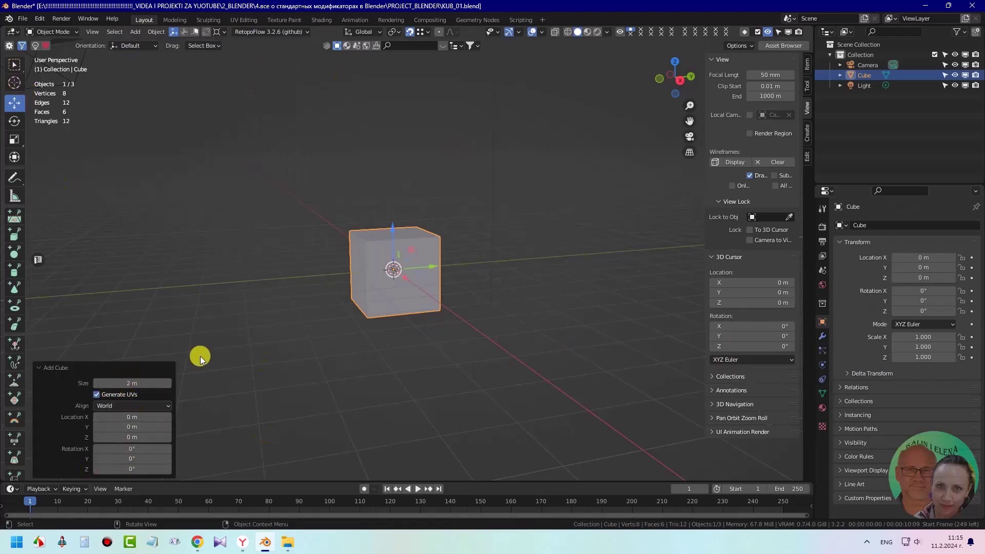
Mark the snapping controls with a red annotation box and examine the available snap target options
{"action": "left_click", "coordinate": [215, 379]}
{"action": "left_click", "coordinate": [416, 249]}
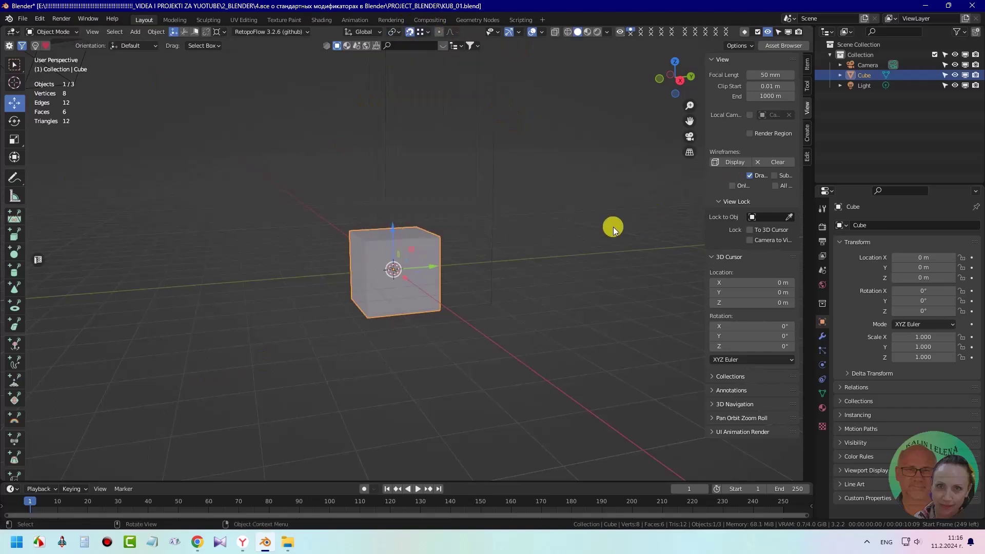
{"action": "key", "text": "ctrl+alt+d"}
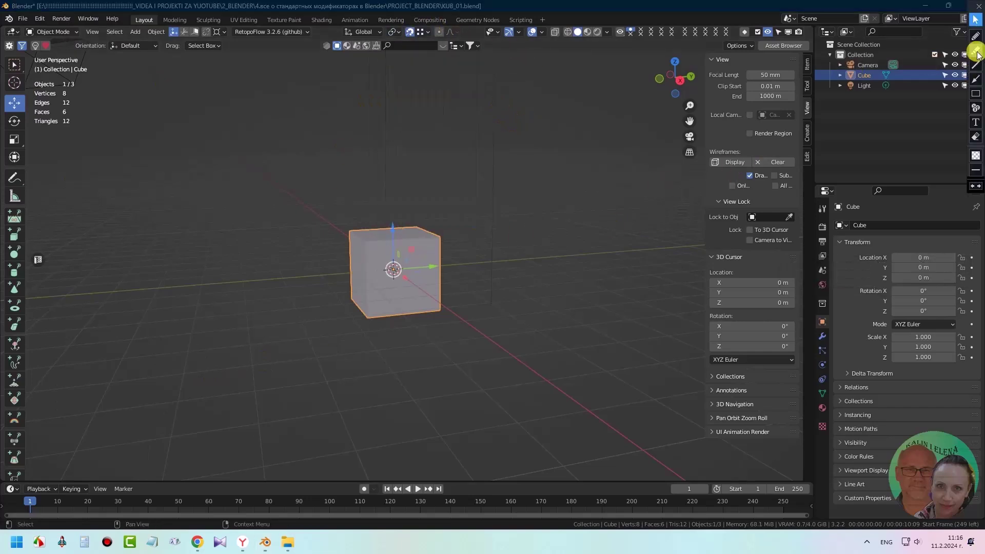
{"action": "left_click", "coordinate": [976, 94]}
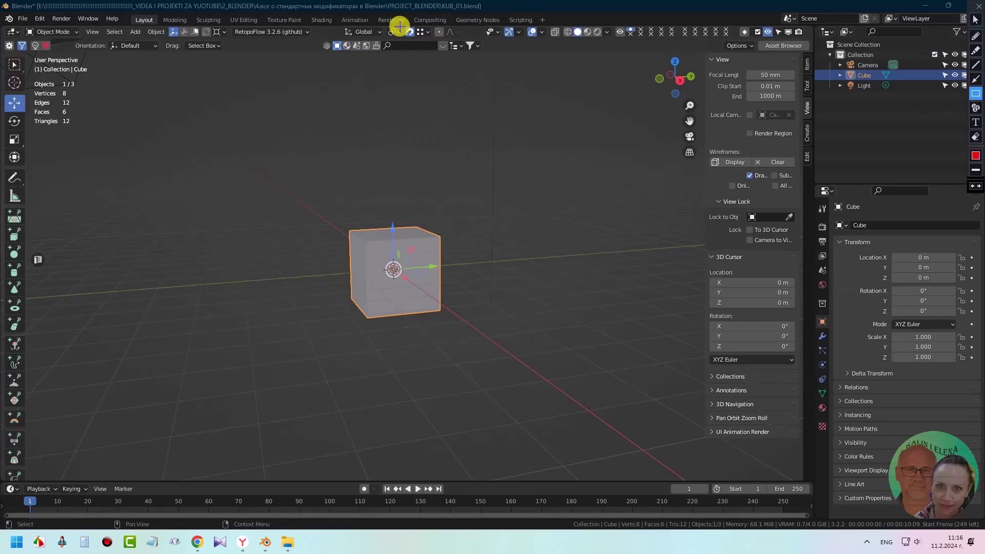
{"action": "left_click_drag", "start_coordinate": [403, 24], "coordinate": [434, 40]}
{"action": "left_click", "coordinate": [976, 19]}
{"action": "left_click", "coordinate": [419, 32]}
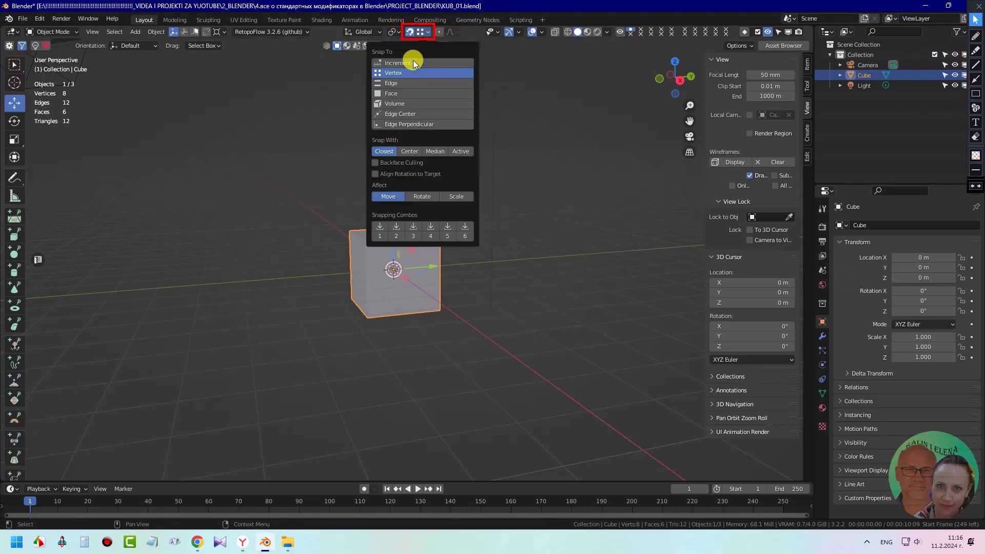
{"action": "left_click", "coordinate": [427, 32]}
{"action": "left_click", "coordinate": [411, 32]}
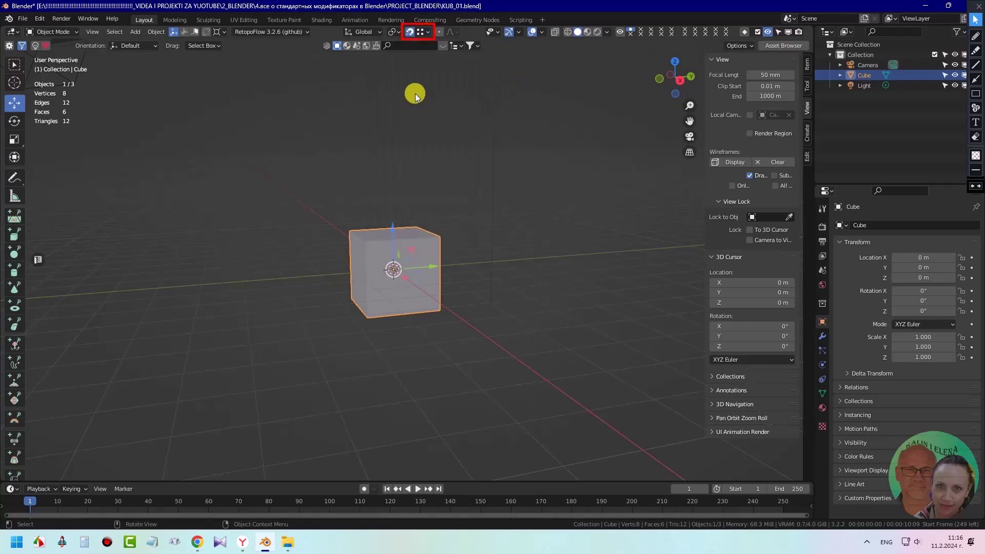
{"action": "left_click", "coordinate": [975, 138]}
{"action": "left_click", "coordinate": [439, 38]}
{"action": "left_click", "coordinate": [975, 19]}
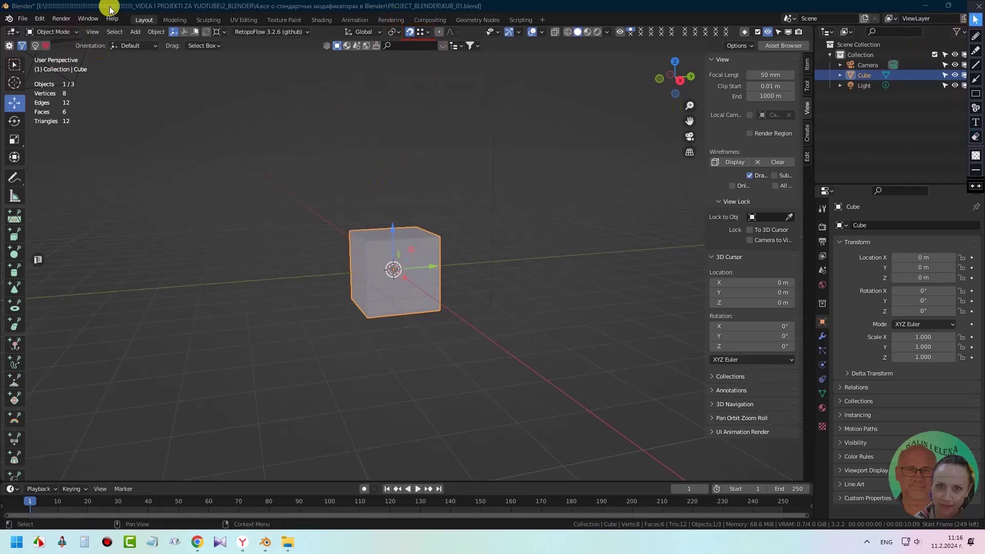
Enter Edit Mode on the cube and snap the 3D cursor to its lower front corner vertex at 1, -1, -1 m
{"action": "left_click", "coordinate": [172, 11]}
{"action": "key", "text": "Tab"}
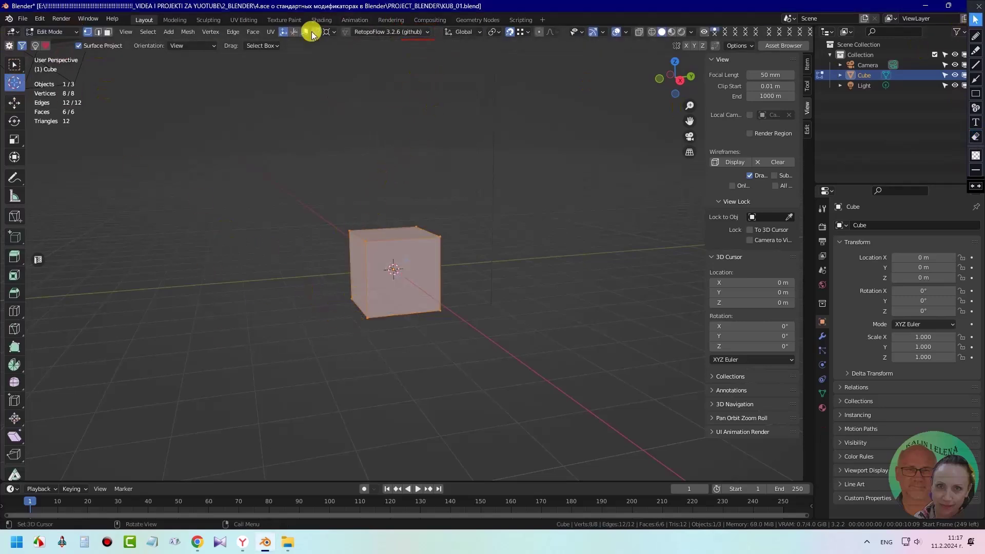
{"action": "left_click", "coordinate": [14, 81]}
{"action": "left_click_drag", "start_coordinate": [393, 270], "coordinate": [383, 324]}
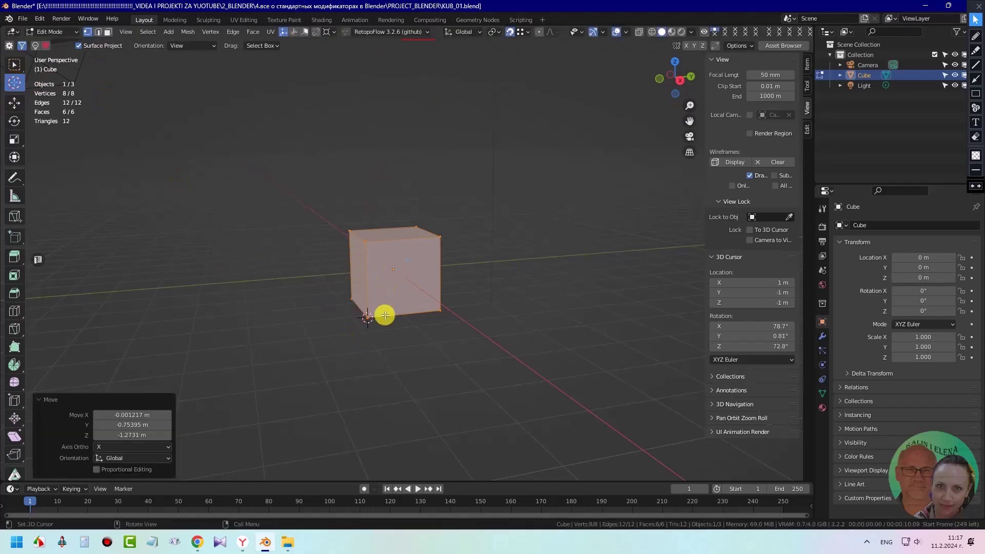
Mark the 3D cursor's location values and the cube's corner with red annotation boxes, and erase both boxes
{"action": "left_click", "coordinate": [976, 93]}
{"action": "left_click_drag", "start_coordinate": [765, 266], "coordinate": [798, 313]}
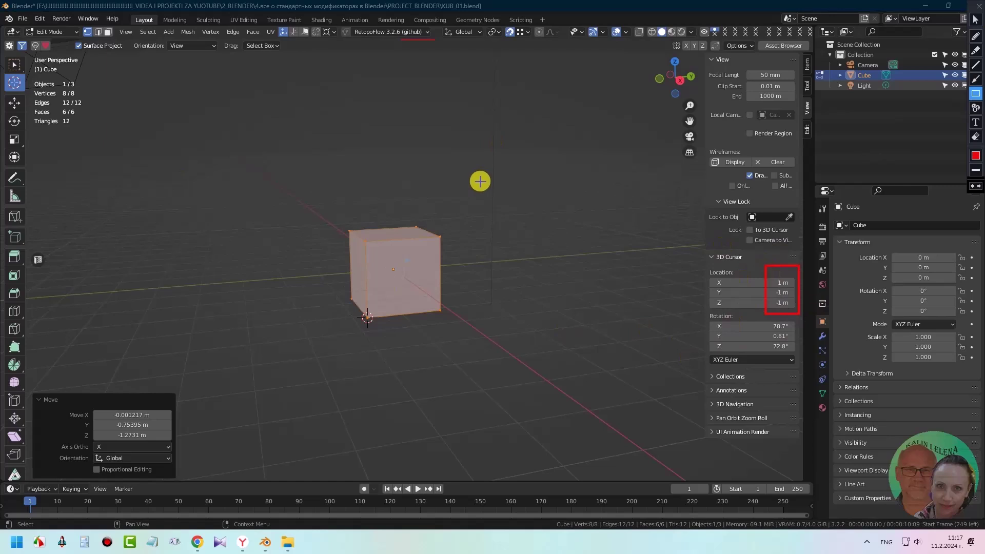
{"action": "left_click_drag", "start_coordinate": [359, 298], "coordinate": [388, 331]}
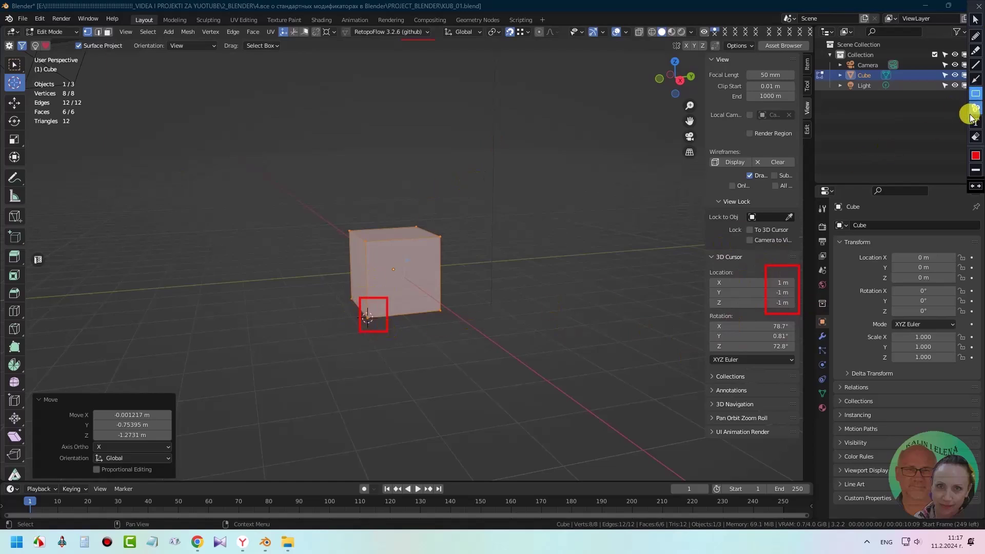
{"action": "left_click", "coordinate": [976, 138]}
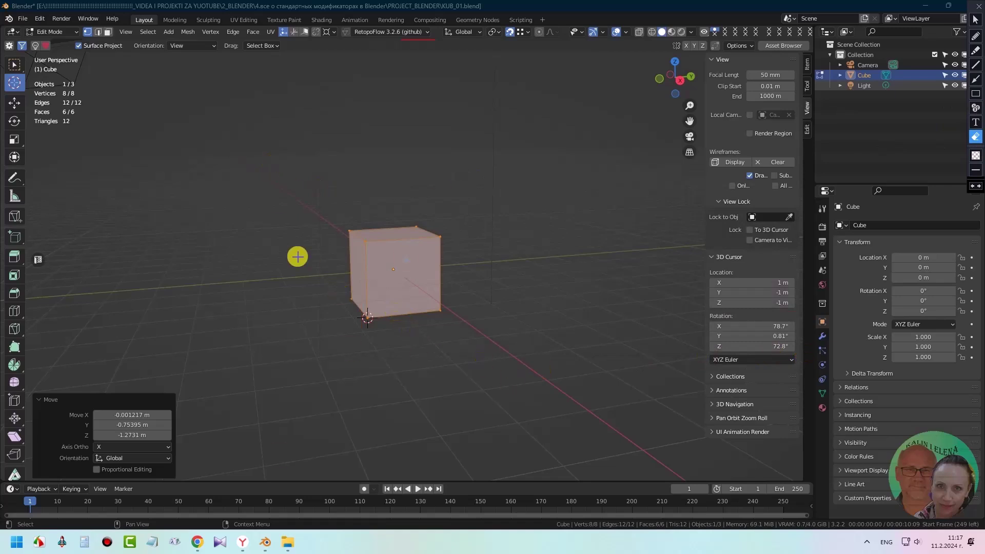
{"action": "left_click", "coordinate": [973, 20]}
Return to Object Mode and set the cube's origin to the 3D cursor
{"action": "left_click", "coordinate": [55, 31]}
{"action": "left_click", "coordinate": [57, 43]}
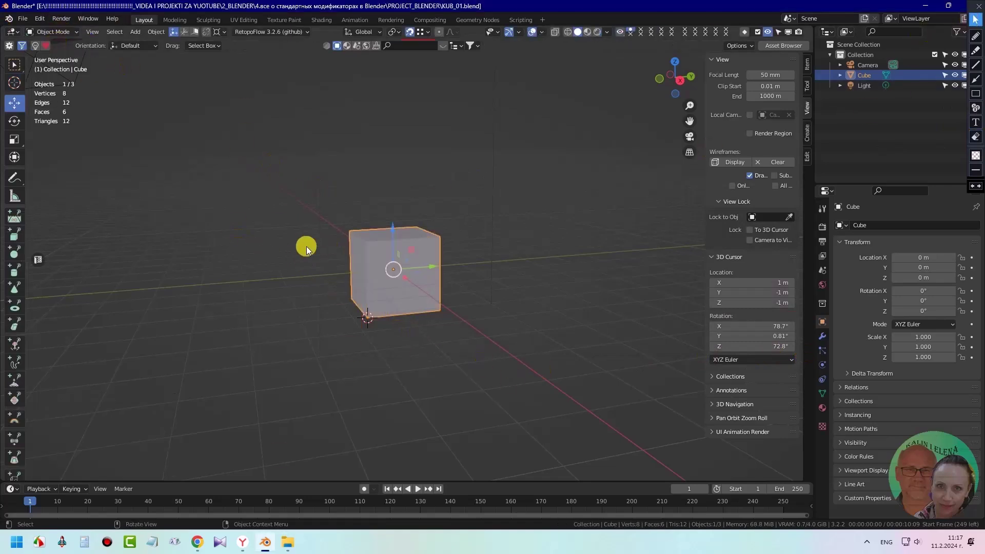
{"action": "left_click", "coordinate": [156, 31]}
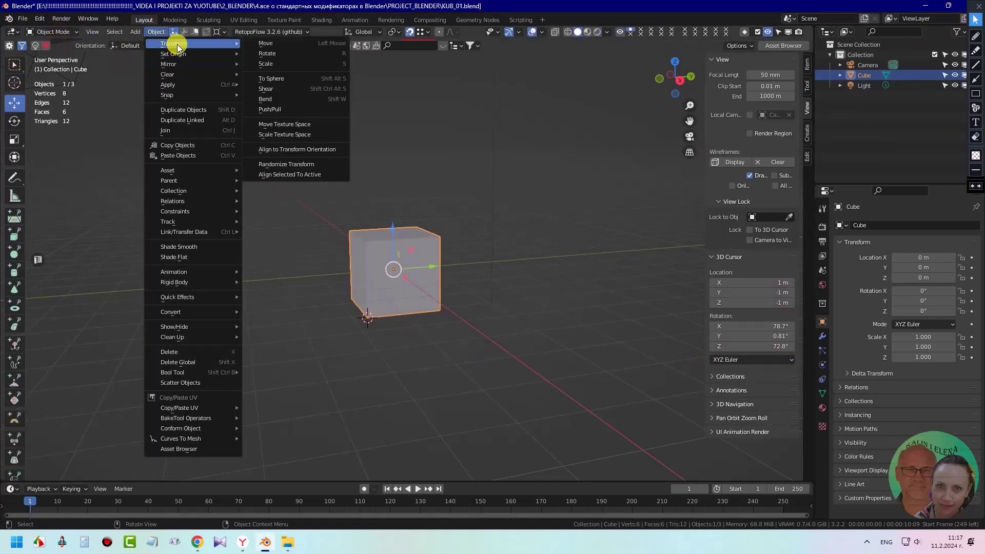
{"action": "mouse_move", "coordinate": [183, 54]}
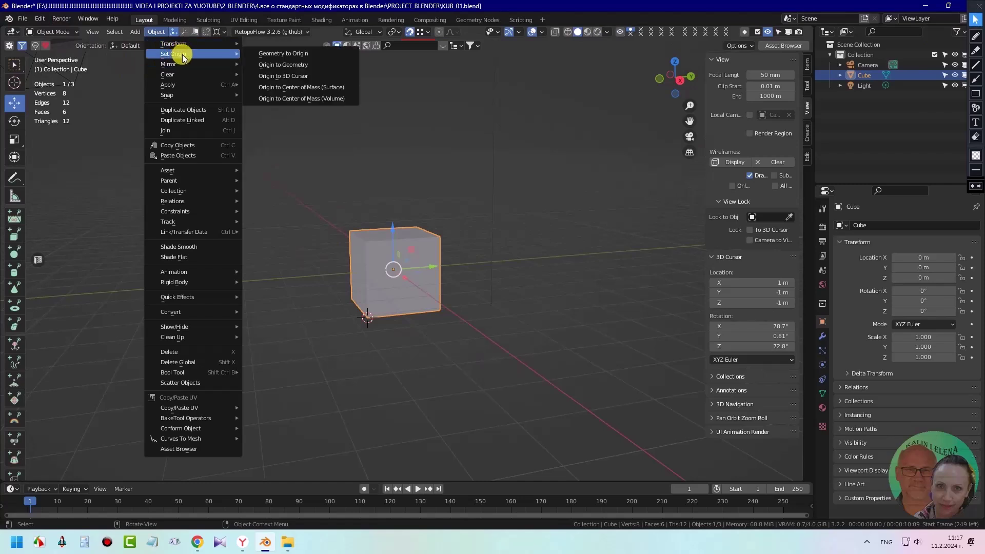
{"action": "left_click", "coordinate": [290, 78]}
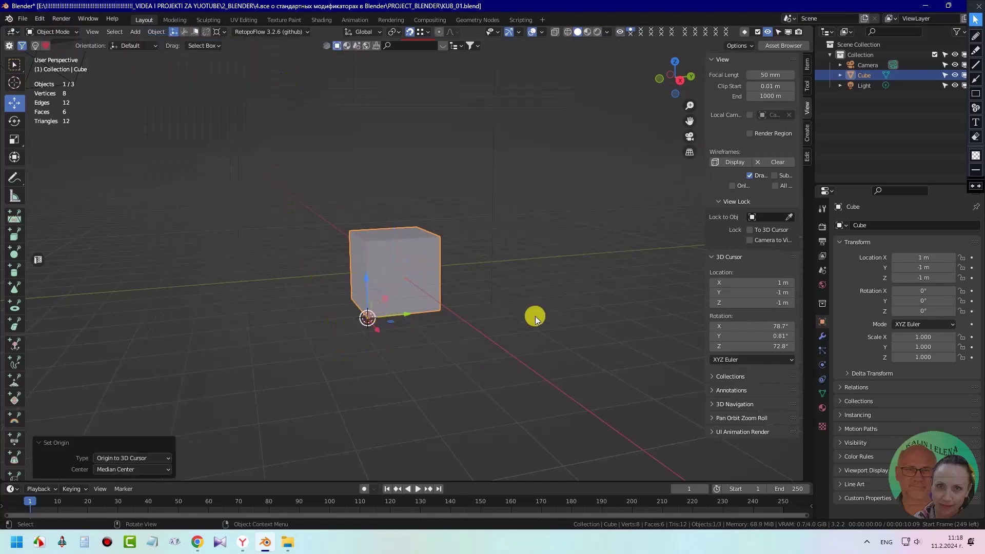
Show the cube's transform values and temporarily mark its location values with a red annotation box
{"action": "left_click", "coordinate": [807, 64]}
{"action": "left_click_drag", "start_coordinate": [749, 72], "coordinate": [769, 111]}
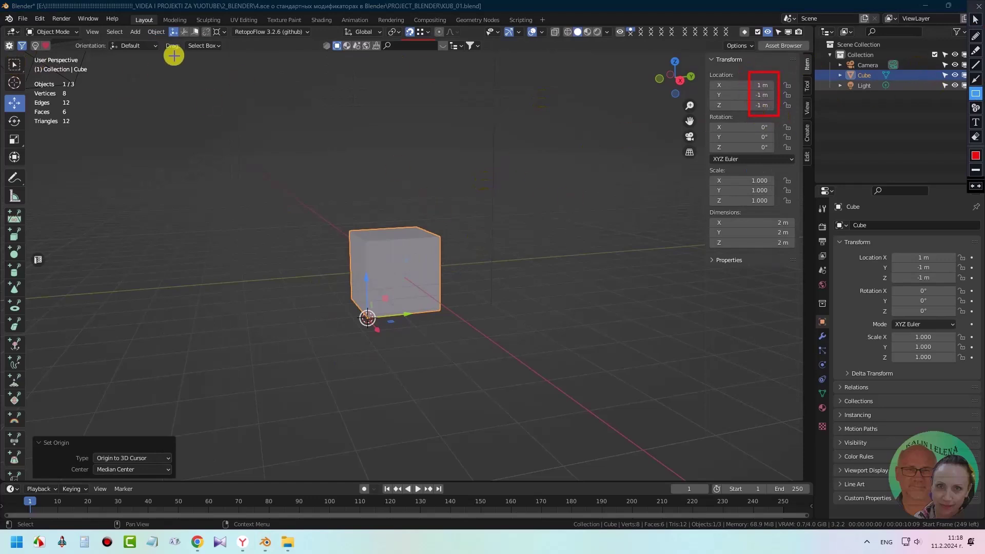
{"action": "left_click", "coordinate": [975, 137]}
{"action": "mouse_move", "coordinate": [772, 111]}
{"action": "left_mouse_down"}
{"action": "mouse_move", "coordinate": [740, 88]}
{"action": "mouse_move", "coordinate": [759, 85]}
{"action": "left_mouse_up"}
{"action": "left_click", "coordinate": [976, 21]}
Reset the cube's location to 0 m on X, Y and Z
{"action": "left_click", "coordinate": [743, 84]}
{"action": "key", "text": "Return"}
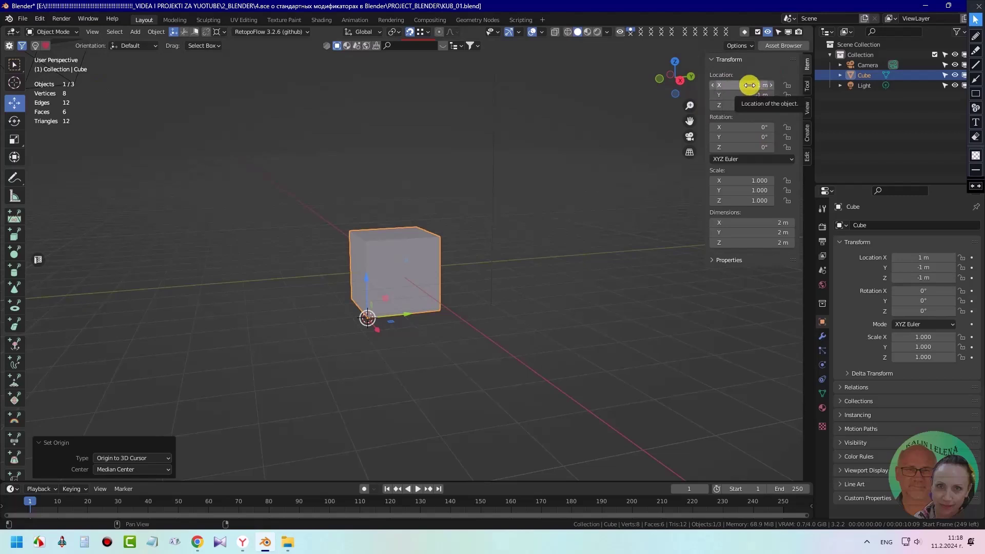
{"action": "key", "text": "BackSpace"}
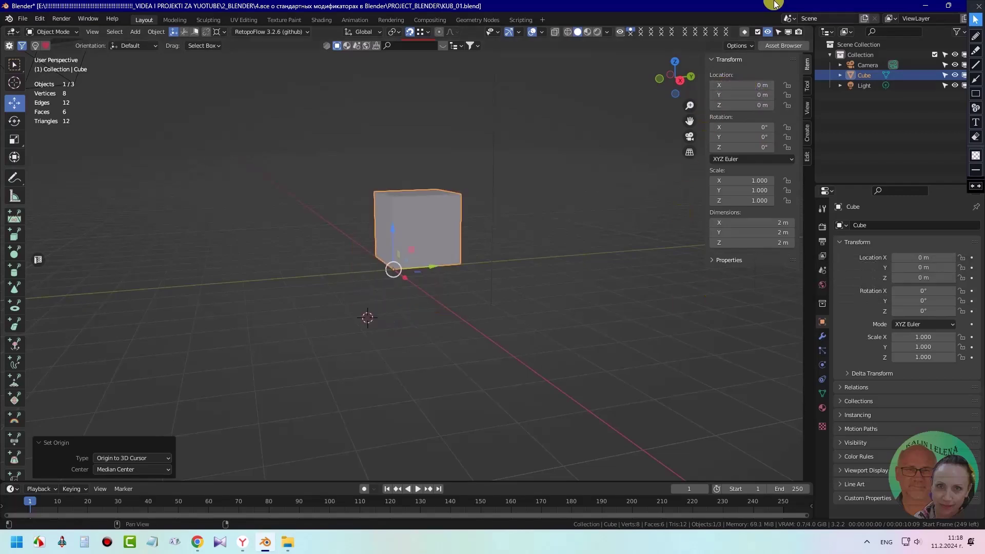
Mark the cube's location values, origin corner and scale values with red annotation boxes, and erase them
{"action": "left_click", "coordinate": [975, 93]}
{"action": "left_click_drag", "start_coordinate": [749, 72], "coordinate": [778, 114]}
{"action": "left_click_drag", "start_coordinate": [376, 243], "coordinate": [399, 287]}
{"action": "left_click_drag", "start_coordinate": [762, 207], "coordinate": [781, 208]}
{"action": "left_click", "coordinate": [975, 19]}
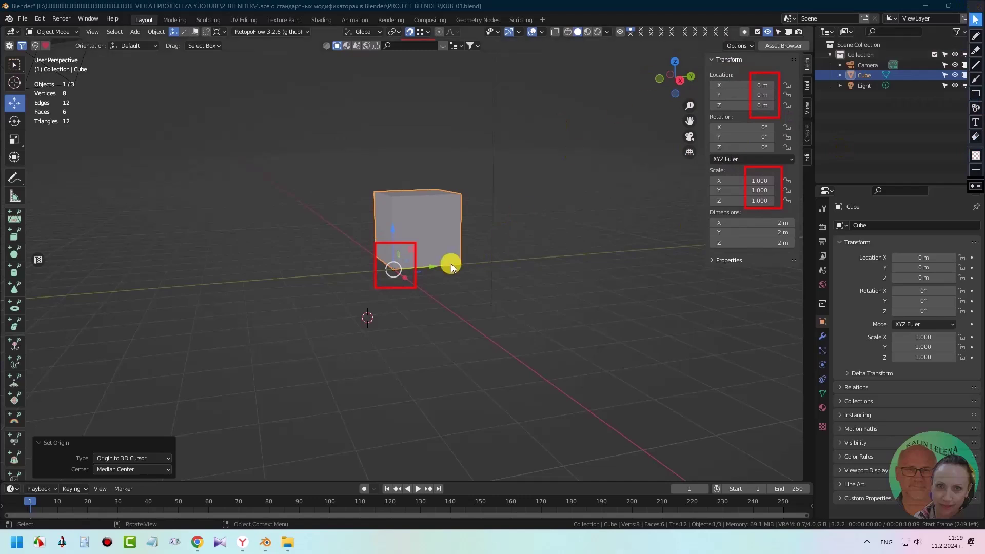
{"action": "left_click", "coordinate": [975, 137]}
{"action": "mouse_move", "coordinate": [328, 104]}
{"action": "left_mouse_down"}
{"action": "mouse_move", "coordinate": [469, 241]}
{"action": "mouse_move", "coordinate": [479, 303]}
{"action": "left_mouse_up"}
{"action": "left_click_drag", "start_coordinate": [617, 65], "coordinate": [814, 252]}
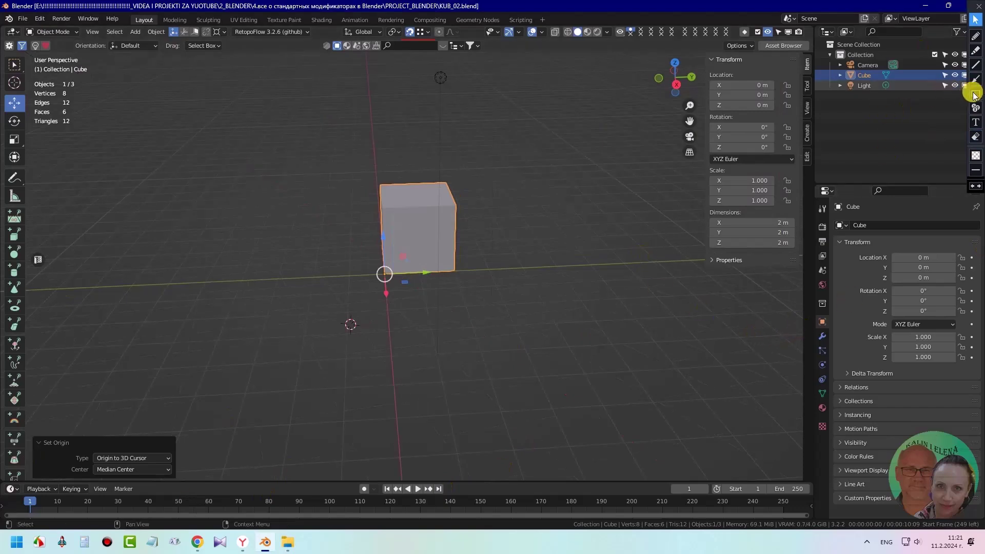
Open the cube's modifier properties, marking their entry point and the Add Modifier list with red annotation boxes
{"action": "left_click", "coordinate": [975, 93]}
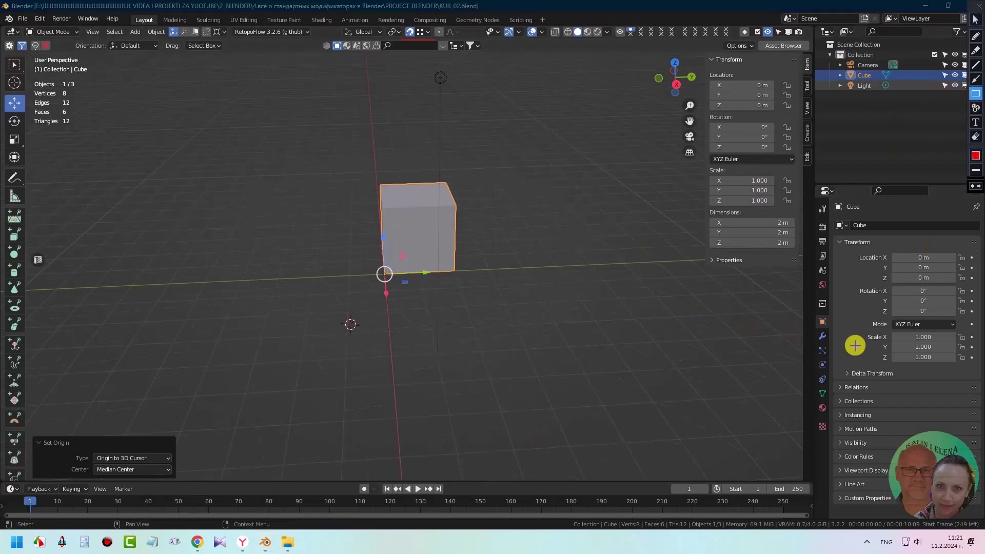
{"action": "mouse_move", "coordinate": [812, 342]}
{"action": "left_mouse_down"}
{"action": "mouse_move", "coordinate": [842, 346]}
{"action": "mouse_move", "coordinate": [834, 342]}
{"action": "left_mouse_up"}
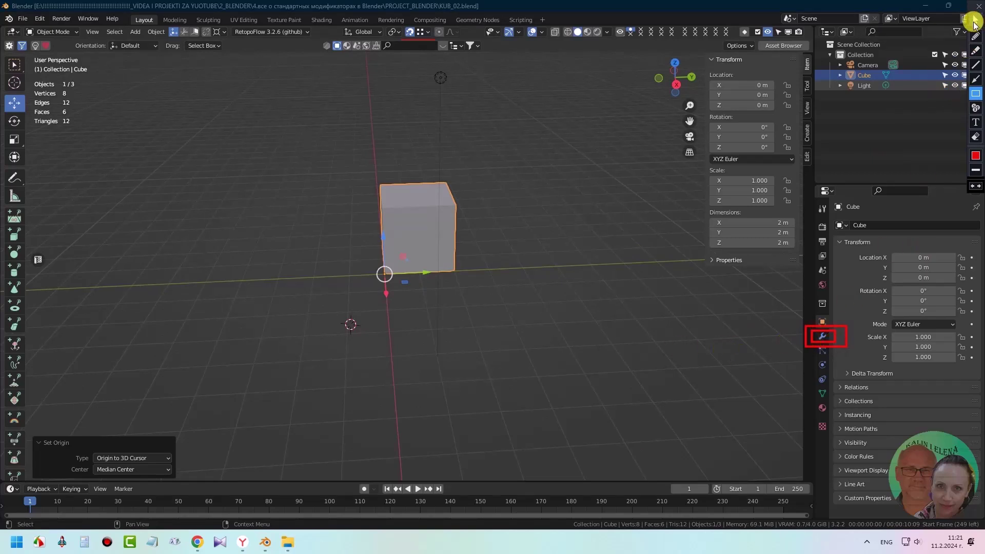
{"action": "left_click", "coordinate": [974, 21]}
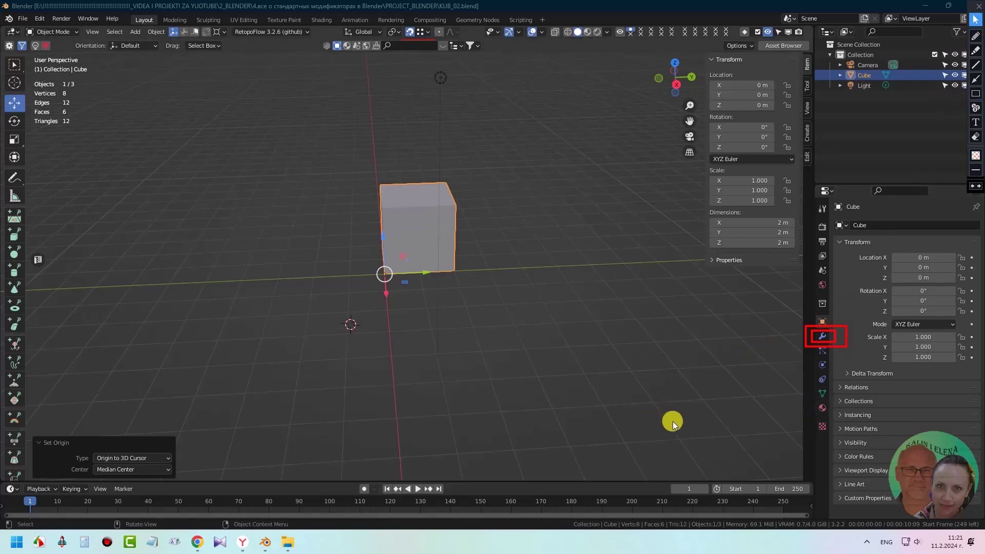
{"action": "left_click", "coordinate": [821, 336]}
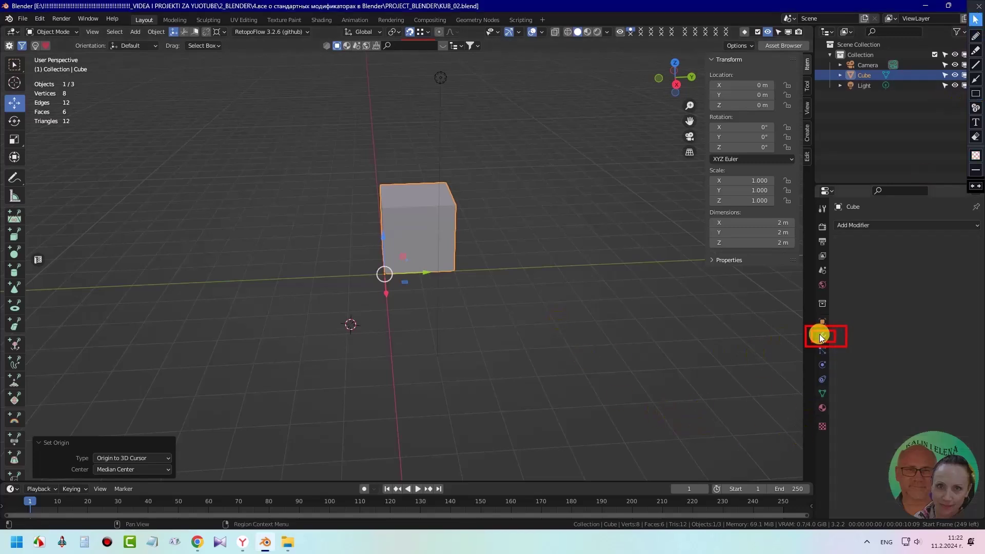
{"action": "left_click", "coordinate": [978, 93]}
{"action": "mouse_move", "coordinate": [831, 215]}
{"action": "left_mouse_down"}
{"action": "mouse_move", "coordinate": [901, 236]}
{"action": "mouse_move", "coordinate": [982, 236]}
{"action": "left_mouse_up"}
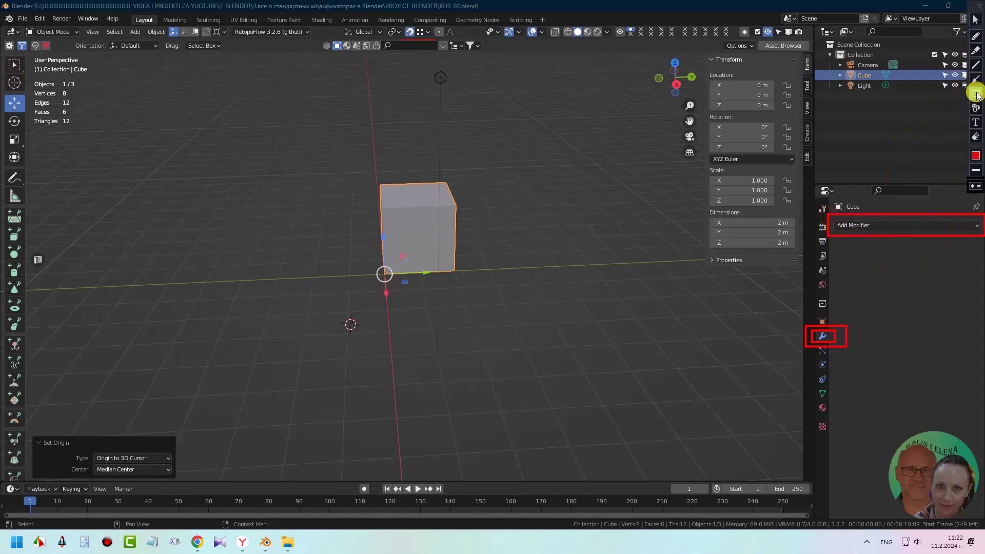
{"action": "left_click", "coordinate": [974, 19]}
Add an Array modifier to the cube
{"action": "left_click", "coordinate": [977, 226]}
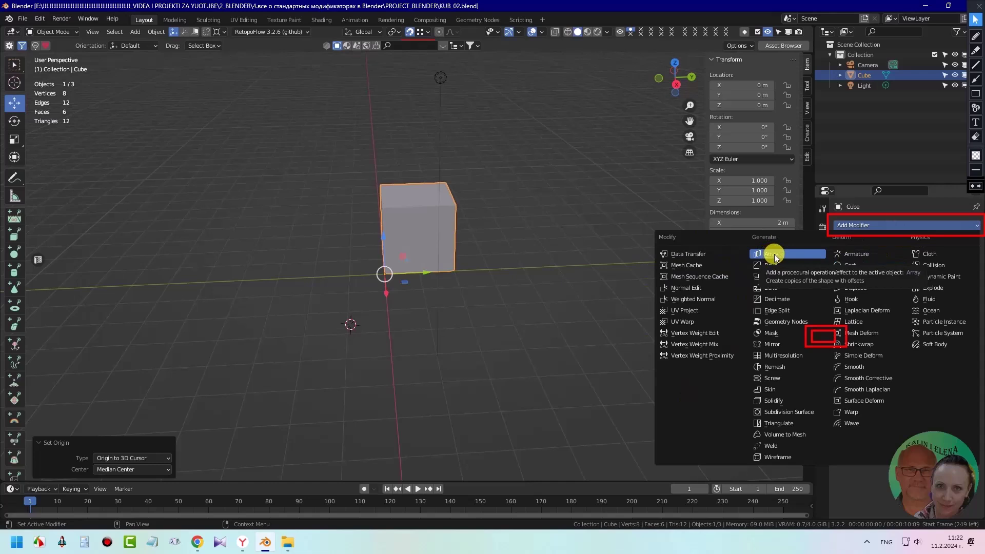
{"action": "key", "text": "Escape"}
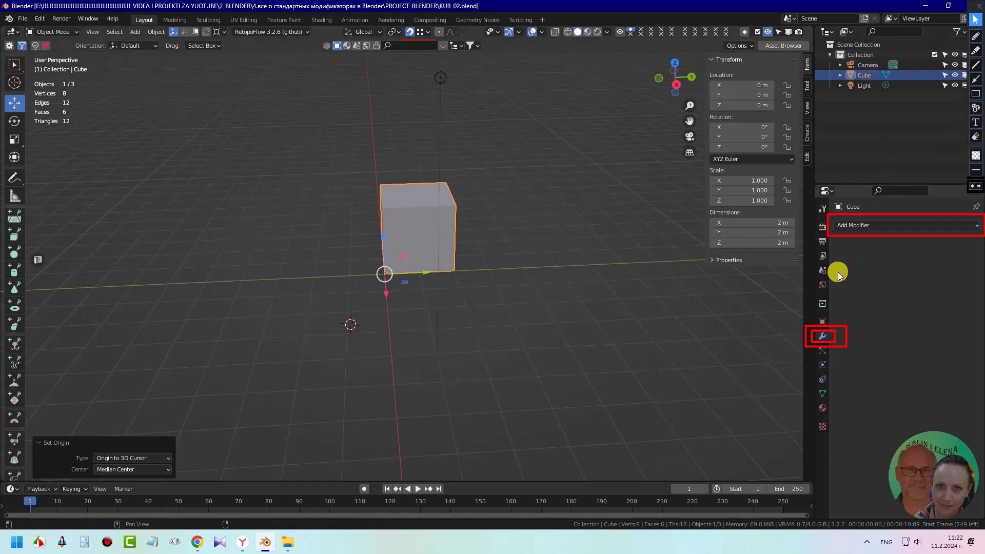
{"action": "left_click", "coordinate": [945, 226]}
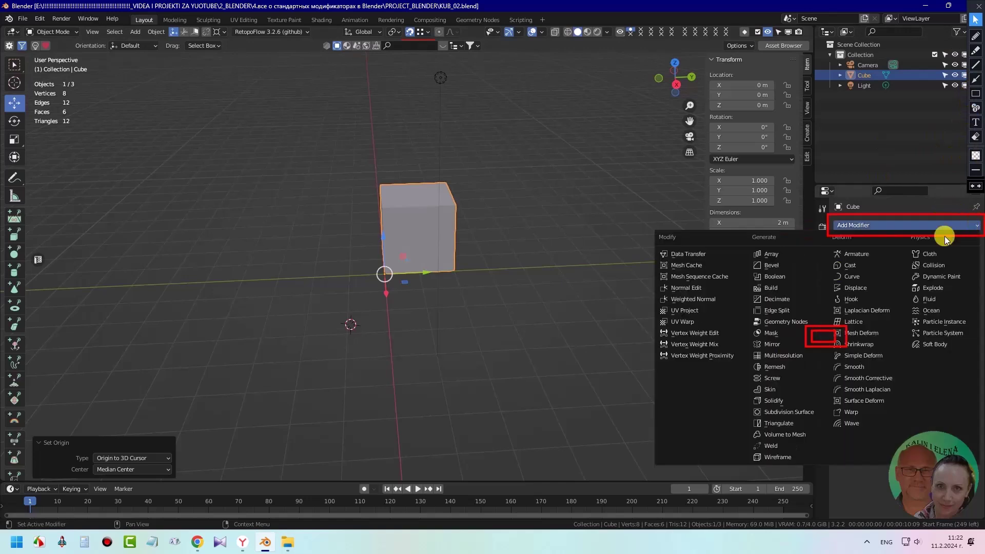
{"action": "left_click", "coordinate": [773, 251]}
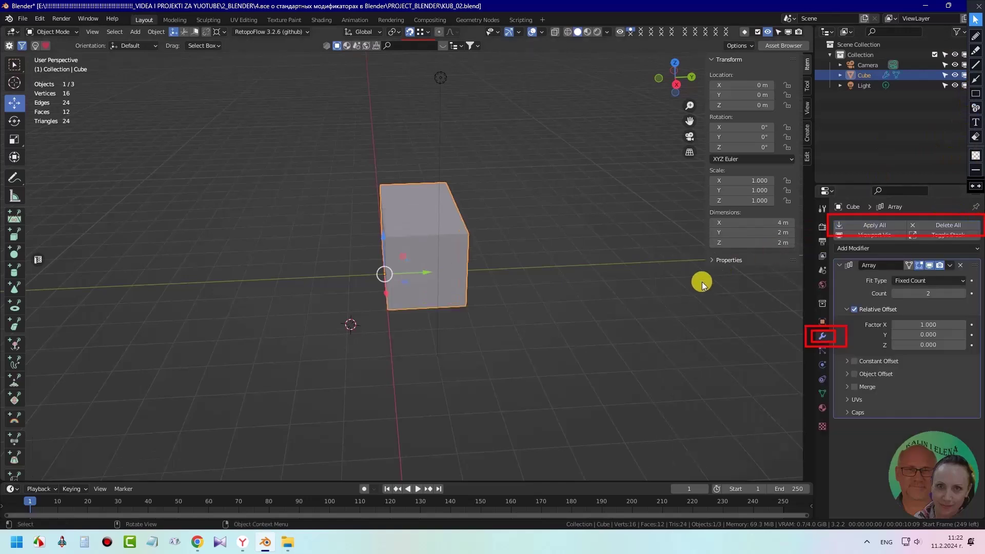
Erase the red annotation box drawn around the Add Modifier list and return to normal pointer mode
{"action": "left_click", "coordinate": [976, 137]}
{"action": "left_click", "coordinate": [979, 237]}
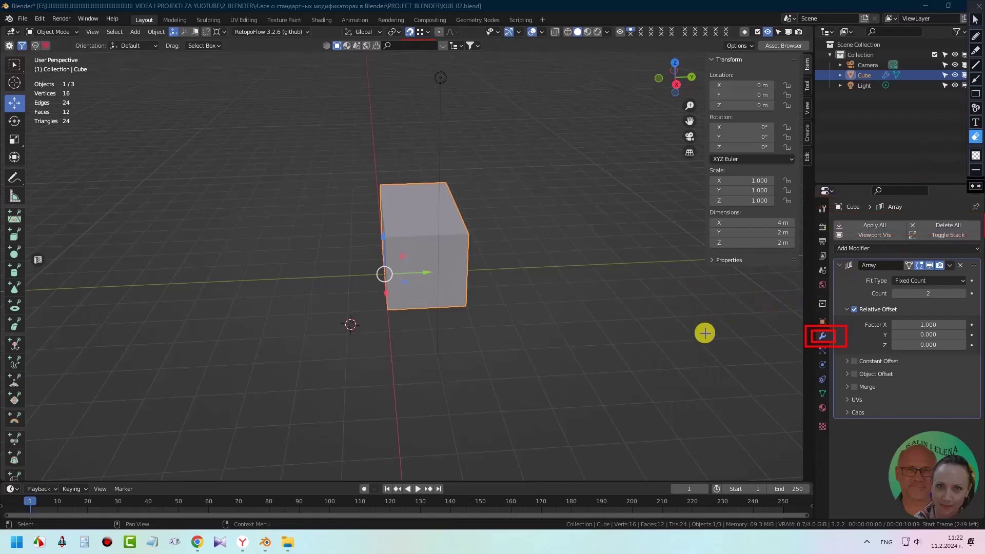
{"action": "middle_click_drag", "start_coordinate": [393, 263], "coordinate": [382, 218]}
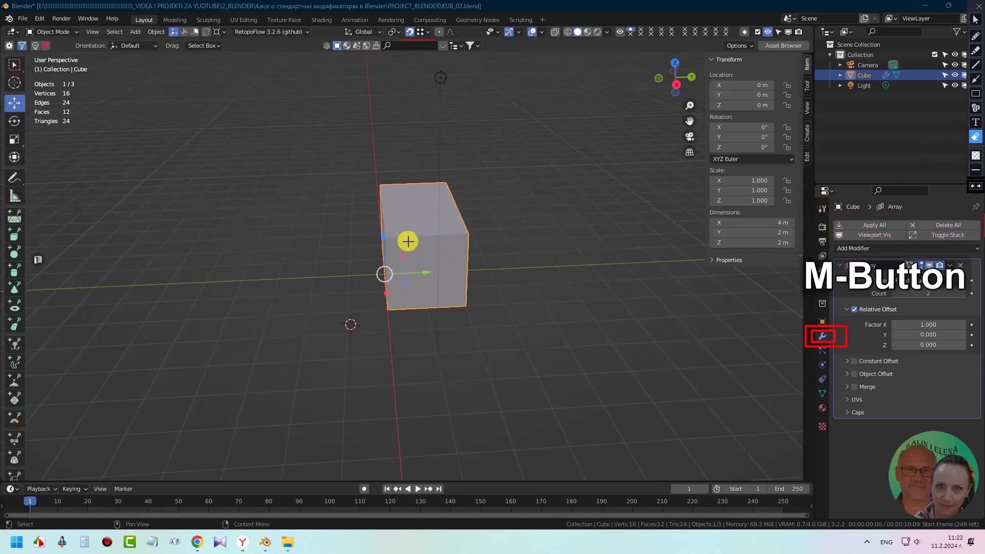
{"action": "left_click", "coordinate": [975, 19]}
Set the Array modifier's Relative Offset Factor X to -1
{"action": "mouse_move", "coordinate": [256, 225]}
{"action": "middle_mouse_down"}
{"action": "mouse_move", "coordinate": [334, 276]}
{"action": "mouse_move", "coordinate": [345, 272]}
{"action": "middle_mouse_up"}
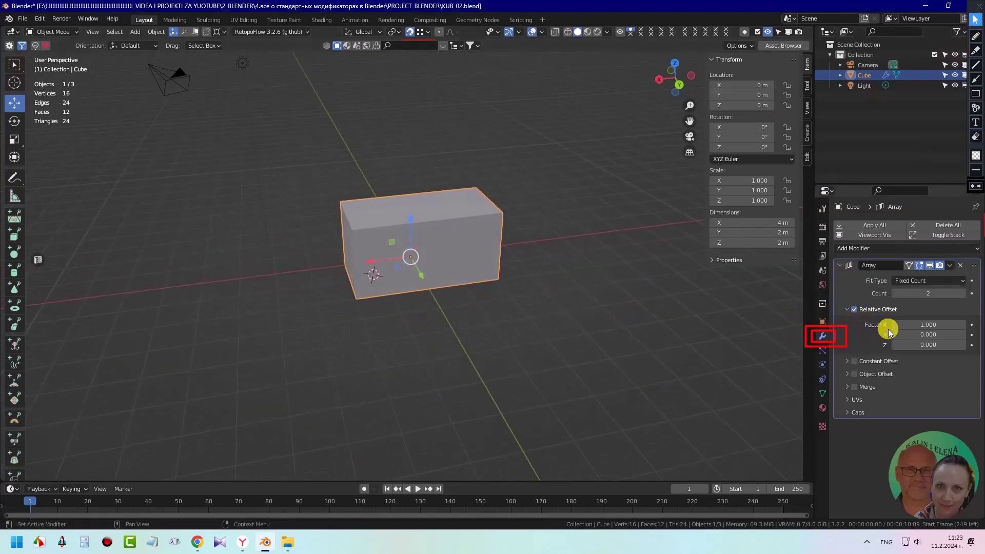
{"action": "left_click", "coordinate": [911, 323]}
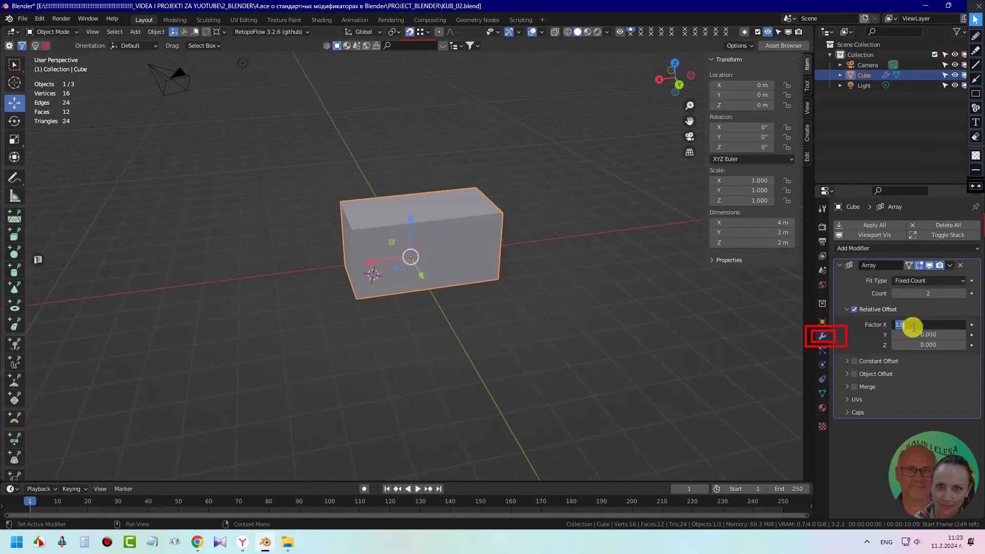
{"action": "type", "text": "-1"}
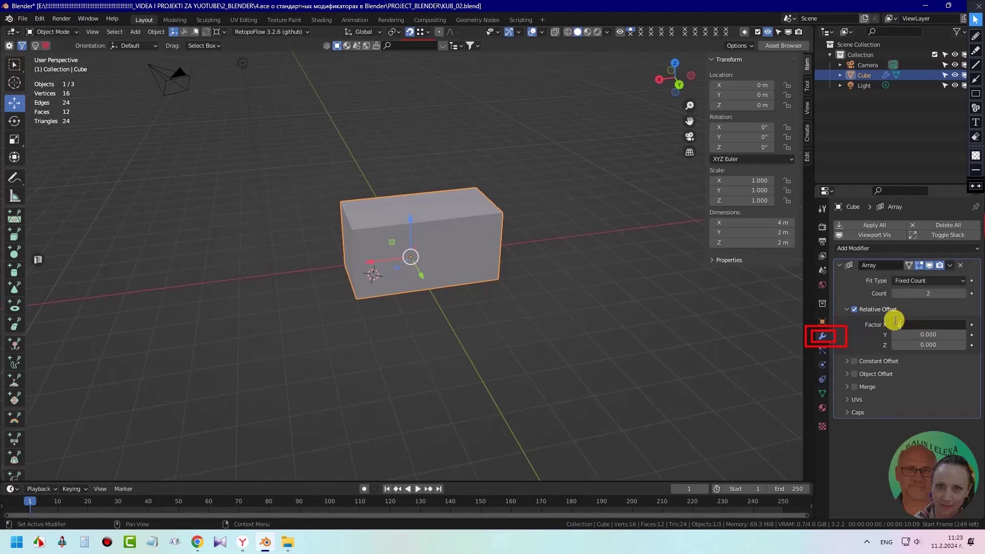
{"action": "key", "text": "Return"}
{"action": "mouse_move", "coordinate": [461, 263]}
{"action": "middle_mouse_down"}
{"action": "mouse_move", "coordinate": [437, 252]}
{"action": "mouse_move", "coordinate": [446, 254]}
{"action": "middle_mouse_up"}
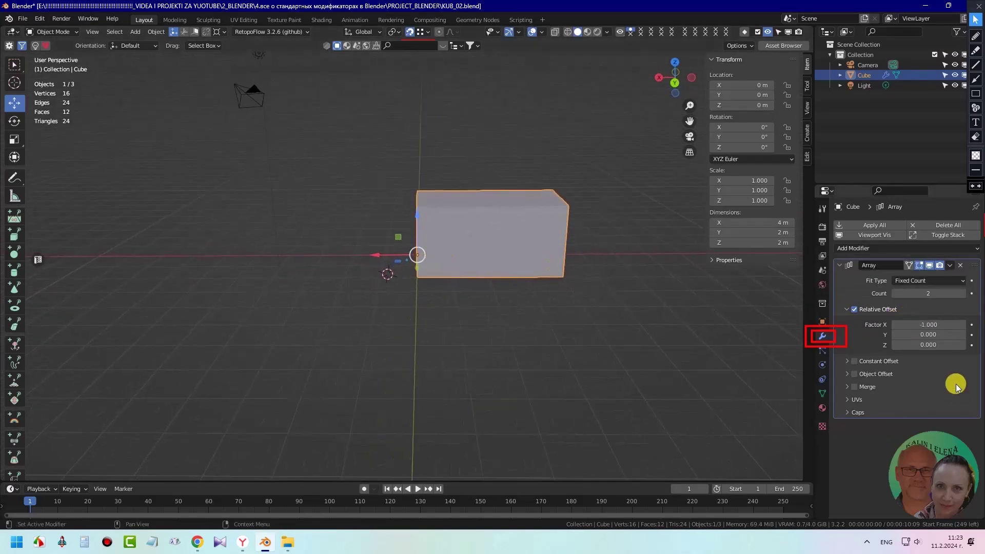
Set the Array modifier's Count to 6
{"action": "left_click", "coordinate": [961, 296]}
{"action": "left_click", "coordinate": [961, 297]}
{"action": "left_click", "coordinate": [961, 297]}
{"action": "left_click", "coordinate": [960, 298]}
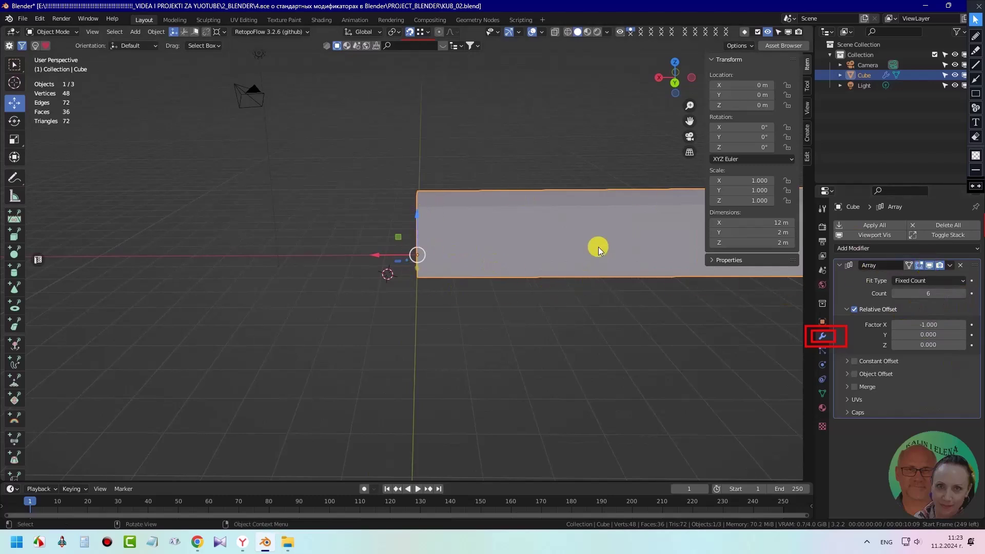
Turn on the viewport's Wireframe overlay to show the edges between the arrayed cubes
{"action": "scroll", "coordinate": [535, 206], "scroll_direction": "down", "scroll_amount": 3}
{"action": "middle_click_drag", "start_coordinate": [535, 206], "coordinate": [554, 210]}
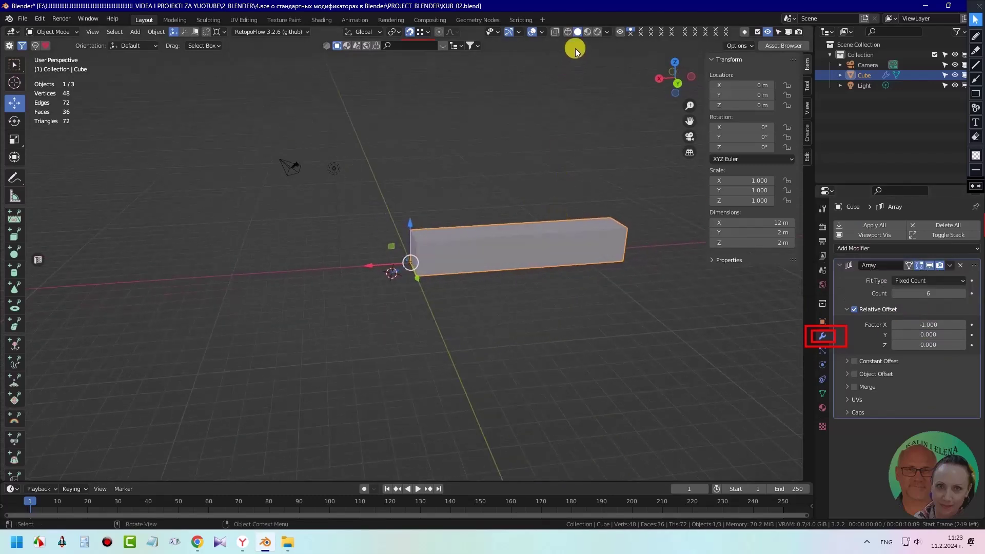
{"action": "left_click", "coordinate": [541, 32]}
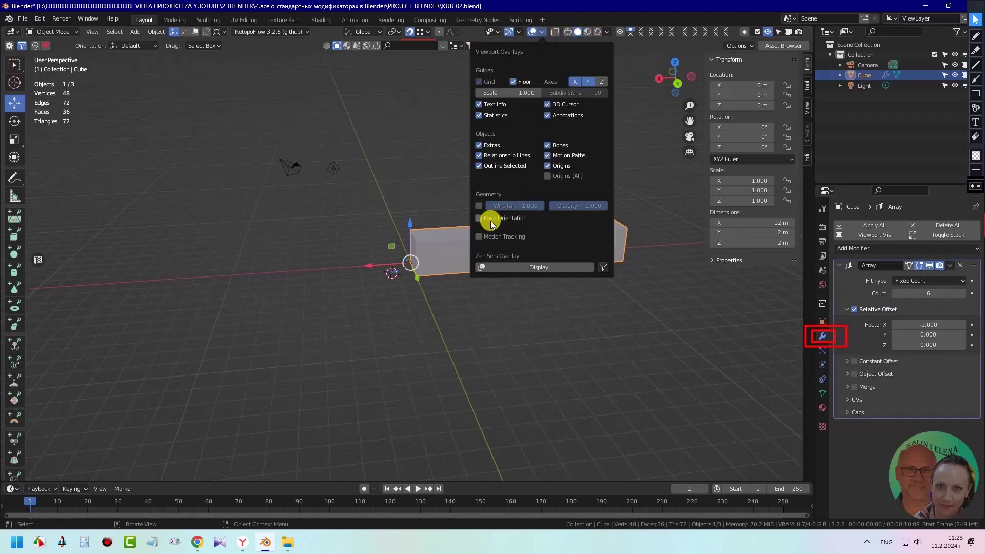
{"action": "left_click", "coordinate": [478, 206]}
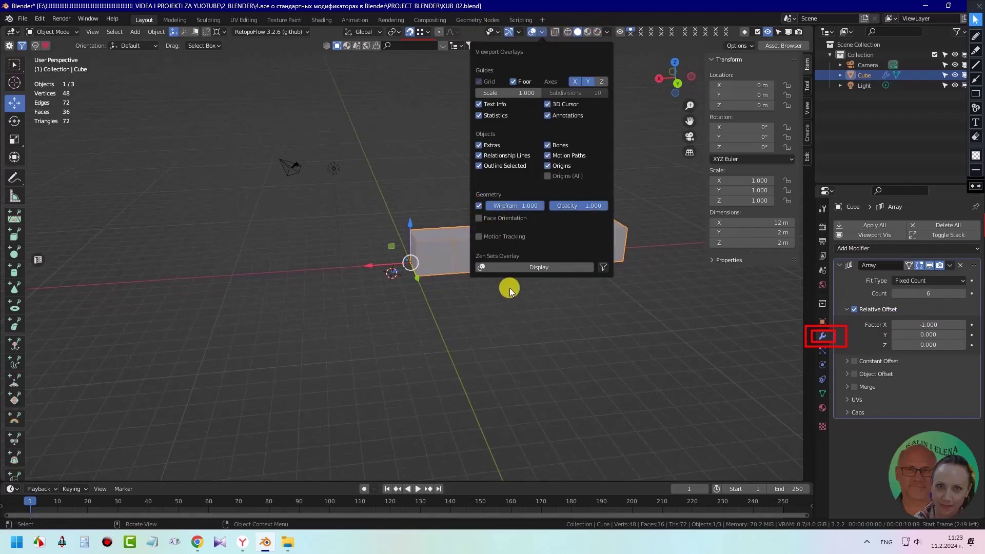
Place one annotation marker on each of the six cubes in the arrayed row
{"action": "left_click", "coordinate": [975, 93]}
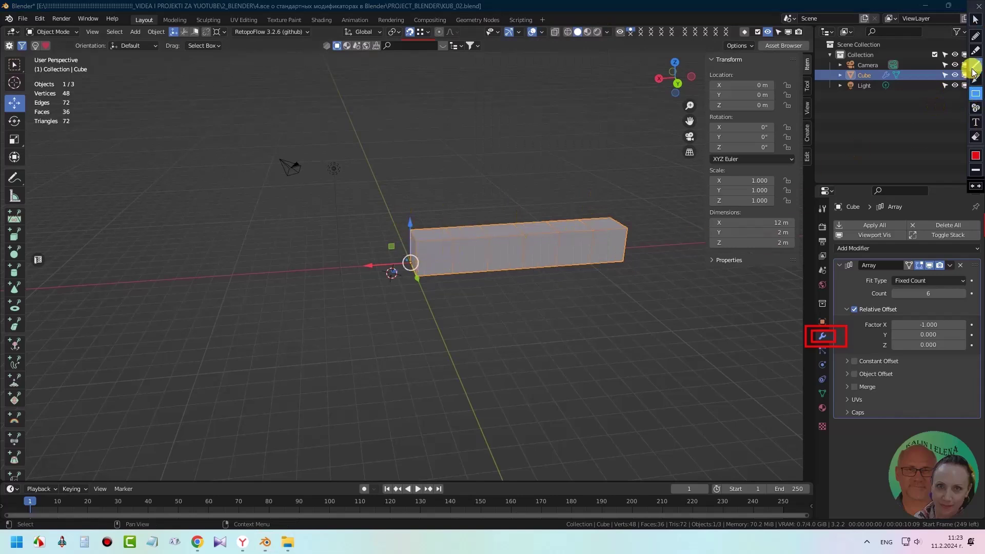
{"action": "left_click", "coordinate": [975, 108]}
{"action": "left_click", "coordinate": [432, 258]}
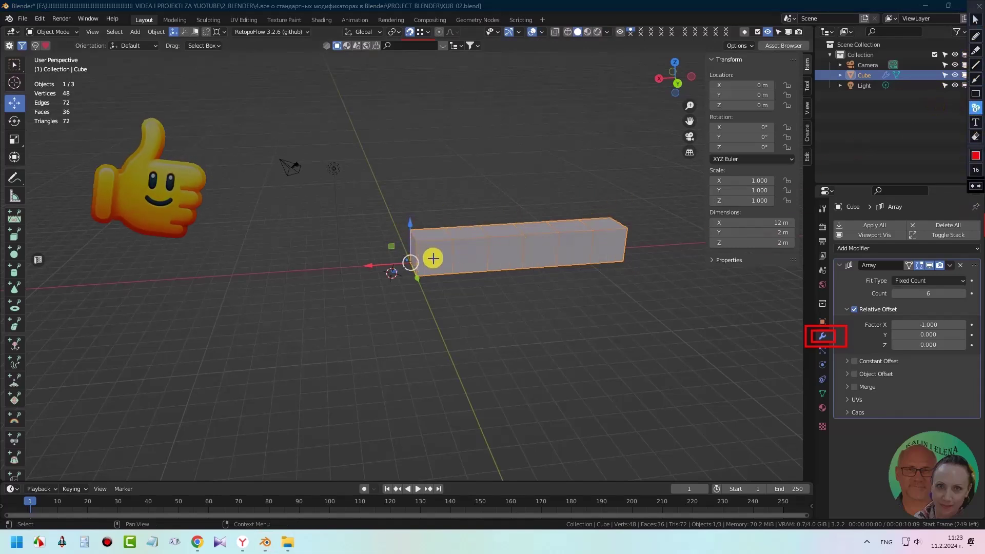
{"action": "left_click", "coordinate": [466, 262]}
{"action": "left_click", "coordinate": [505, 250]}
{"action": "left_click", "coordinate": [535, 258]}
{"action": "left_click", "coordinate": [578, 247]}
{"action": "left_click", "coordinate": [613, 242]}
Mark the Array's Count value and the cube's X dimension with red annotation boxes
{"action": "left_click", "coordinate": [975, 93]}
{"action": "left_click_drag", "start_coordinate": [914, 285], "coordinate": [943, 305]}
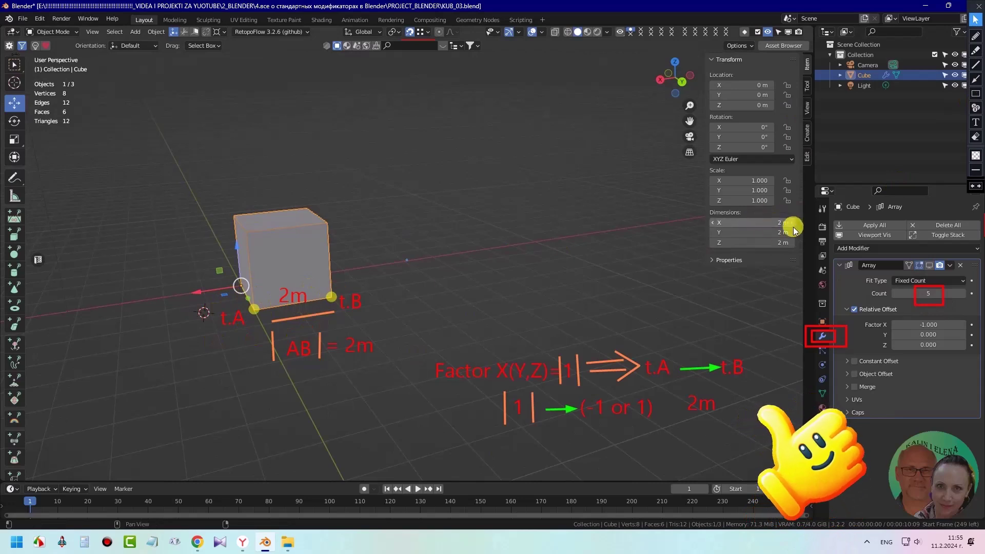
{"action": "left_click", "coordinate": [975, 94]}
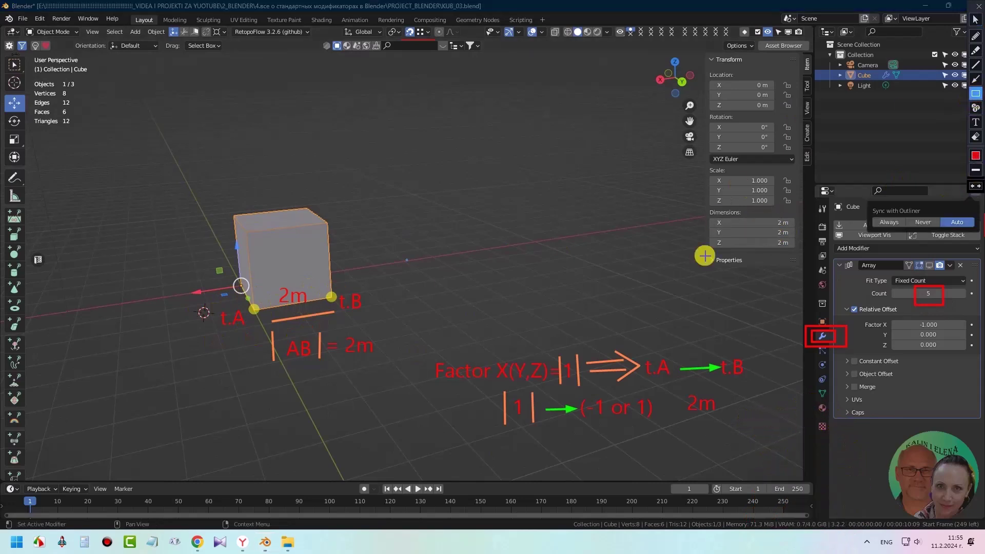
{"action": "left_click_drag", "start_coordinate": [776, 227], "coordinate": [798, 231]}
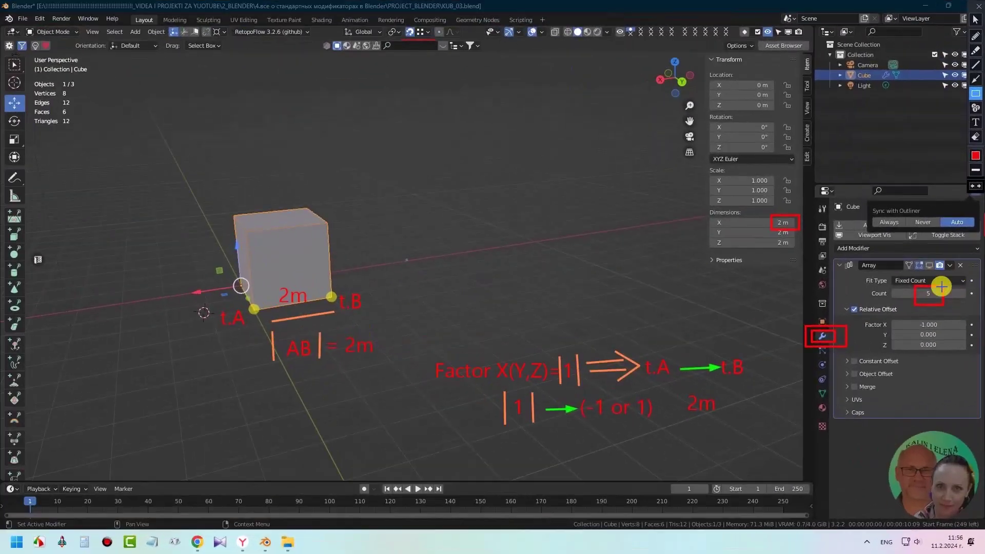
Enable the Array modifier's viewport display and mark its Factor X value with a red annotation box
{"action": "left_click", "coordinate": [929, 265]}
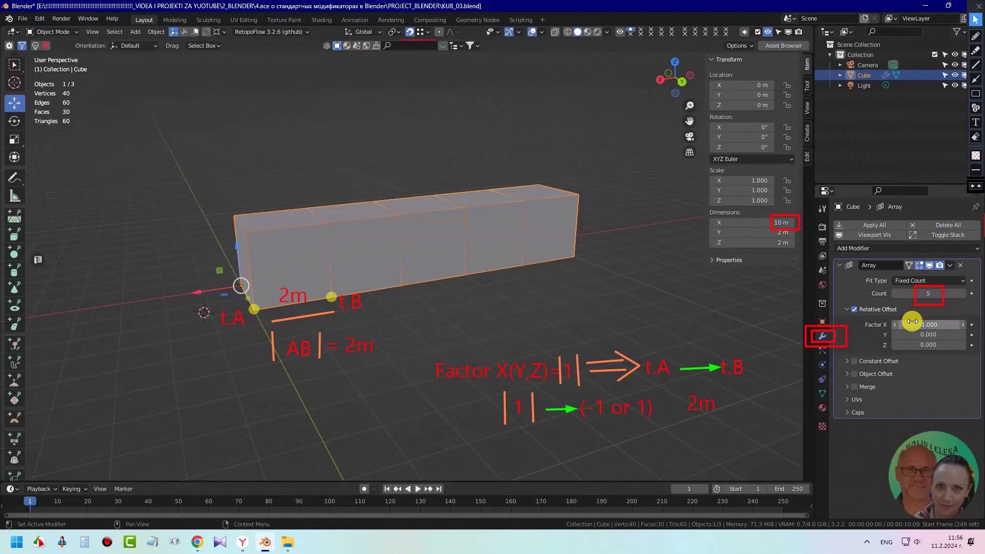
{"action": "left_click", "coordinate": [976, 95]}
{"action": "left_click_drag", "start_coordinate": [901, 311], "coordinate": [947, 332]}
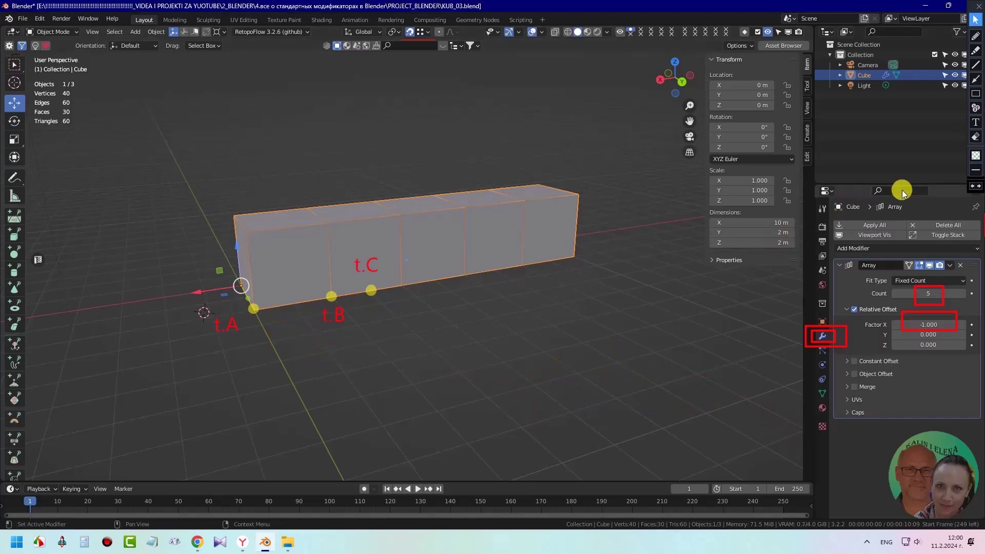
Draw red annotation boxes around the point labels t.A, t.B and t.C
{"action": "left_click", "coordinate": [975, 93]}
{"action": "left_click_drag", "start_coordinate": [205, 308], "coordinate": [245, 344]}
{"action": "left_click_drag", "start_coordinate": [315, 302], "coordinate": [353, 329]}
{"action": "left_click_drag", "start_coordinate": [345, 244], "coordinate": [394, 277]}
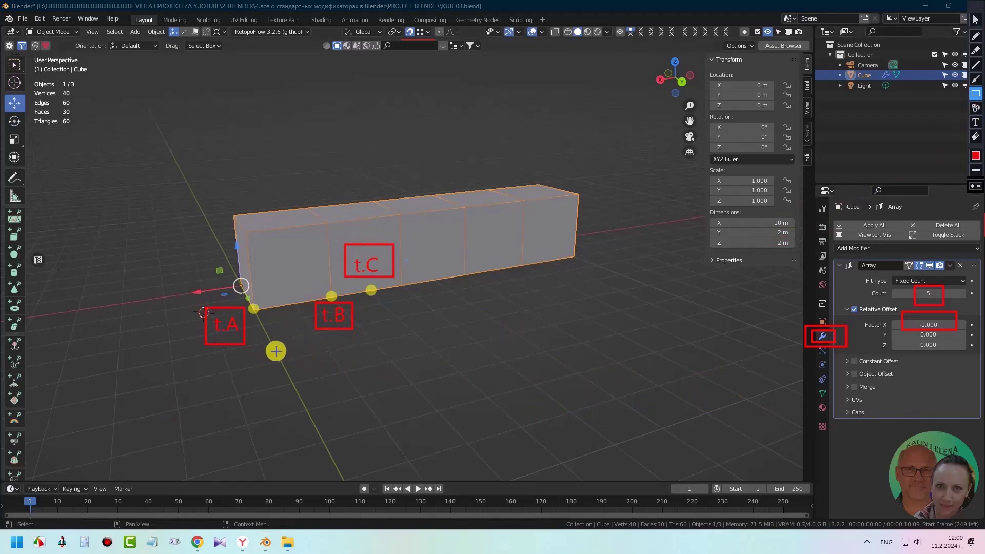
Add the red text annotation "f=1" below the row of cubes, between the t.A and t.B labels
{"action": "left_click", "coordinate": [976, 122]}
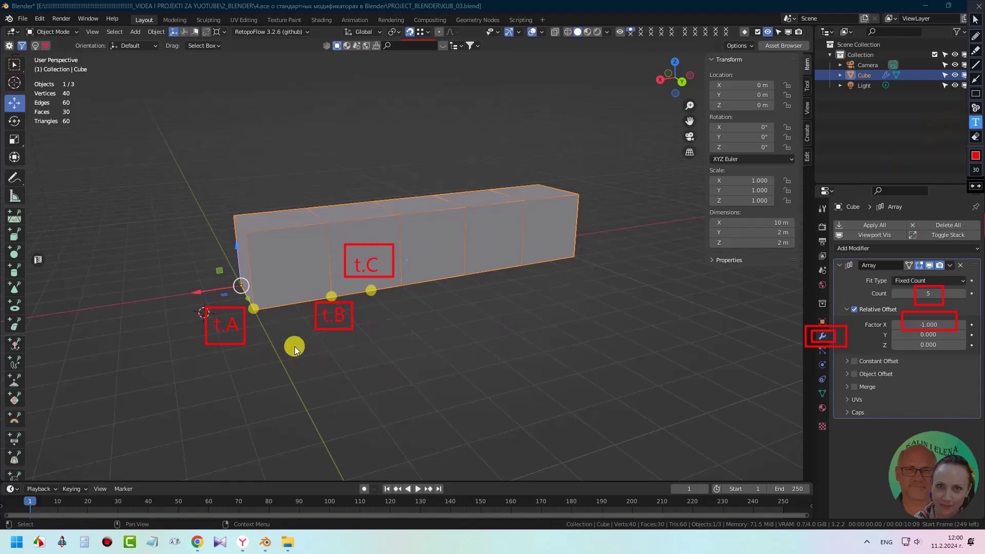
{"action": "left_click", "coordinate": [287, 359]}
{"action": "type", "text": "f=1"}
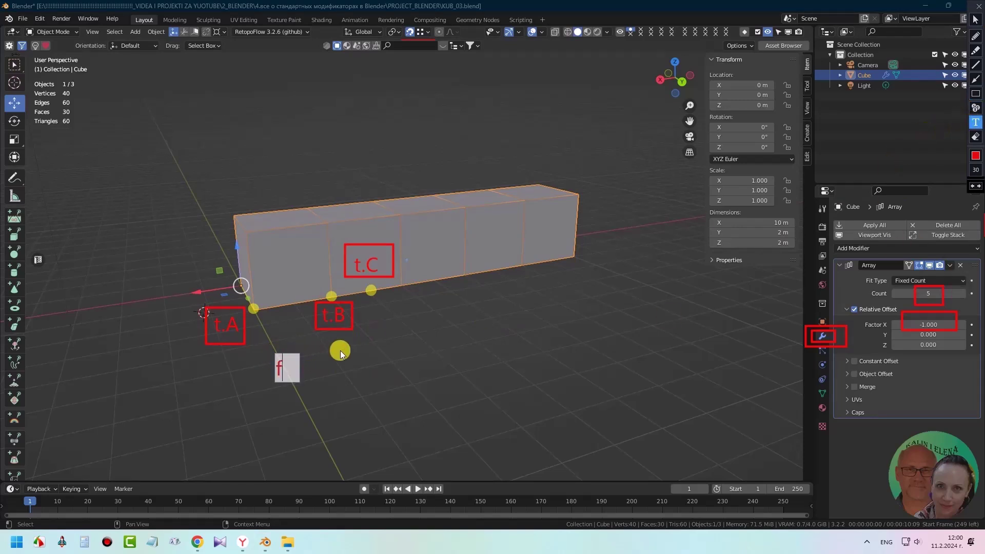
{"action": "left_click", "coordinate": [393, 344]}
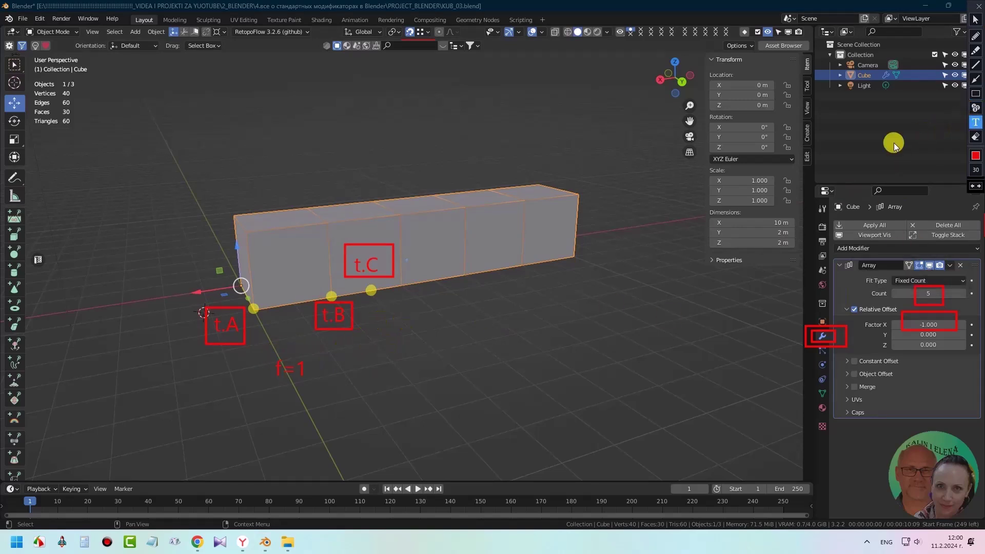
Add the red text annotations "f=1.5" and "=AC" side by side below the t.C label
{"action": "left_click", "coordinate": [360, 353]}
{"action": "type", "text": "f=1.5"}
{"action": "left_click", "coordinate": [420, 401]}
{"action": "type", "text": "=Ac"}
{"action": "key", "text": "BackSpace"}
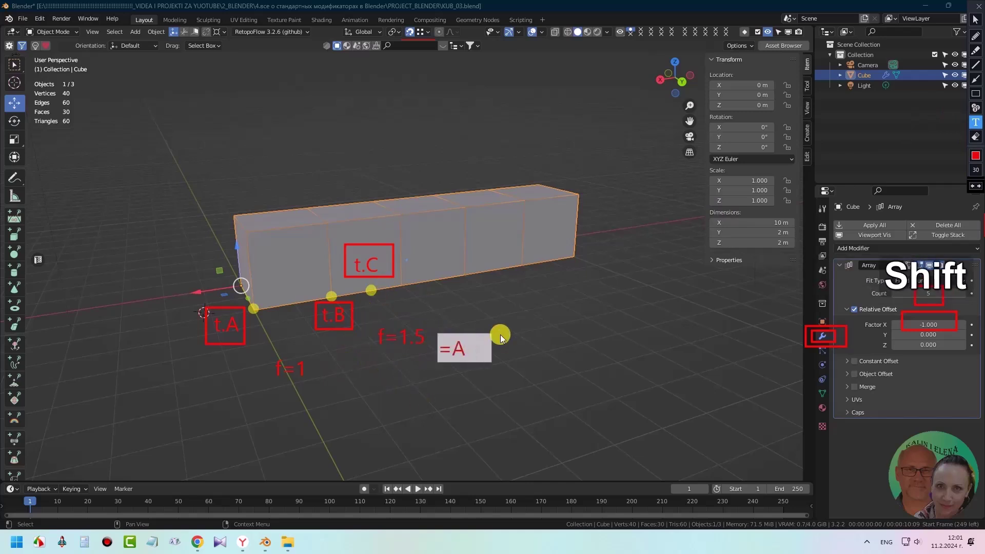
{"action": "type", "text": "C"}
{"action": "left_click_drag", "start_coordinate": [469, 346], "coordinate": [459, 336]}
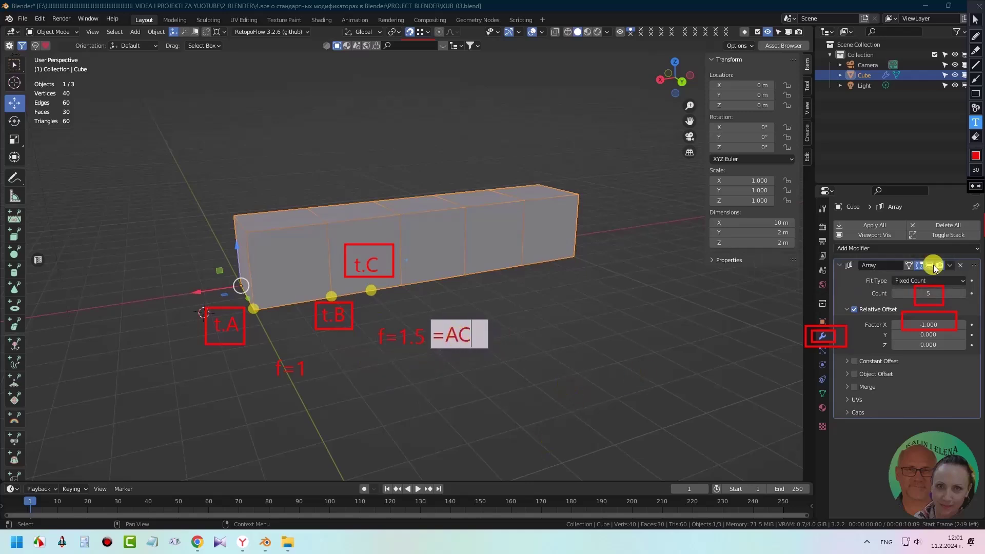
Return to normal pointer mode and set the Array modifier's Relative Offset Factor X to -1.5
{"action": "left_click", "coordinate": [934, 326]}
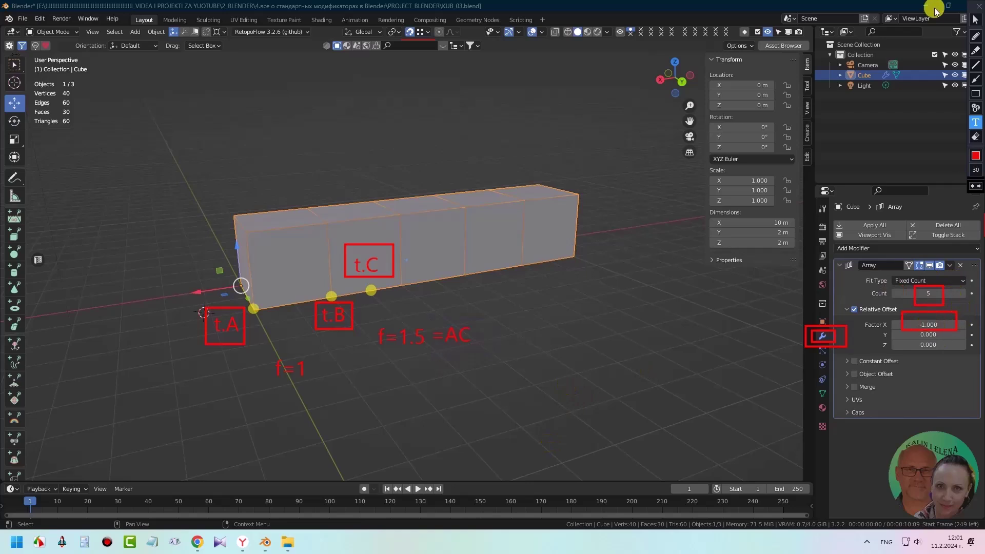
{"action": "left_click", "coordinate": [975, 19]}
{"action": "left_click", "coordinate": [930, 326]}
{"action": "type", "text": "-1.5"}
{"action": "key", "text": "Return"}
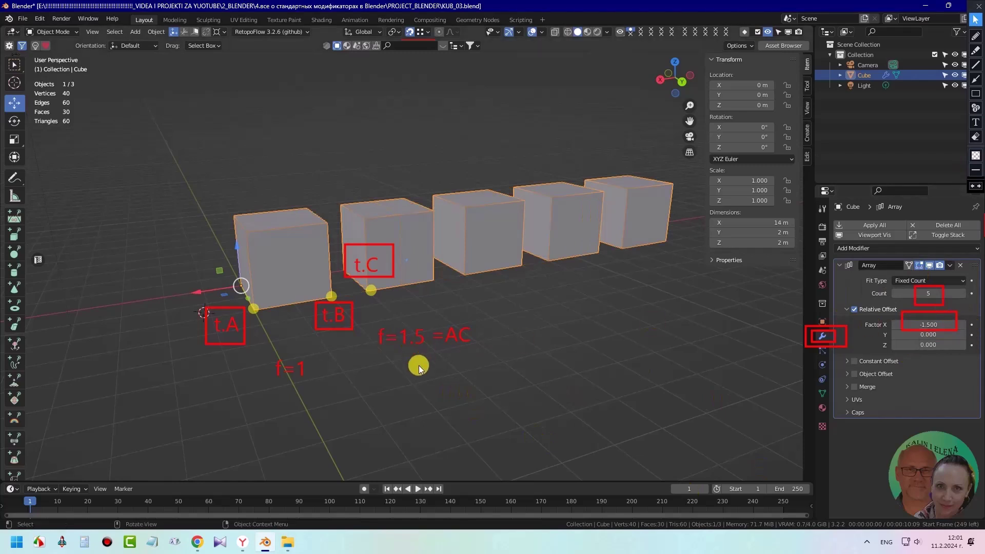
Add the red text annotation "1.5*2=3 |AC| = 3m" below the spaced cubes
{"action": "left_click", "coordinate": [975, 123]}
{"action": "left_click", "coordinate": [464, 386]}
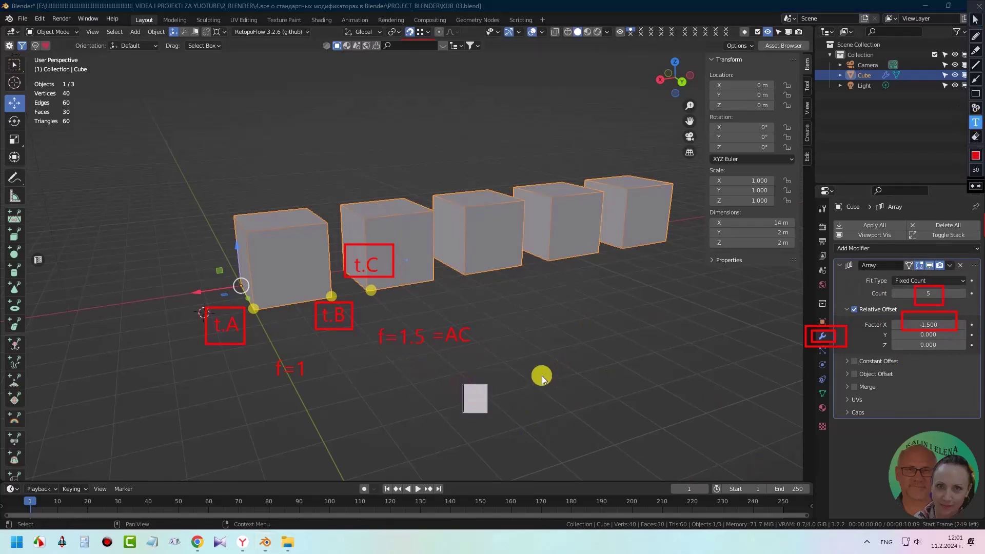
{"action": "type", "text": "1.5*2"}
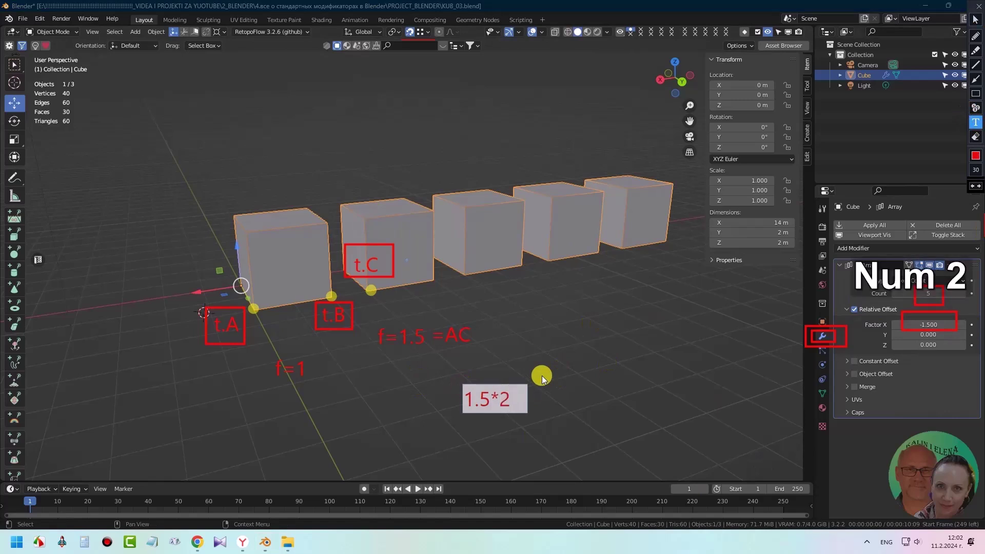
{"action": "type", "text": "=3"}
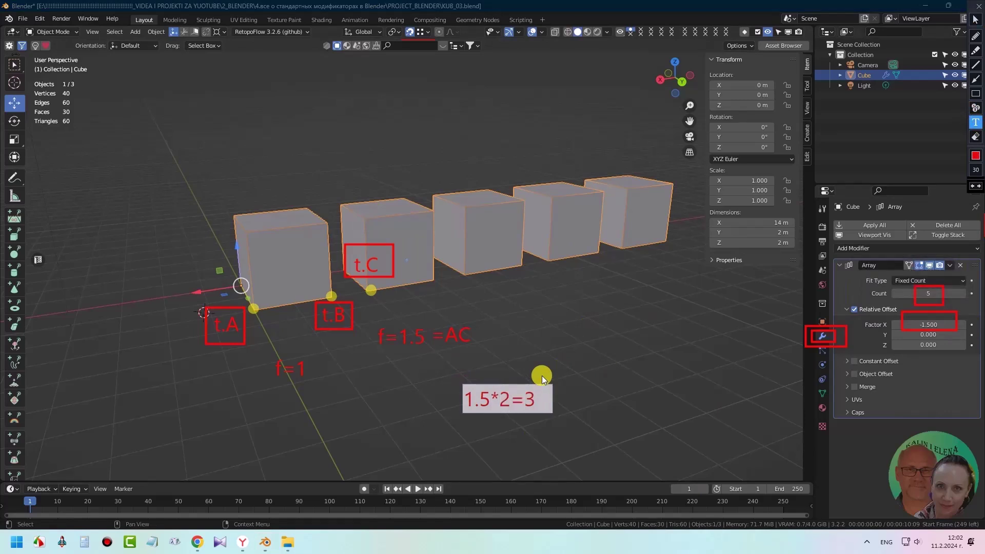
{"action": "type", "text": " ac"}
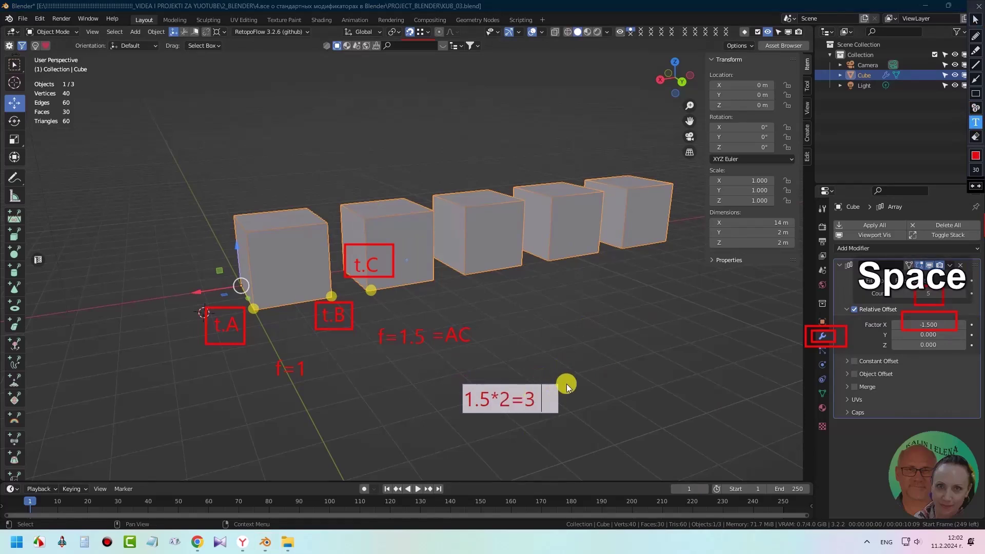
{"action": "key", "text": "BackSpace"}
{"action": "key", "text": "BackSpace"}
{"action": "type", "text": "|AC"}
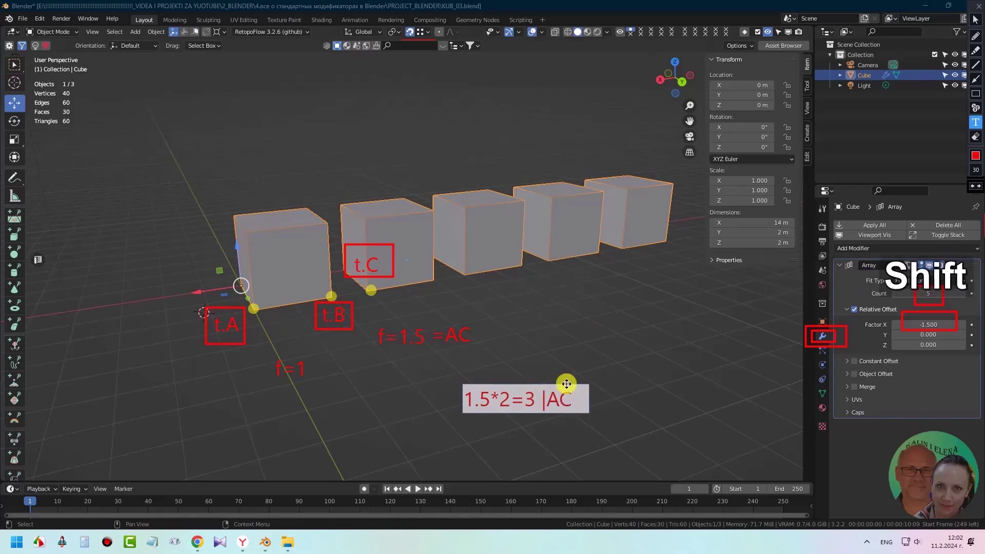
{"action": "type", "text": "| = 3m"}
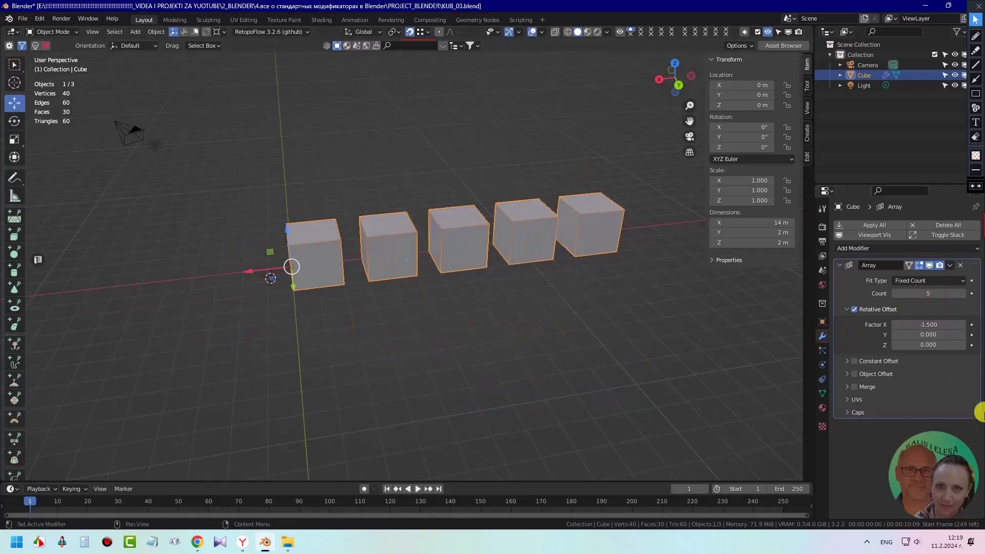
Set the Array modifier's Relative Offset Y and Z factors to -1.5
{"action": "double_click", "coordinate": [926, 334]}
{"action": "type", "text": "-1.5"}
{"action": "key", "text": "Return"}
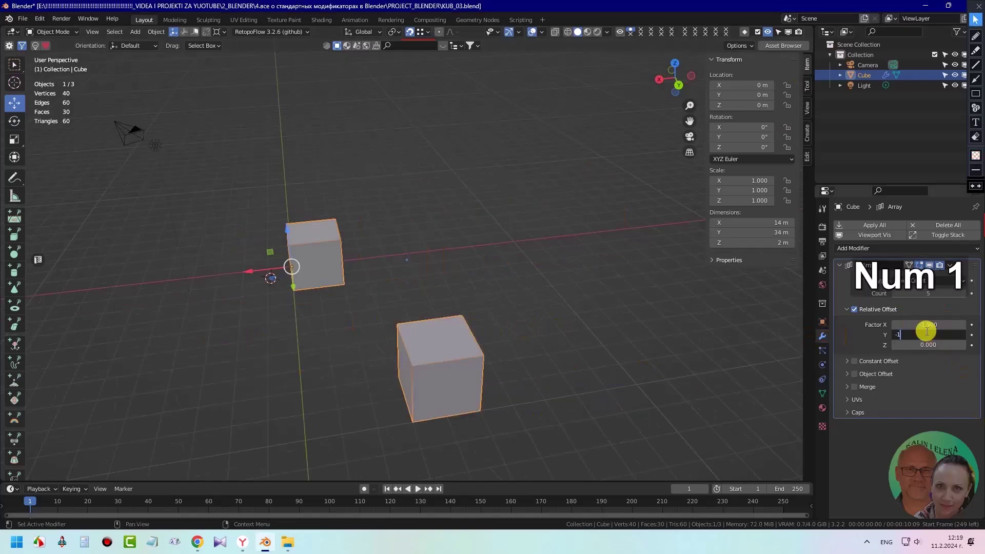
{"action": "double_click", "coordinate": [929, 345]}
{"action": "type", "text": "-1.5"}
{"action": "key", "text": "Return"}
{"action": "middle_click_drag", "start_coordinate": [380, 219], "coordinate": [433, 251]}
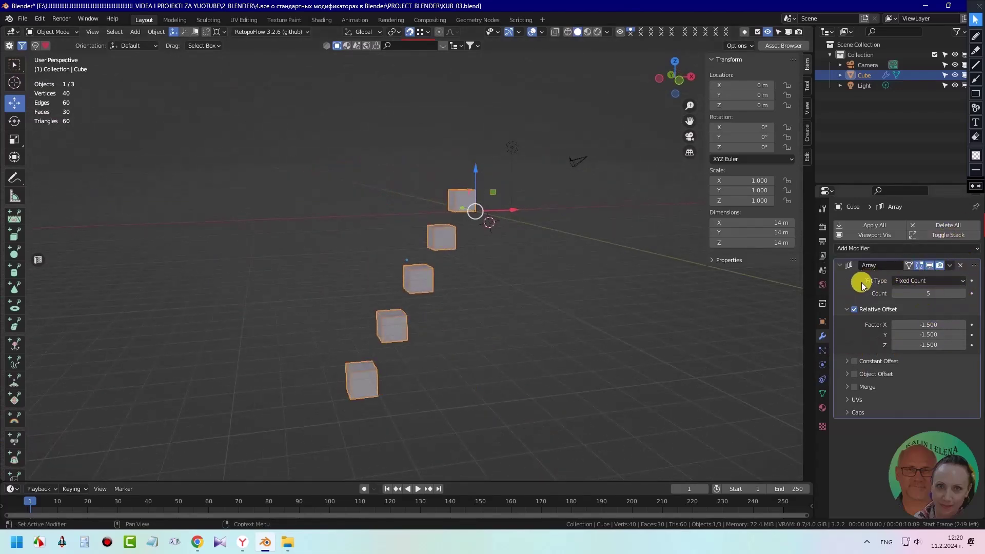
{"action": "middle_click_drag", "start_coordinate": [430, 285], "coordinate": [411, 287]}
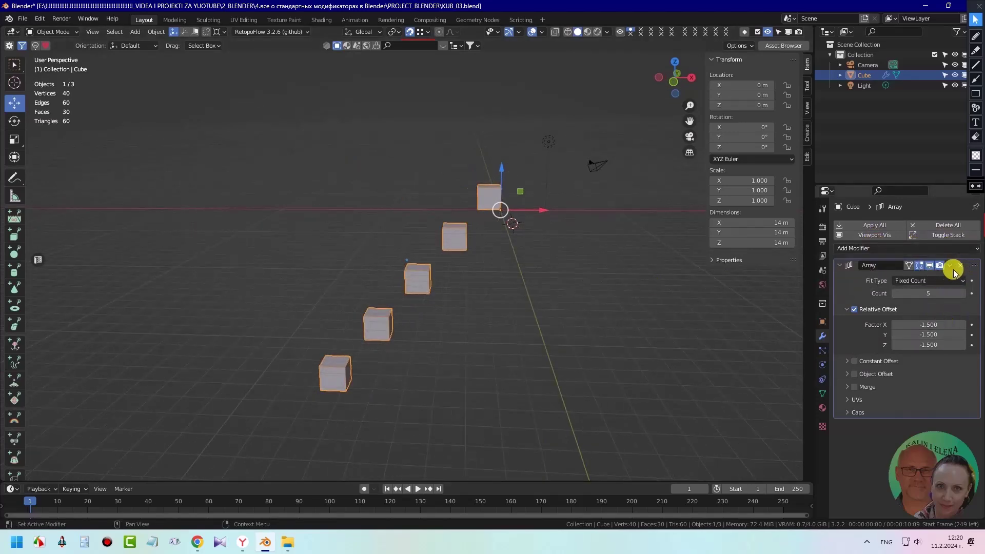
Add a second Array modifier to the cube
{"action": "left_click", "coordinate": [974, 249]}
{"action": "left_click", "coordinate": [771, 282]}
{"action": "middle_click_drag", "start_coordinate": [544, 267], "coordinate": [560, 250]}
{"action": "scroll", "coordinate": [913, 354], "scroll_direction": "down", "scroll_amount": 3}
{"action": "scroll", "coordinate": [923, 421], "scroll_direction": "up", "scroll_amount": 1}
{"action": "scroll", "coordinate": [922, 415], "scroll_direction": "down", "scroll_amount": 1}
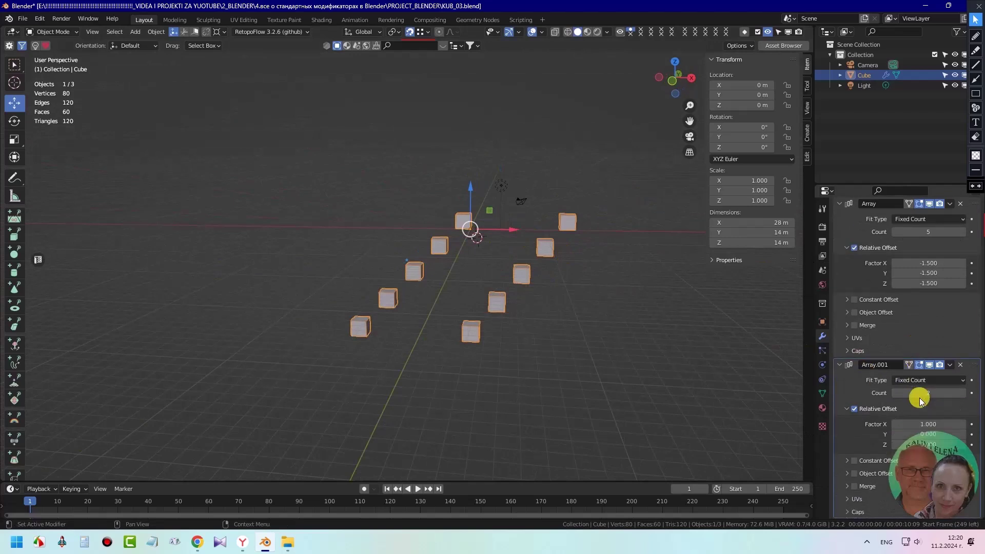
Set the first Array modifier's Relative Offset Y and Z factors to 0
{"action": "type", "text": "0"}
{"action": "key", "text": "Tab"}
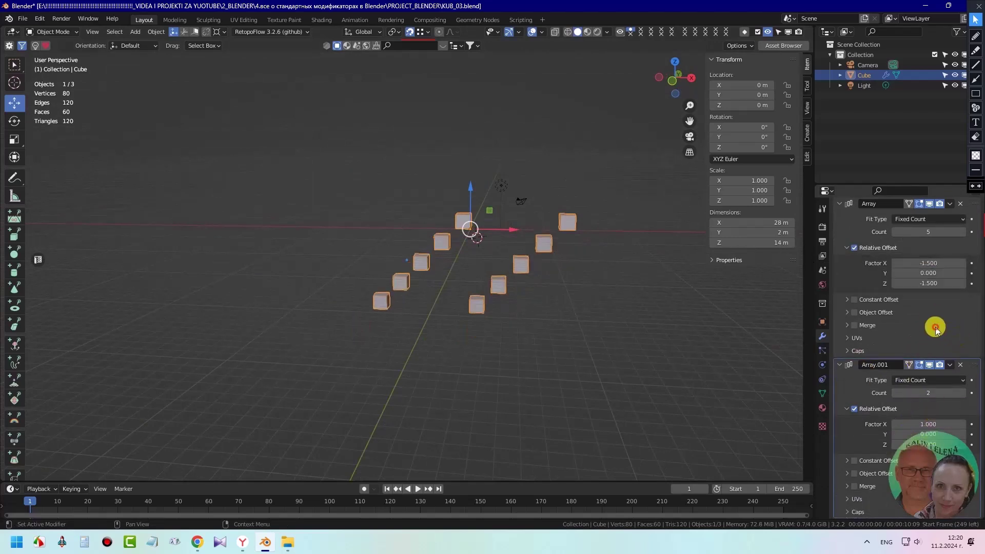
{"action": "type", "text": "0"}
{"action": "key", "text": "Return"}
Set the second Array modifier's Relative Offset Factor X to 0 and Y to 1.5
{"action": "middle_click_drag", "start_coordinate": [696, 266], "coordinate": [863, 410]}
{"action": "left_click", "coordinate": [929, 424]}
{"action": "type", "text": "0"}
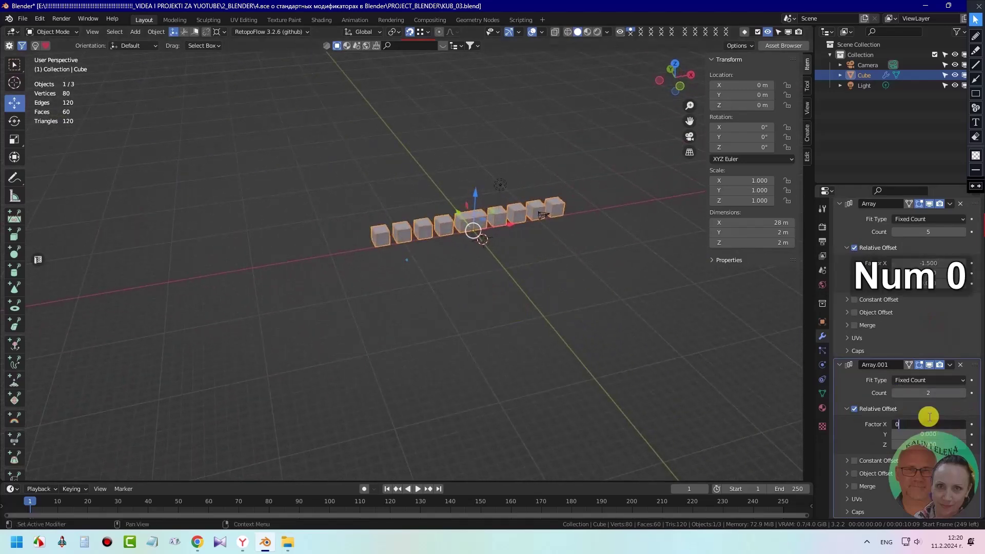
{"action": "key", "text": "Return"}
{"action": "left_click_drag", "start_coordinate": [921, 435], "coordinate": [936, 437]}
{"action": "left_click", "coordinate": [936, 438]}
{"action": "type", "text": "1"}
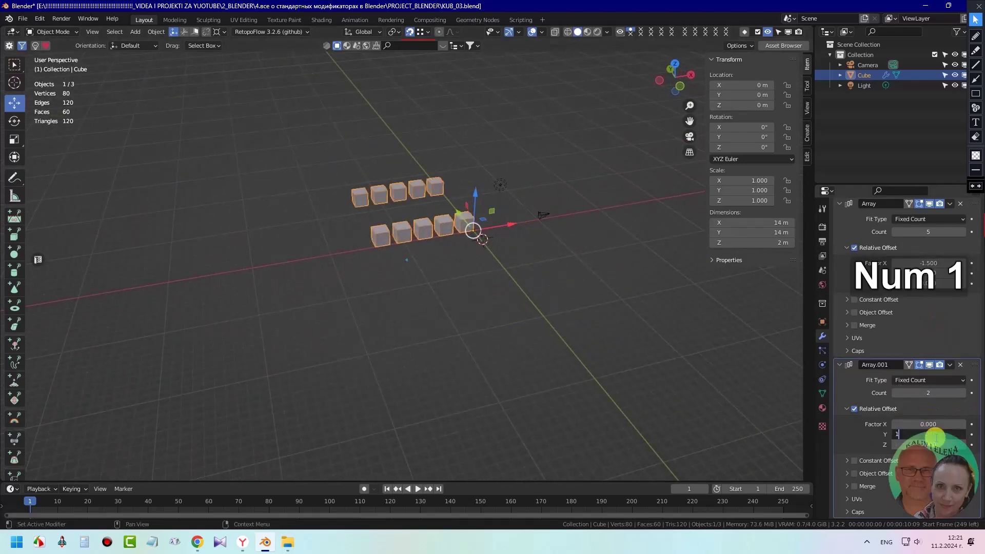
{"action": "type", "text": ".5"}
{"action": "key", "text": "Return"}
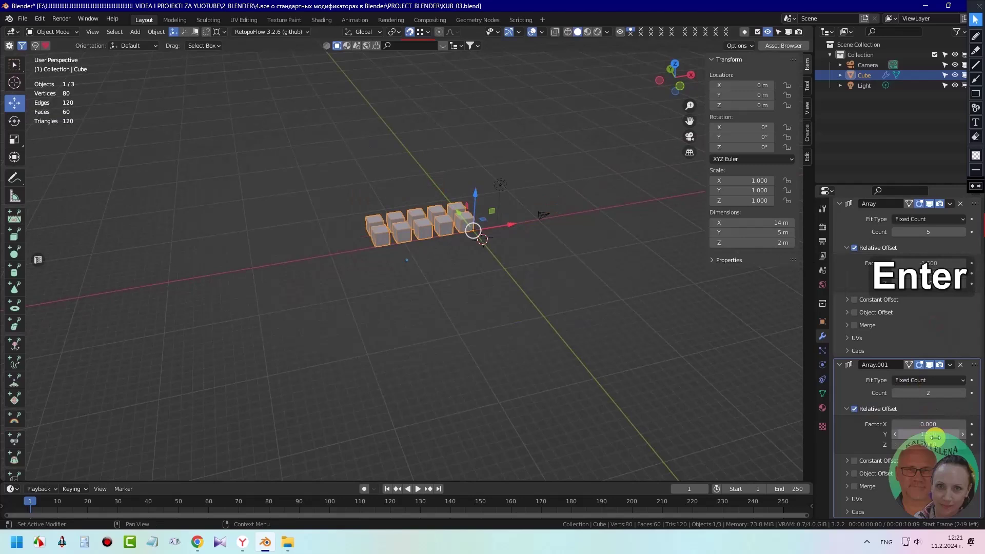
Set the second Array modifier's Count to 5
{"action": "left_click", "coordinate": [964, 393]}
{"action": "left_click", "coordinate": [964, 393]}
{"action": "left_click", "coordinate": [964, 392]}
Add a third Array modifier to the cube
{"action": "scroll", "coordinate": [980, 272], "scroll_direction": "up", "scroll_amount": 2}
{"action": "scroll", "coordinate": [979, 272], "scroll_direction": "up", "scroll_amount": 3}
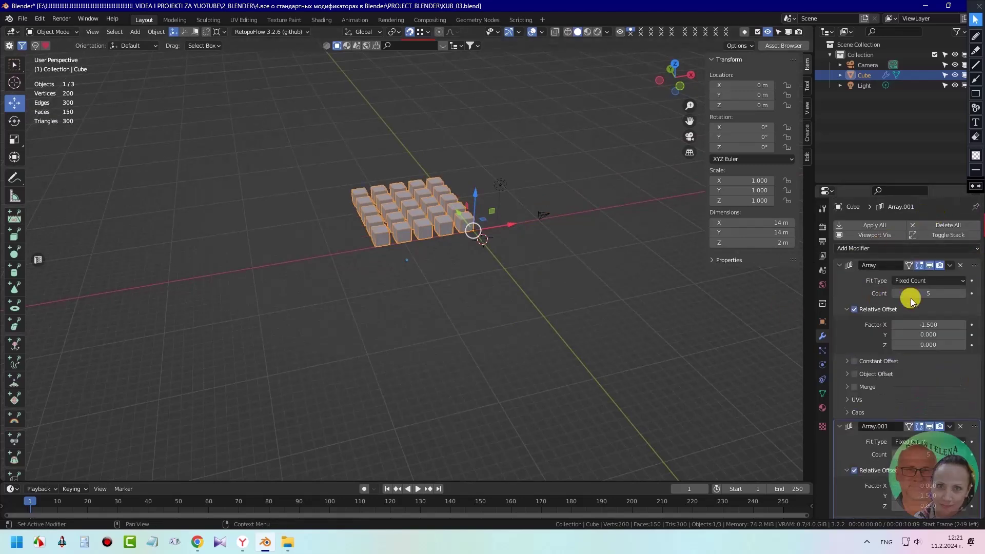
{"action": "left_click", "coordinate": [971, 248]}
{"action": "left_click", "coordinate": [771, 277]}
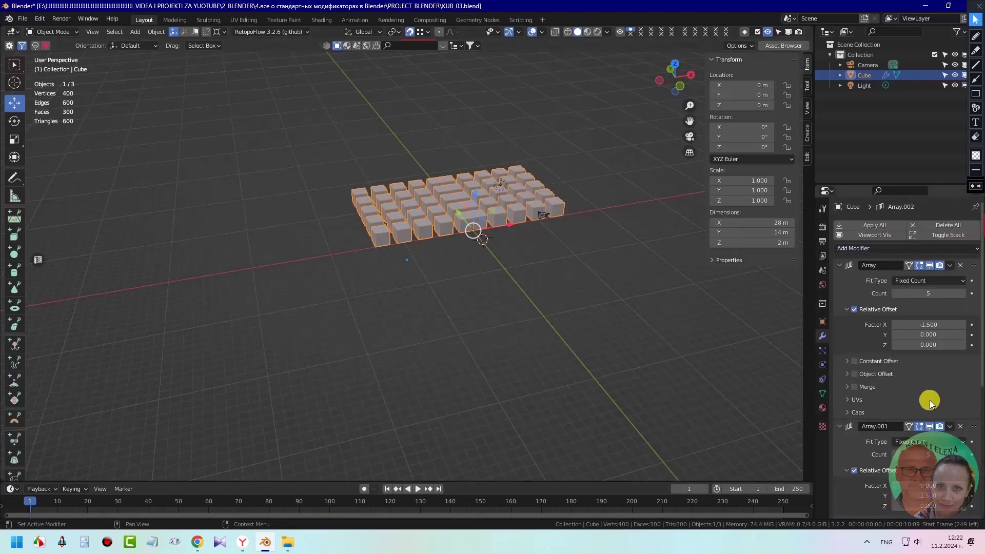
Set the third Array modifier's Relative Offset Factor X to 0 and Z to 1.5
{"action": "scroll", "coordinate": [974, 400], "scroll_direction": "down", "scroll_amount": 3}
{"action": "double_click", "coordinate": [916, 424]}
{"action": "type", "text": "0"}
{"action": "key", "text": "Return"}
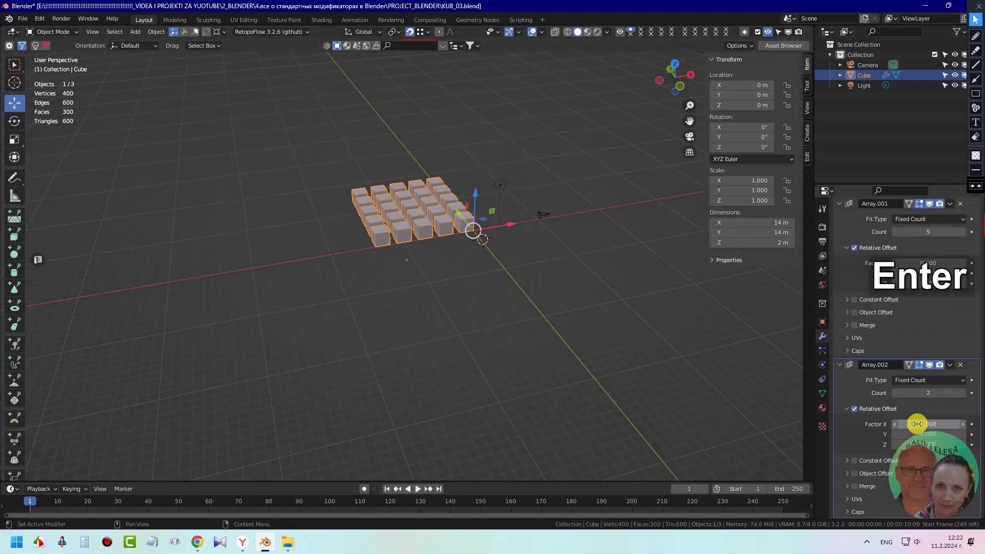
{"action": "double_click", "coordinate": [923, 444]}
{"action": "type", "text": "1.5"}
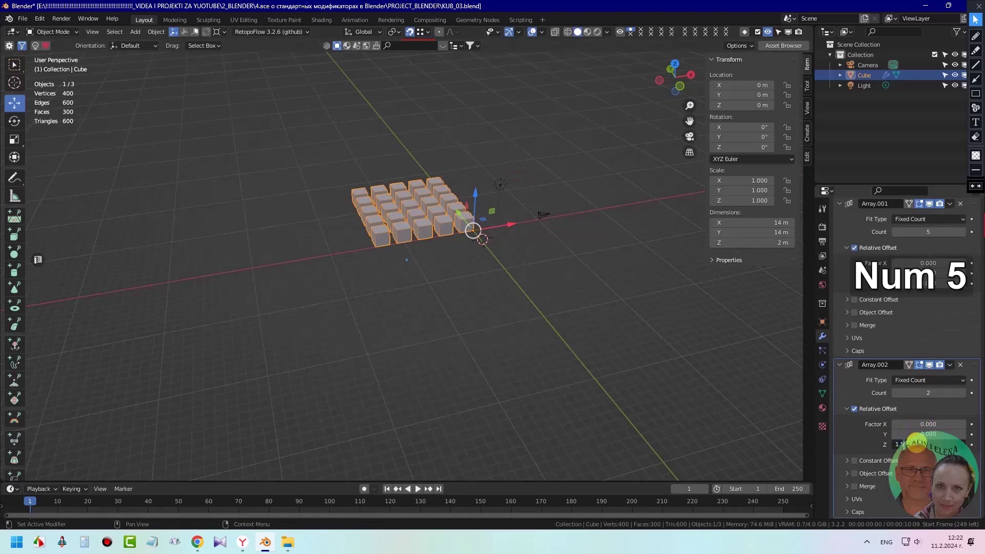
{"action": "key", "text": "Return"}
Raise the third Array modifier's Count to 5
{"action": "left_click", "coordinate": [962, 394]}
{"action": "left_click", "coordinate": [963, 395]}
{"action": "left_click", "coordinate": [963, 395]}
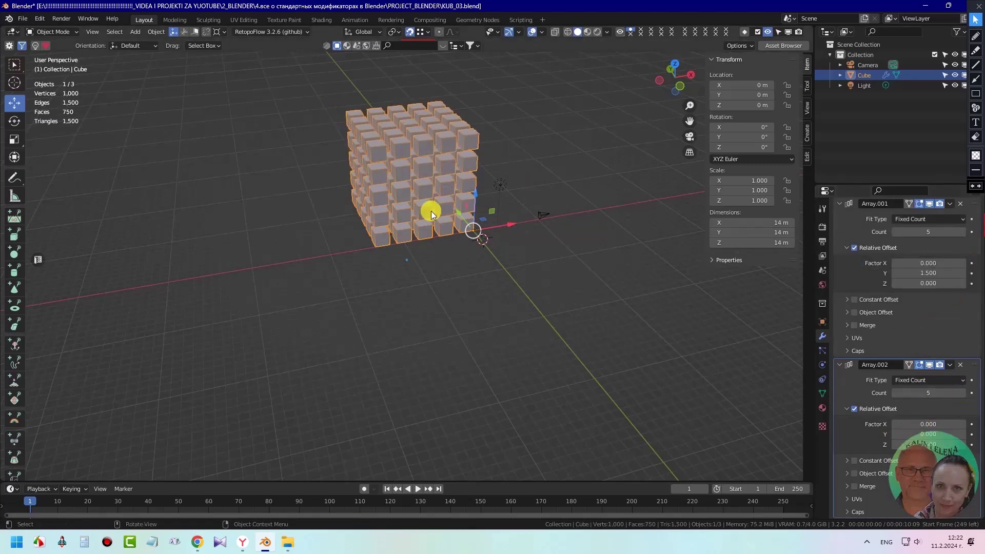
{"action": "middle_click_drag", "start_coordinate": [456, 198], "coordinate": [383, 189]}
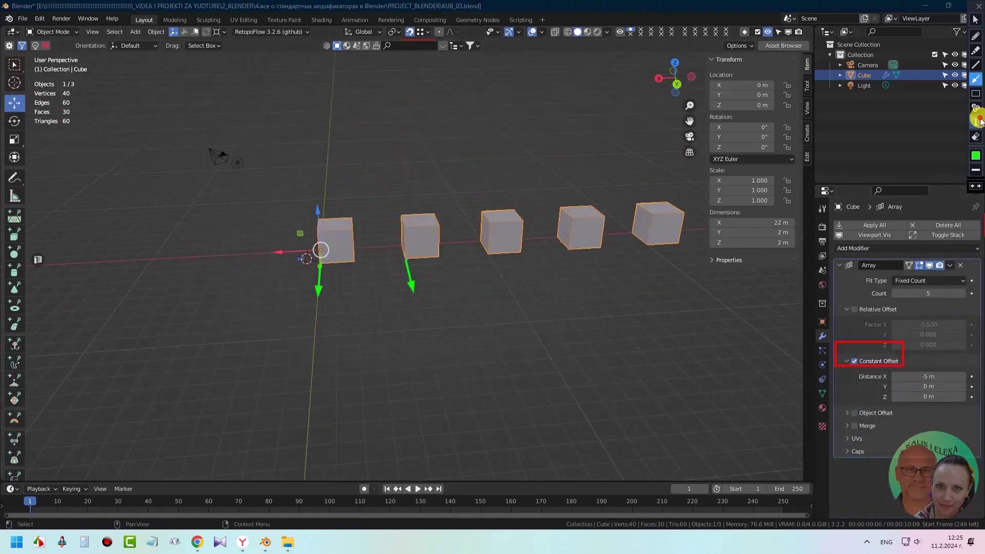
Label the gap between the first two cubes in the row with the red text "5 m"
{"action": "left_click", "coordinate": [364, 282]}
{"action": "type", "text": "5 "}
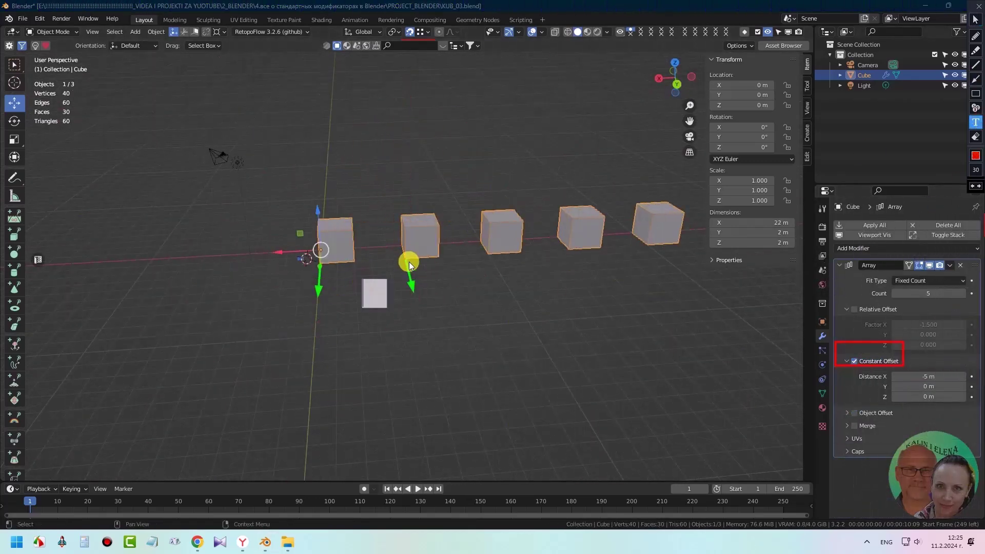
{"action": "type", "text": "m"}
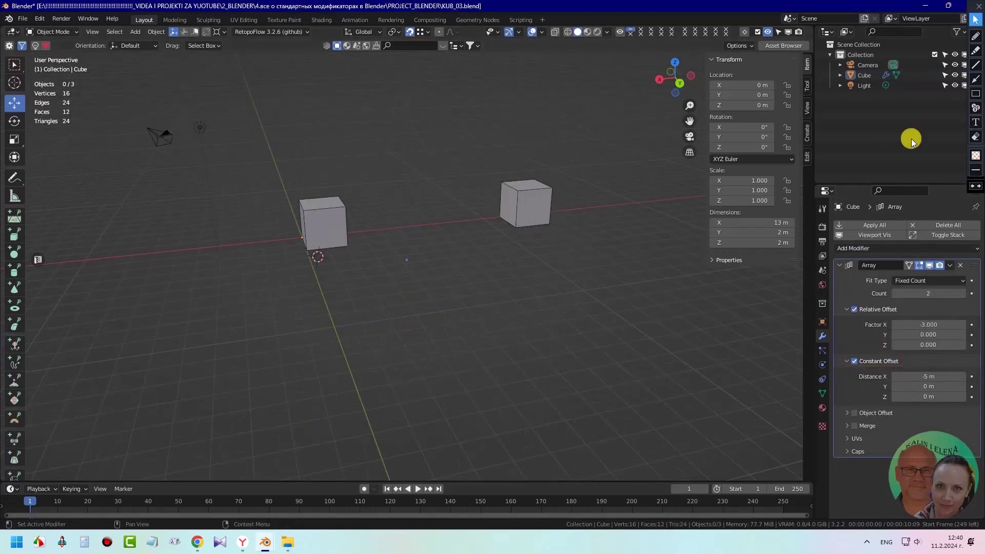
Outline the array's X offset values in red and draw green arrows from the cubes' lower corners that bound the spacing
{"action": "left_click_drag", "start_coordinate": [910, 367], "coordinate": [946, 382]}
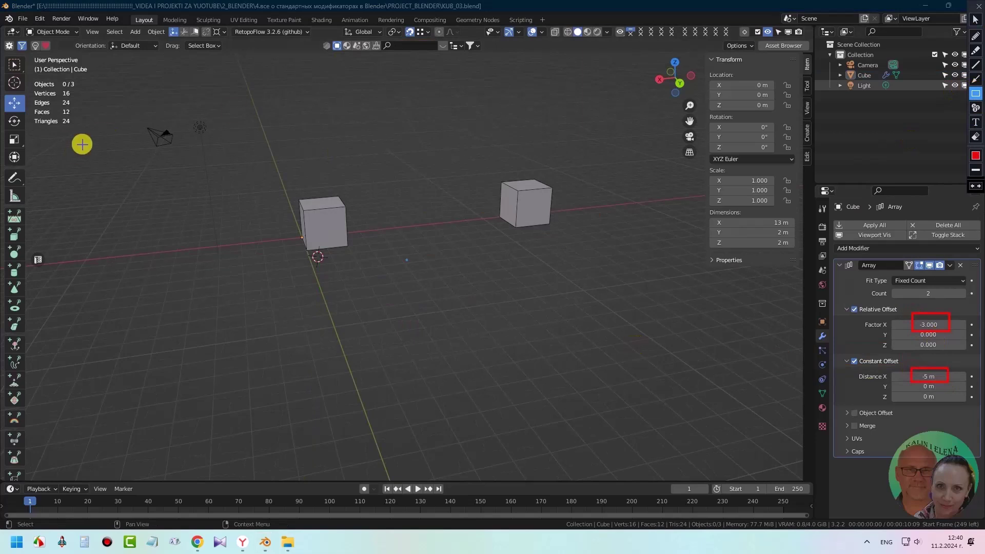
{"action": "left_click", "coordinate": [975, 79]}
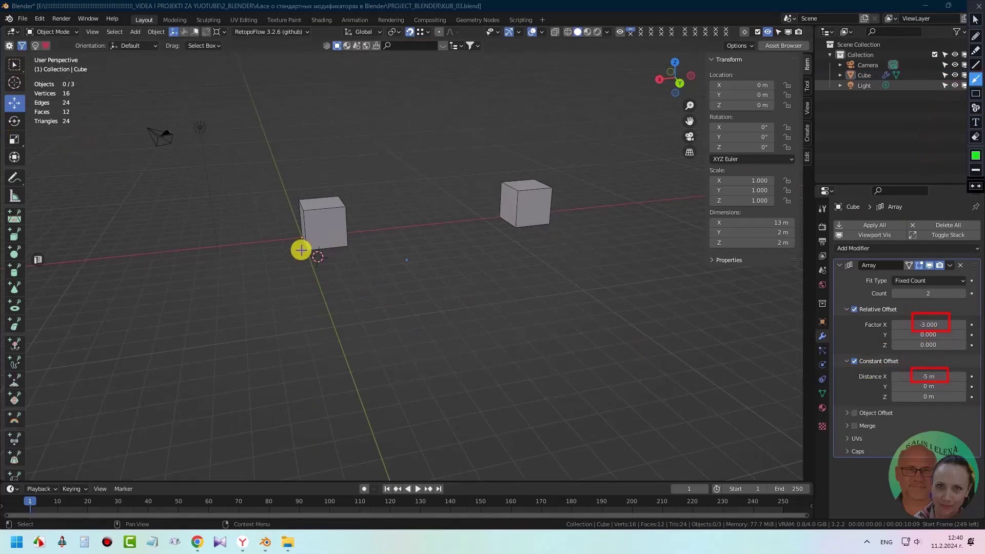
{"action": "left_click_drag", "start_coordinate": [516, 226], "coordinate": [545, 250]}
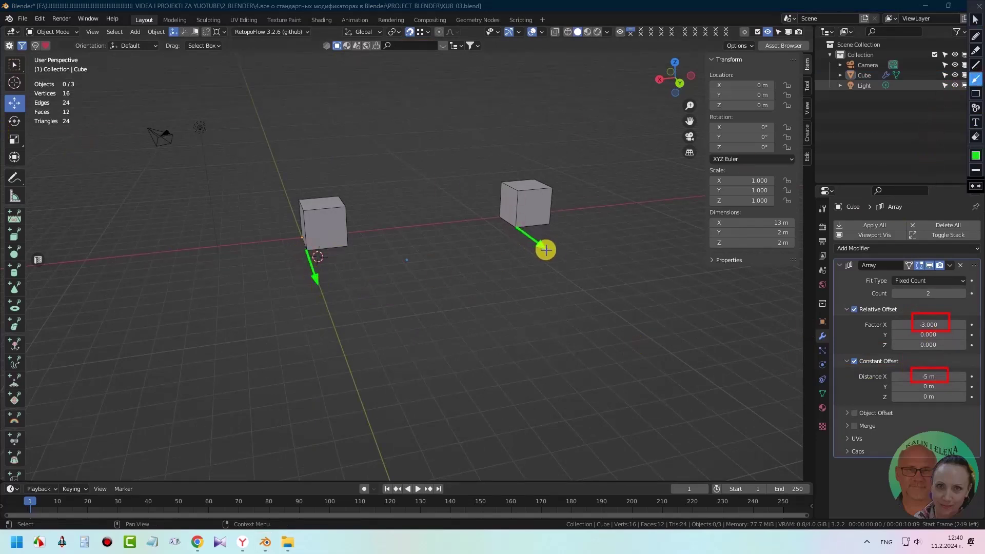
Add the red text label "11m" between the two cubes
{"action": "left_click", "coordinate": [975, 122]}
{"action": "left_click", "coordinate": [523, 266]}
{"action": "type", "text": "11m"}
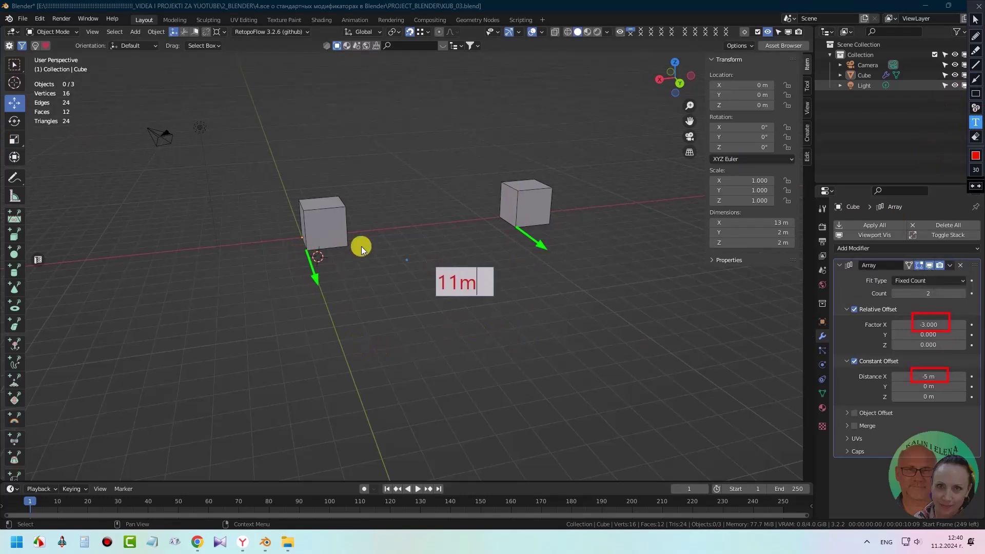
Draw a green arrow from the original cube's other lower corner and label the cube's width "2m"
{"action": "left_click", "coordinate": [973, 76]}
{"action": "left_click_drag", "start_coordinate": [348, 247], "coordinate": [364, 290]}
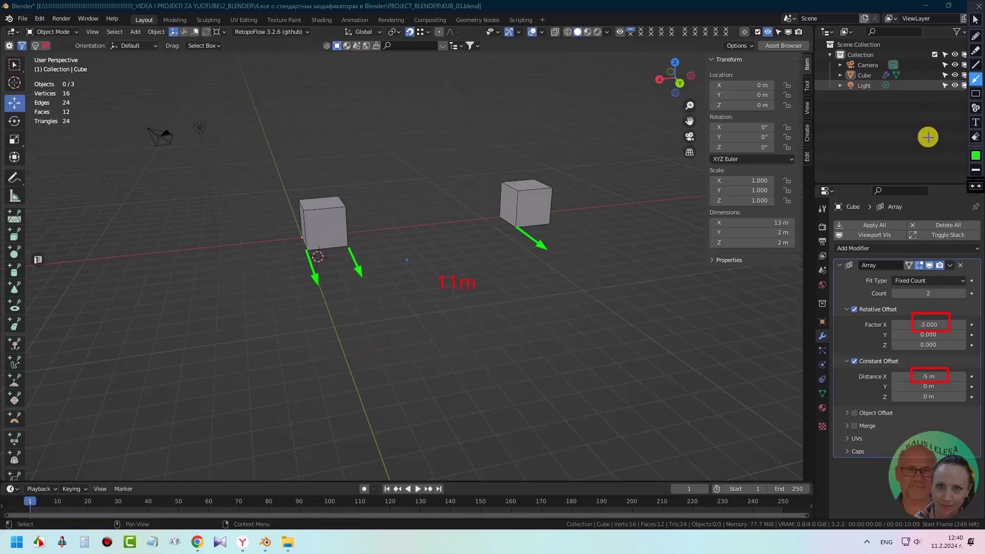
{"action": "type", "text": "2m"}
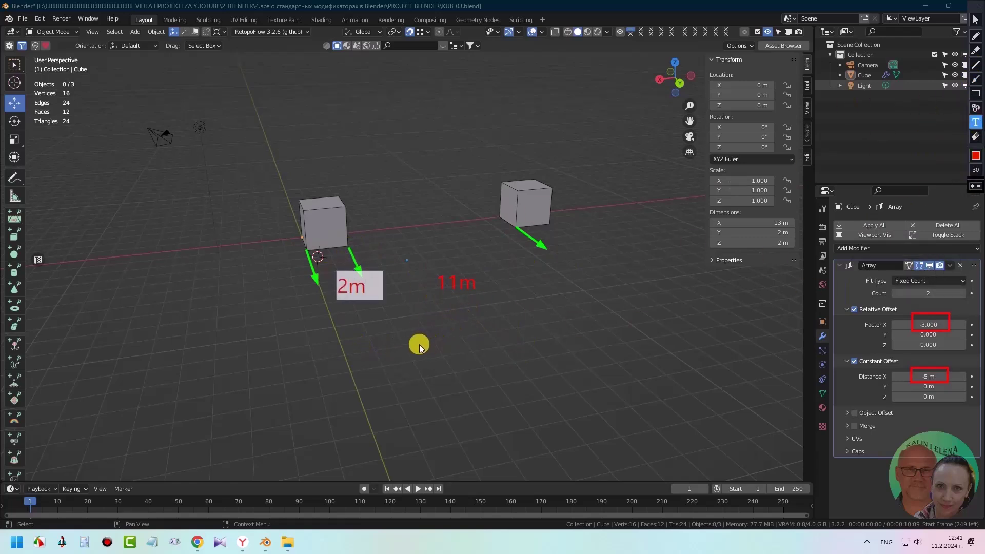
Write the offset calculation "3*2m+5m(abs)=11m" as red text below the cubes
{"action": "left_click", "coordinate": [349, 326]}
{"action": "left_click", "coordinate": [398, 286]}
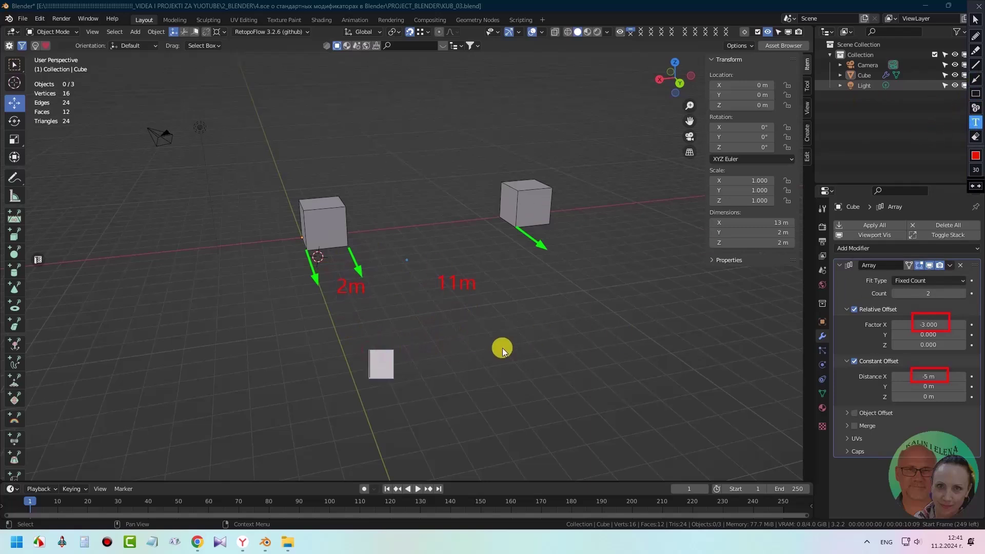
{"action": "type", "text": "3*2"}
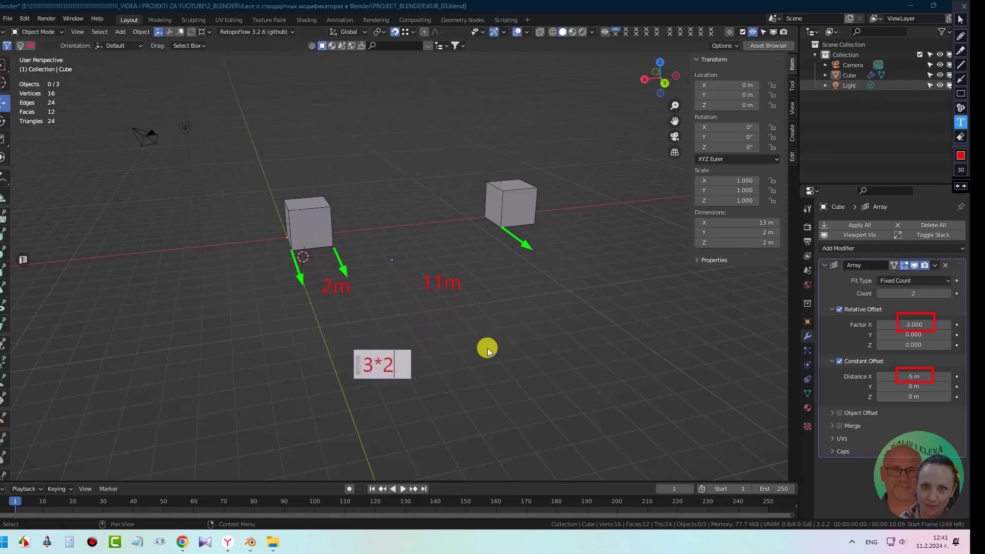
{"action": "type", "text": "m+5"}
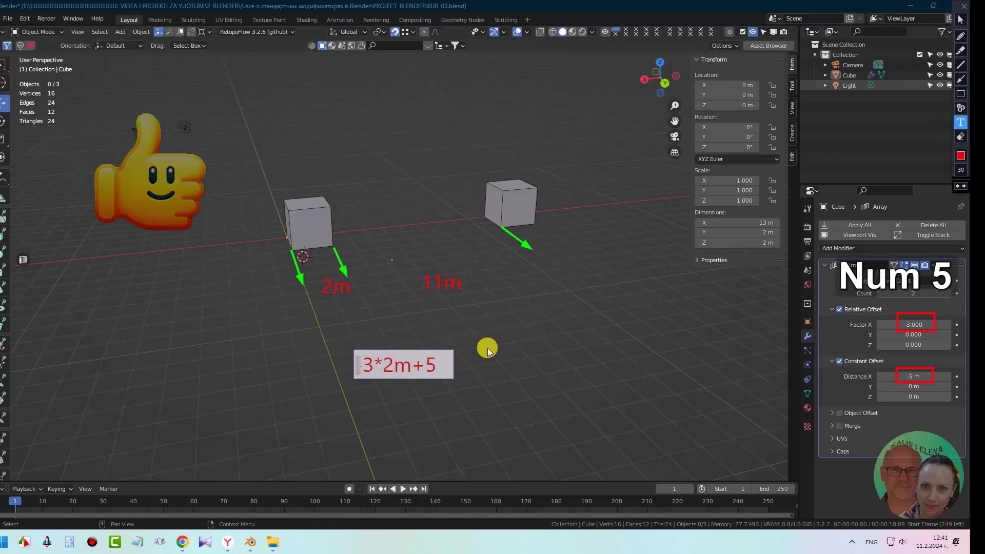
{"action": "type", "text": "m(abs)"}
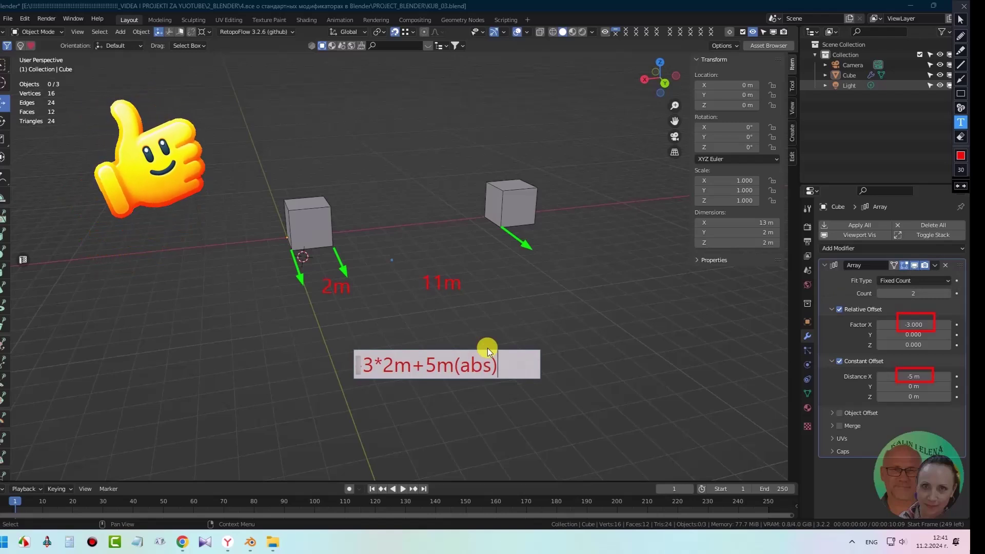
{"action": "type", "text": "="}
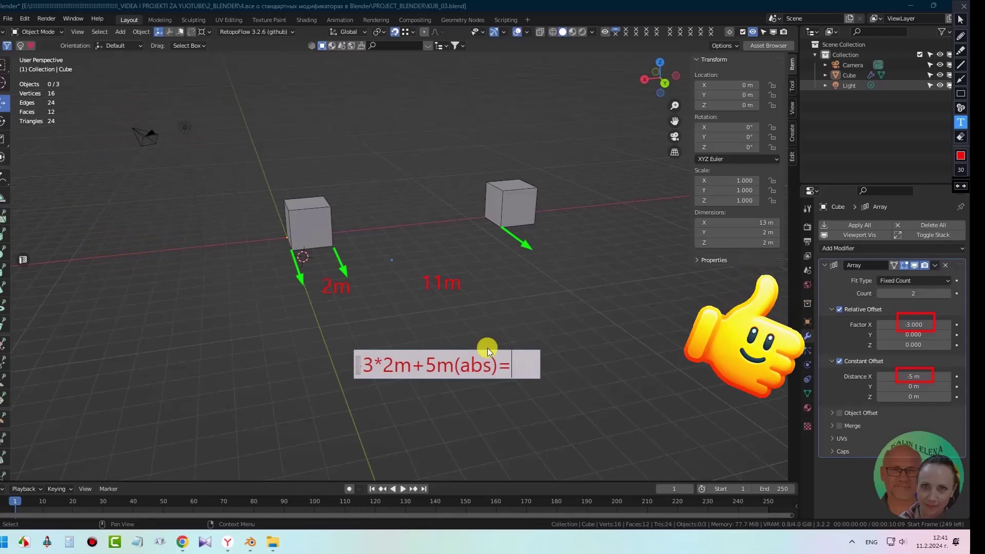
{"action": "type", "text": "11"}
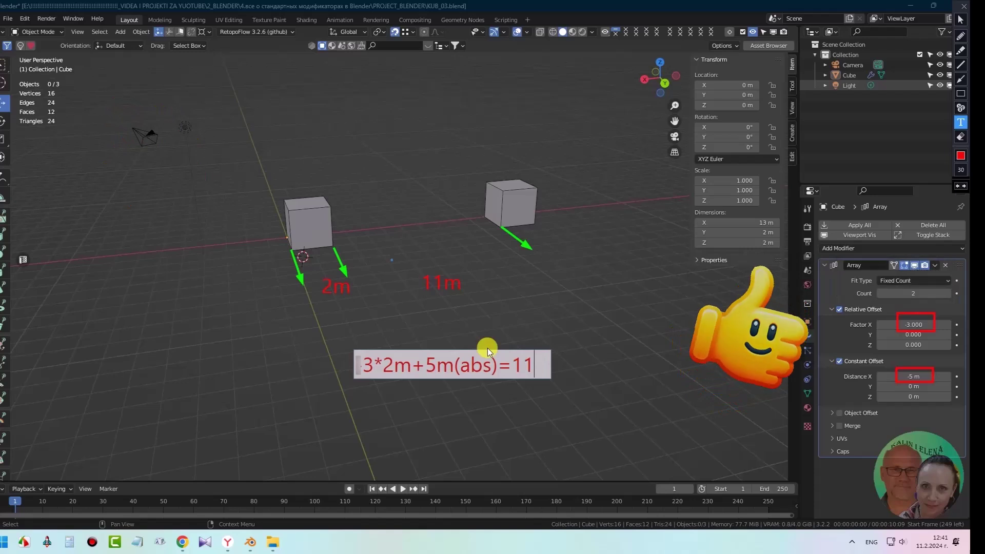
{"action": "type", "text": "m"}
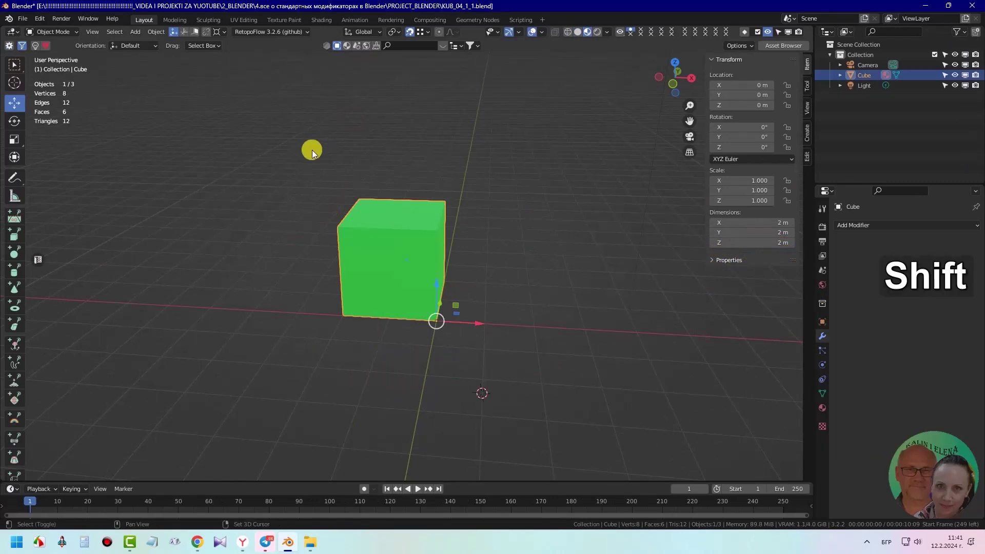
Duplicate the green cube and move the copy to X -2 m and Z 2 m
{"action": "key", "text": "shift+d"}
{"action": "right_click", "coordinate": [355, 258]}
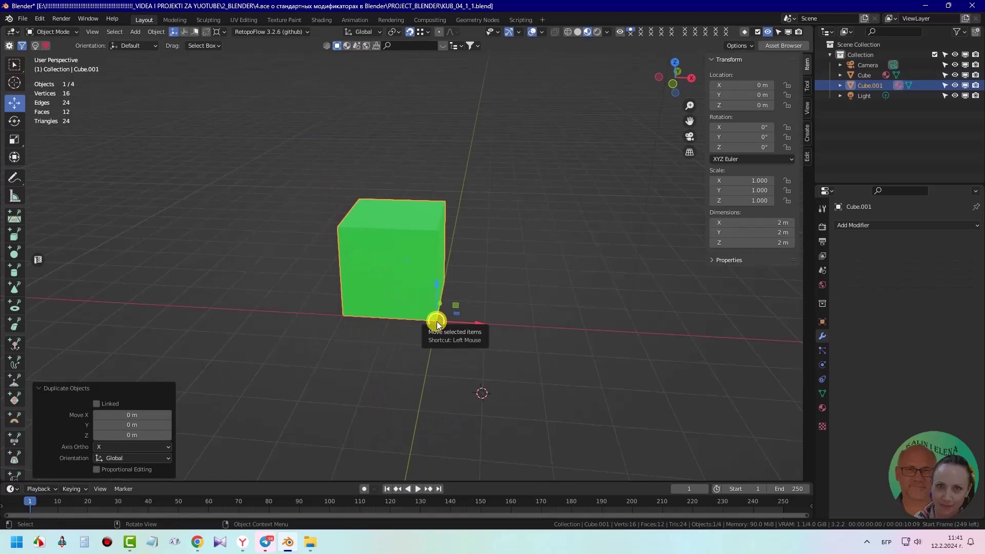
{"action": "left_click_drag", "start_coordinate": [436, 321], "coordinate": [386, 227]}
Change the duplicated cube's material Base Color to red
{"action": "left_click", "coordinate": [822, 408]}
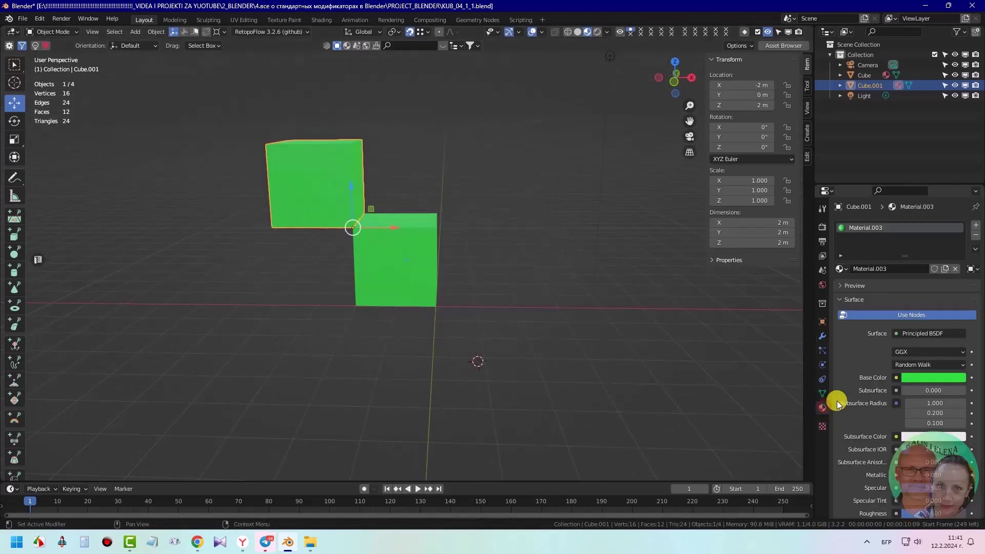
{"action": "left_click", "coordinate": [928, 378]}
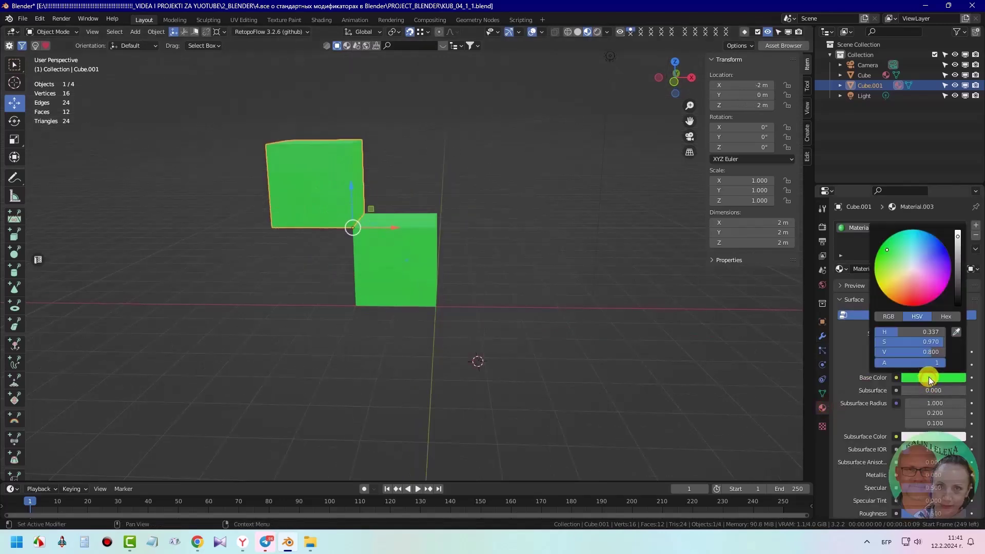
{"action": "left_click", "coordinate": [912, 304]}
Add an Array modifier to the green cube
{"action": "left_click", "coordinate": [402, 280]}
{"action": "middle_click_drag", "start_coordinate": [405, 280], "coordinate": [451, 298]}
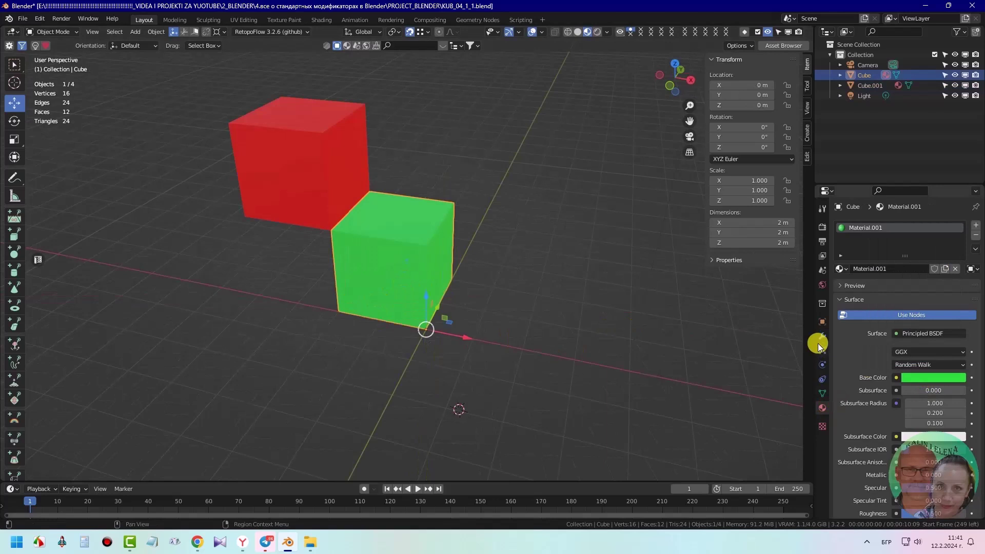
{"action": "left_click", "coordinate": [822, 336]}
{"action": "left_click", "coordinate": [918, 226]}
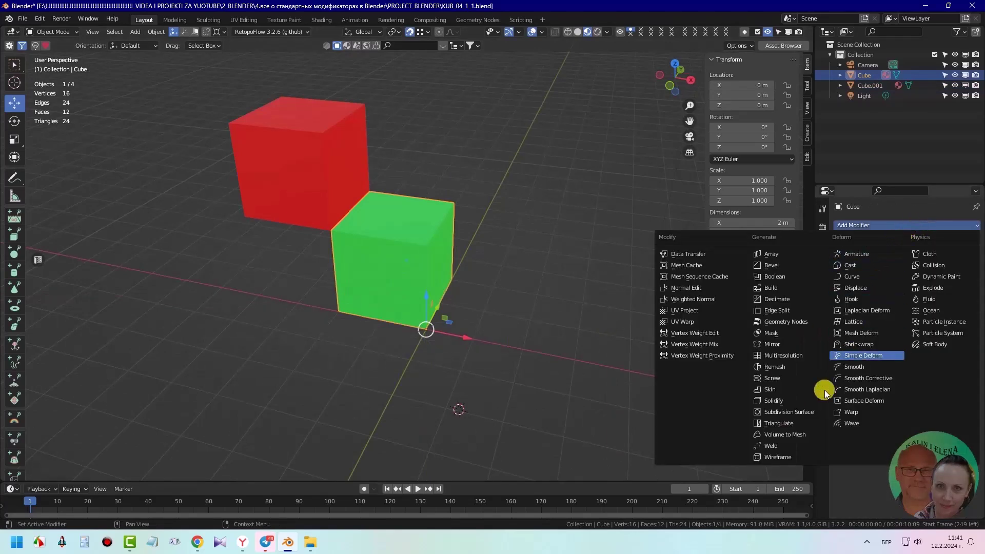
{"action": "left_click", "coordinate": [790, 253]}
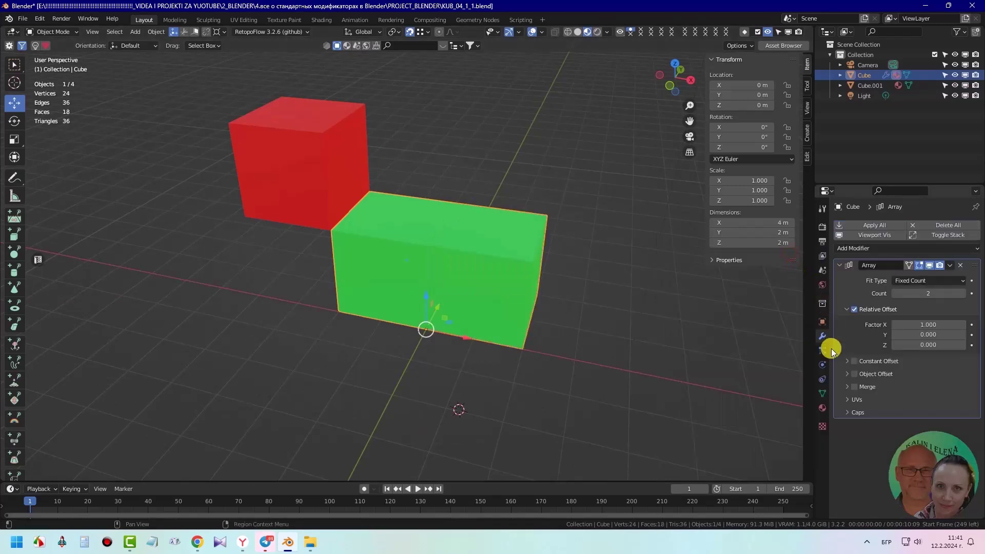
Enable the Array modifier's Object Offset and assign the red cube as its offset object
{"action": "left_click", "coordinate": [853, 375]}
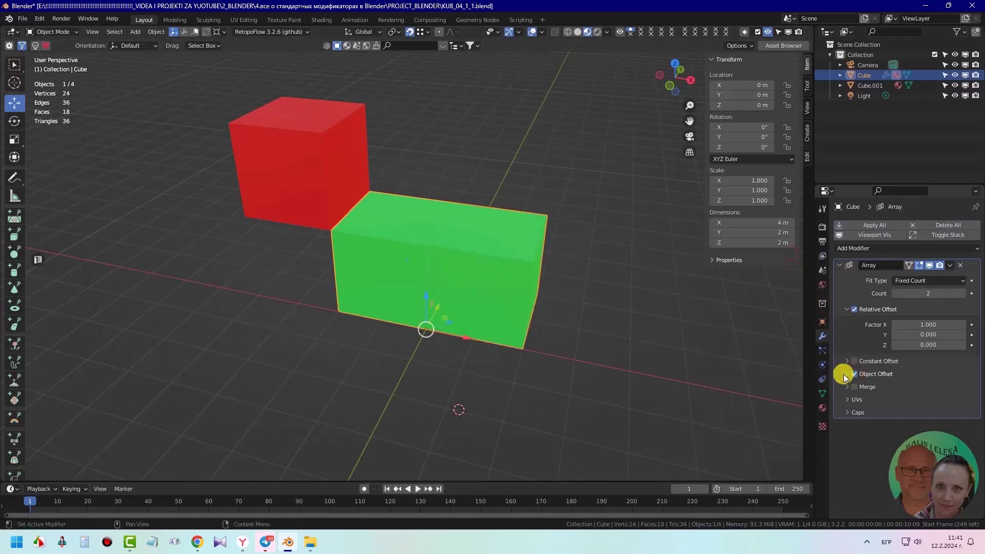
{"action": "left_click", "coordinate": [844, 374]}
{"action": "left_click", "coordinate": [958, 389]}
{"action": "left_click", "coordinate": [324, 139]}
Set the Array modifier's Relative Offset Factor X to 2
{"action": "left_click", "coordinate": [926, 326]}
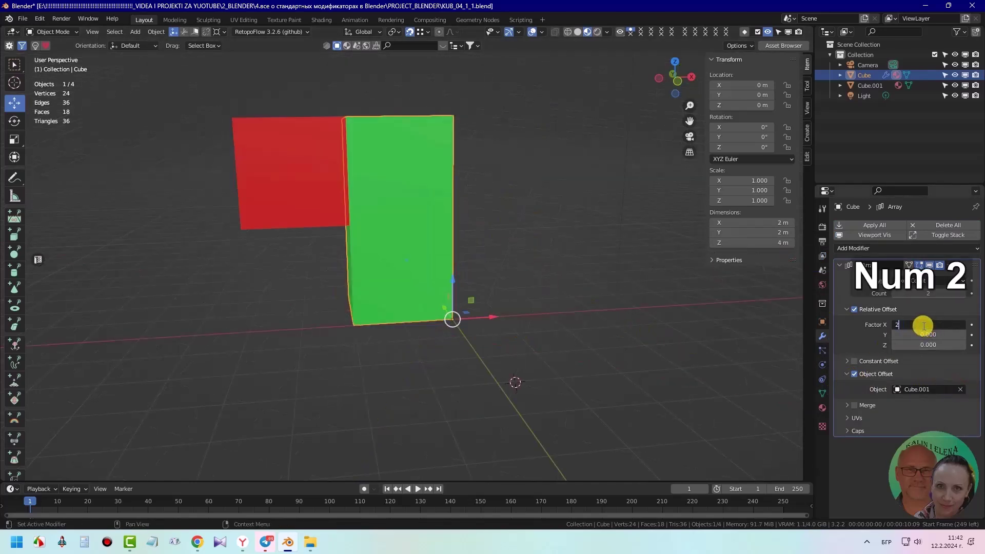
{"action": "key", "text": "Return"}
{"action": "mouse_move", "coordinate": [399, 254]}
{"action": "middle_mouse_down"}
{"action": "mouse_move", "coordinate": [356, 255]}
{"action": "mouse_move", "coordinate": [388, 257]}
{"action": "middle_mouse_up"}
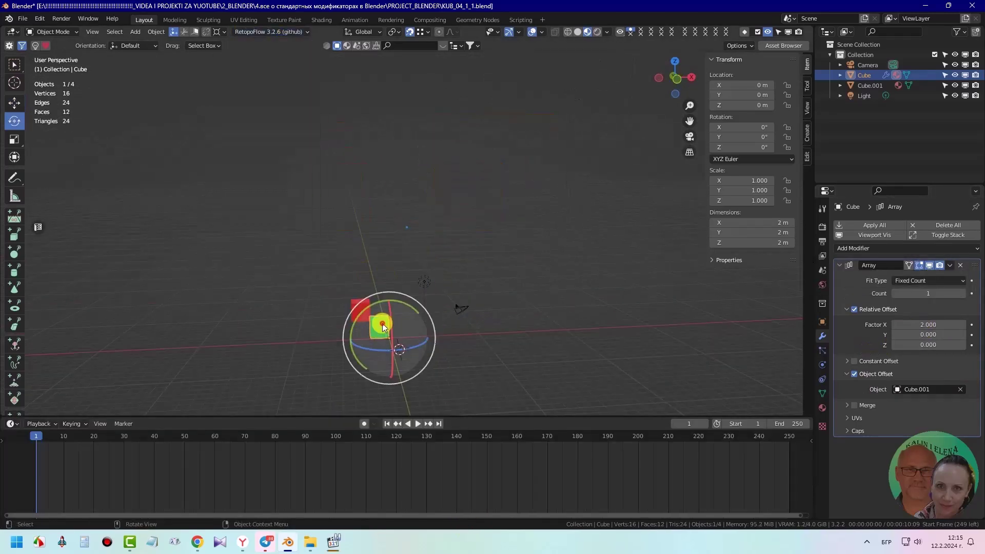
Keyframe the Array modifier's Count of 1 at frame 1 and move the timeline to frame 60
{"action": "left_click", "coordinate": [971, 293]}
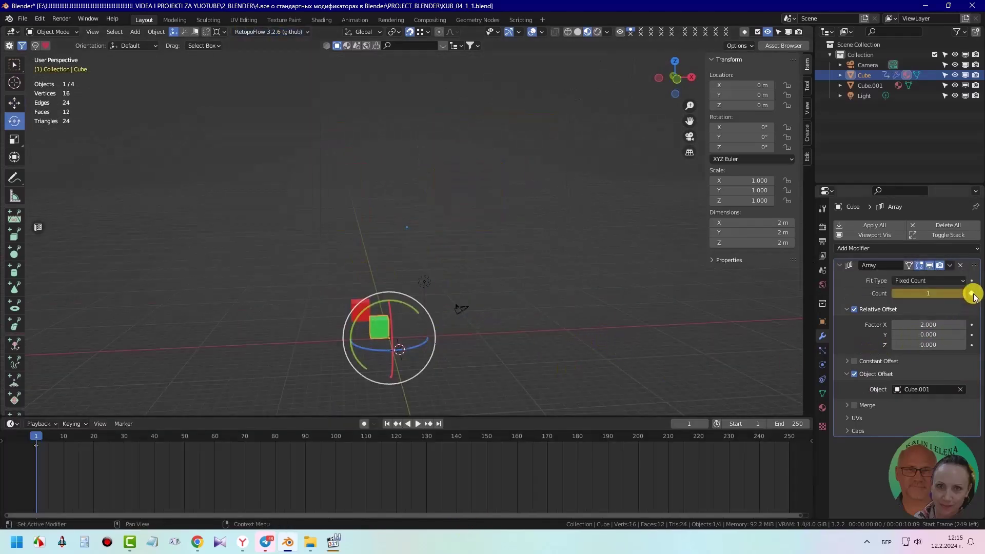
{"action": "left_click", "coordinate": [31, 435]}
{"action": "key", "text": "space"}
{"action": "left_click_drag", "start_coordinate": [31, 435], "coordinate": [212, 436]}
{"action": "key", "text": "space"}
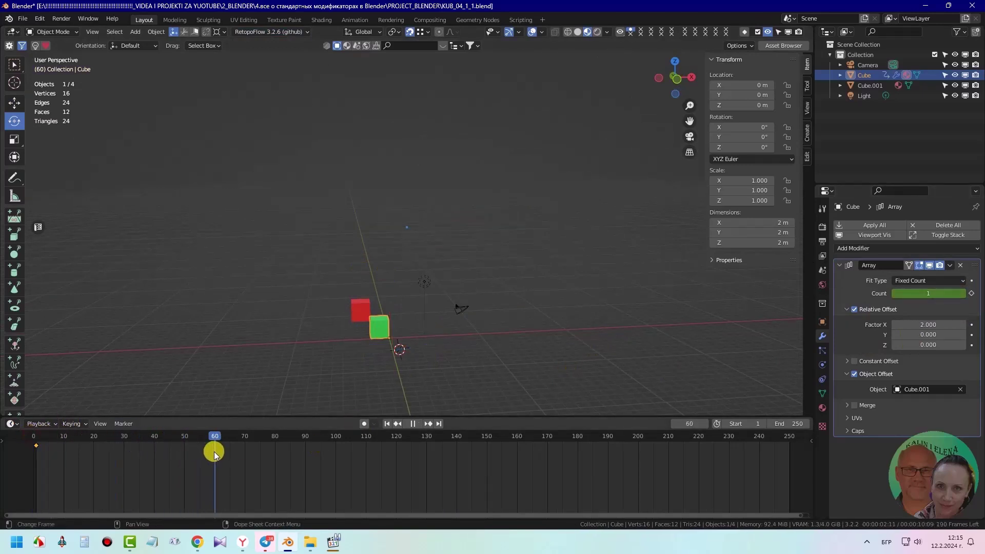
{"action": "left_click", "coordinate": [214, 435]}
Raise the Array modifier's Count to 9 and keyframe it at frame 60
{"action": "left_click", "coordinate": [962, 293]}
{"action": "left_click", "coordinate": [962, 293]}
{"action": "left_click", "coordinate": [962, 293]}
{"action": "left_click", "coordinate": [962, 293]}
{"action": "left_click", "coordinate": [962, 293]}
{"action": "left_click", "coordinate": [962, 294]}
{"action": "left_click", "coordinate": [962, 293]}
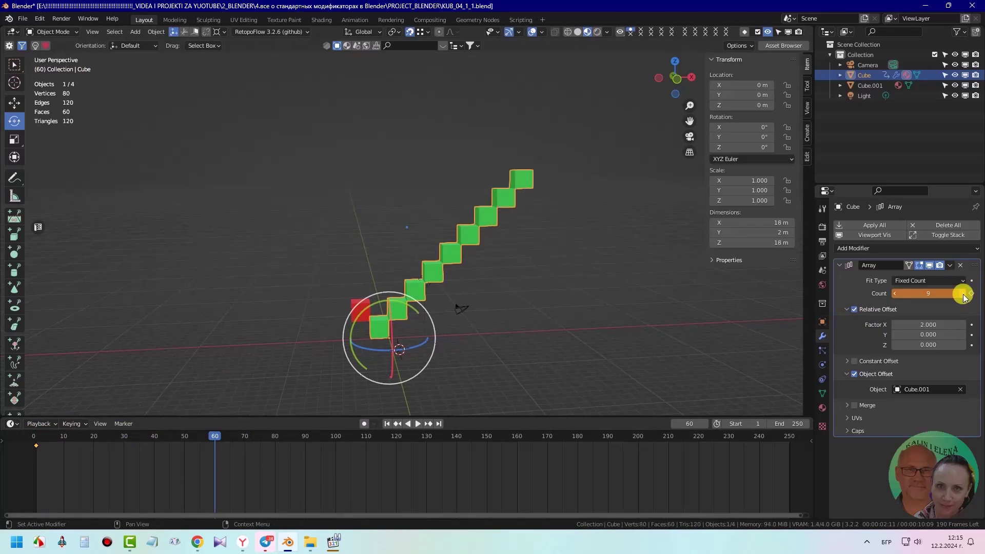
{"action": "left_click", "coordinate": [971, 293]}
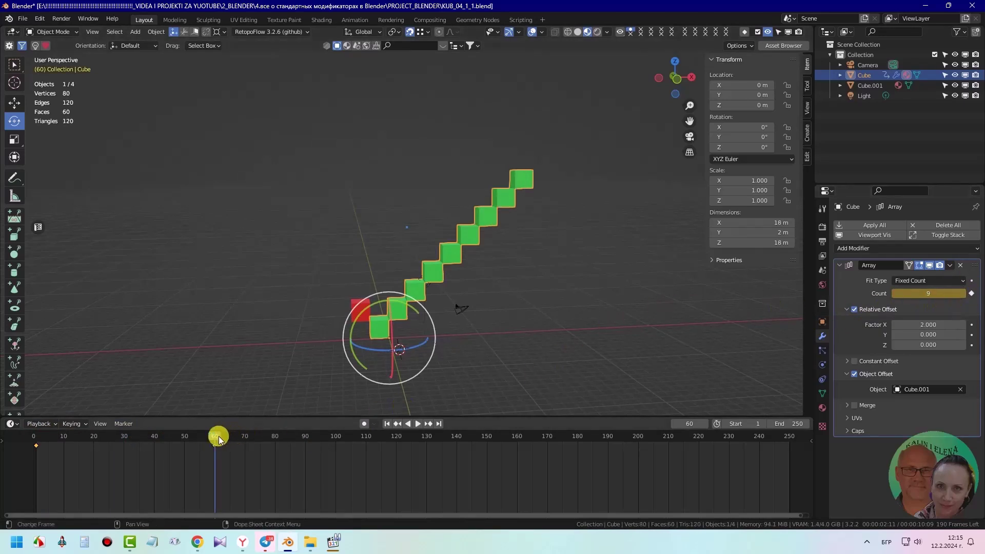
{"action": "left_click_drag", "start_coordinate": [214, 436], "coordinate": [214, 461]}
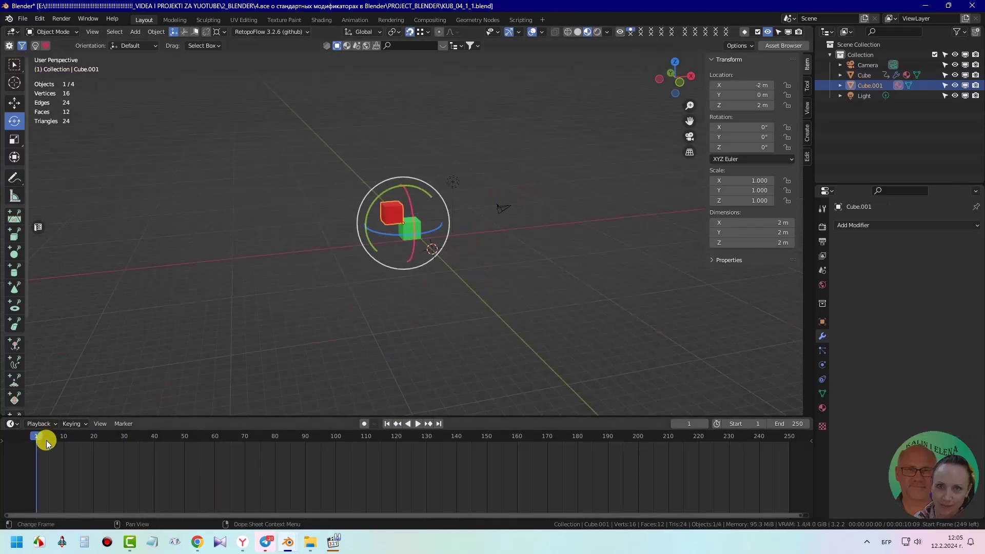
Keyframe the red cube's location, rotation, scale and custom properties at frame 0 and again at frame 60
{"action": "mouse_move", "coordinate": [45, 440]}
{"action": "left_mouse_down"}
{"action": "mouse_move", "coordinate": [33, 434]}
{"action": "mouse_move", "coordinate": [187, 444]}
{"action": "mouse_move", "coordinate": [31, 447]}
{"action": "left_mouse_up"}
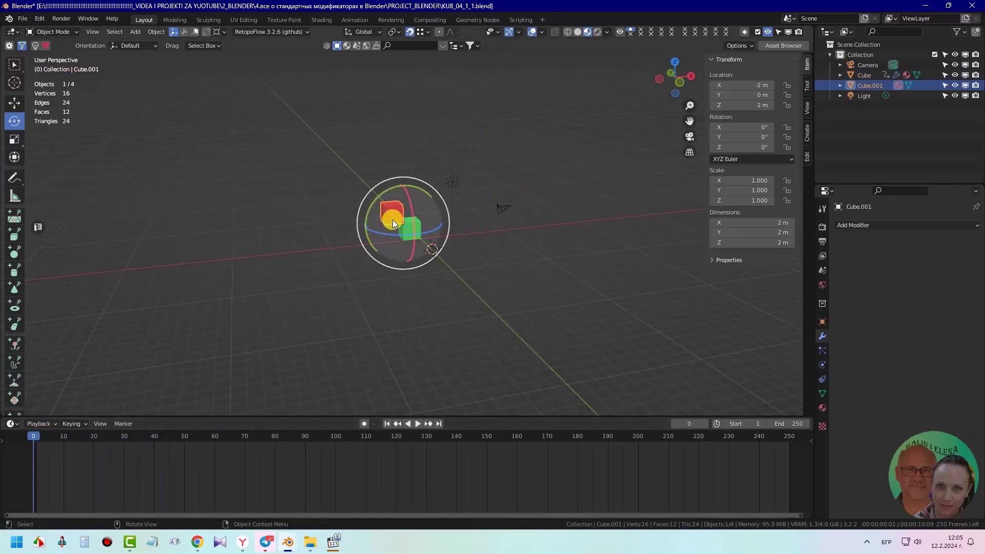
{"action": "key", "text": "i"}
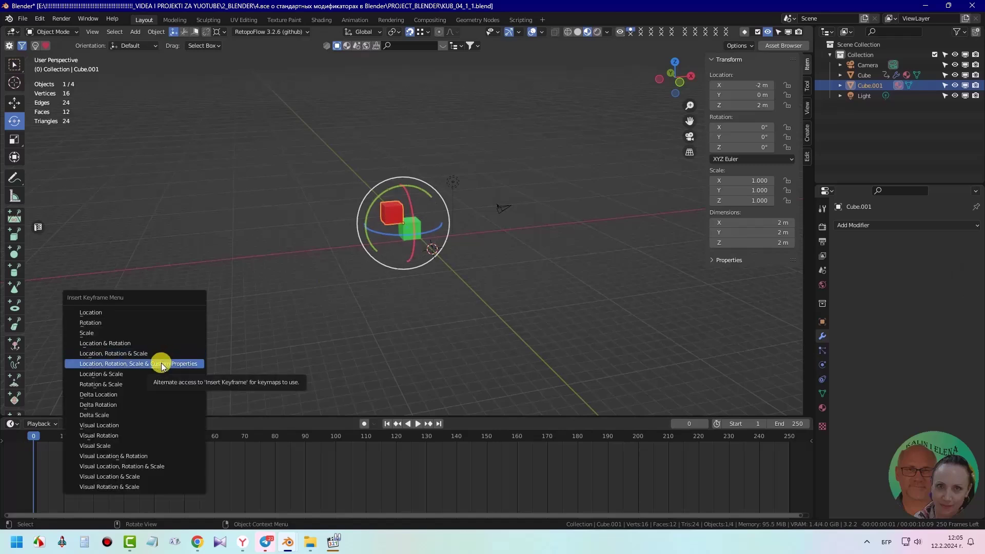
{"action": "left_click", "coordinate": [160, 363]}
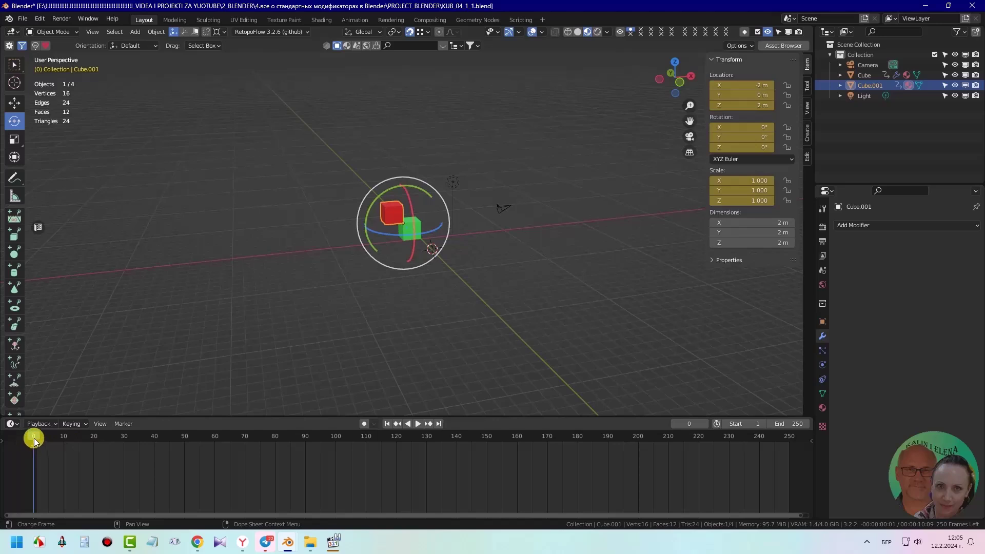
{"action": "left_click_drag", "start_coordinate": [35, 441], "coordinate": [215, 448]}
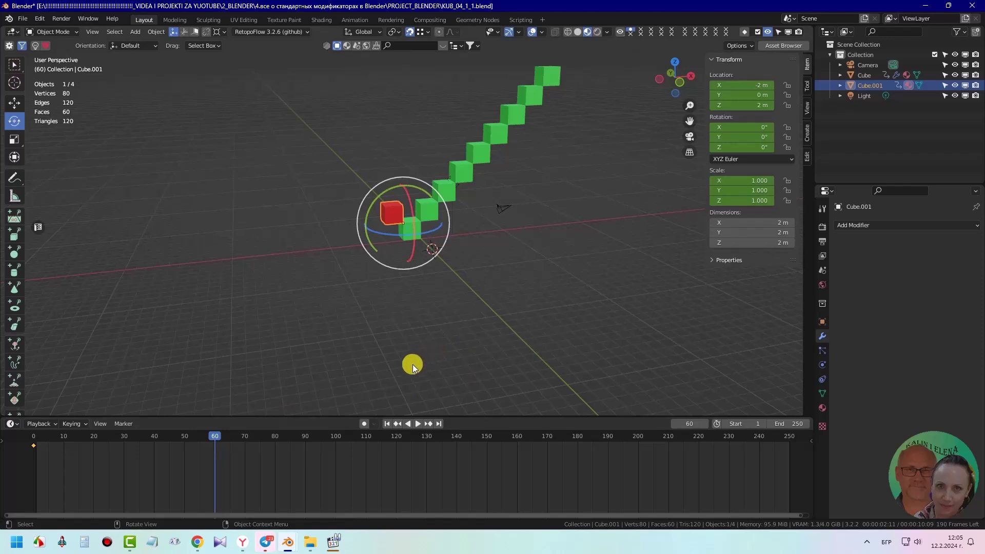
{"action": "key", "text": "i"}
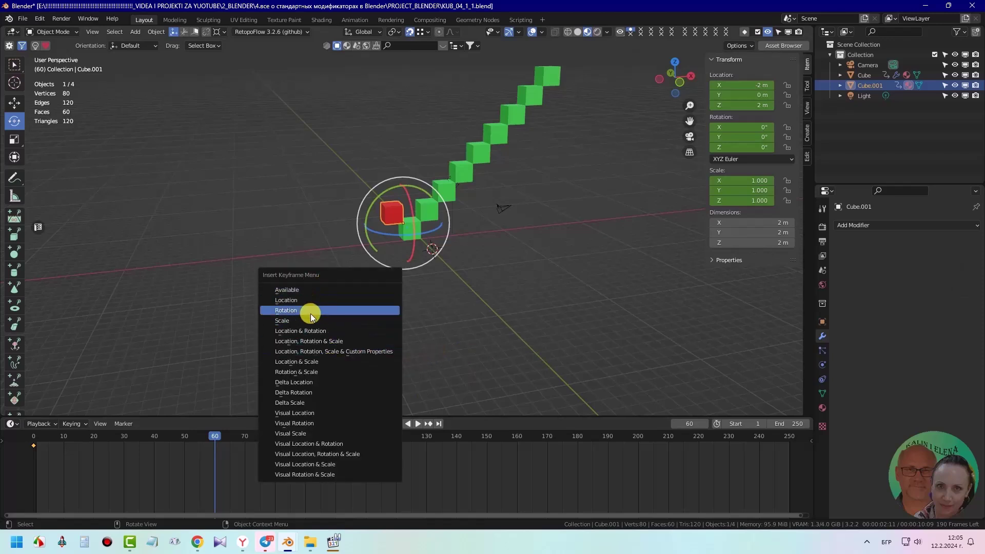
{"action": "left_click", "coordinate": [321, 352]}
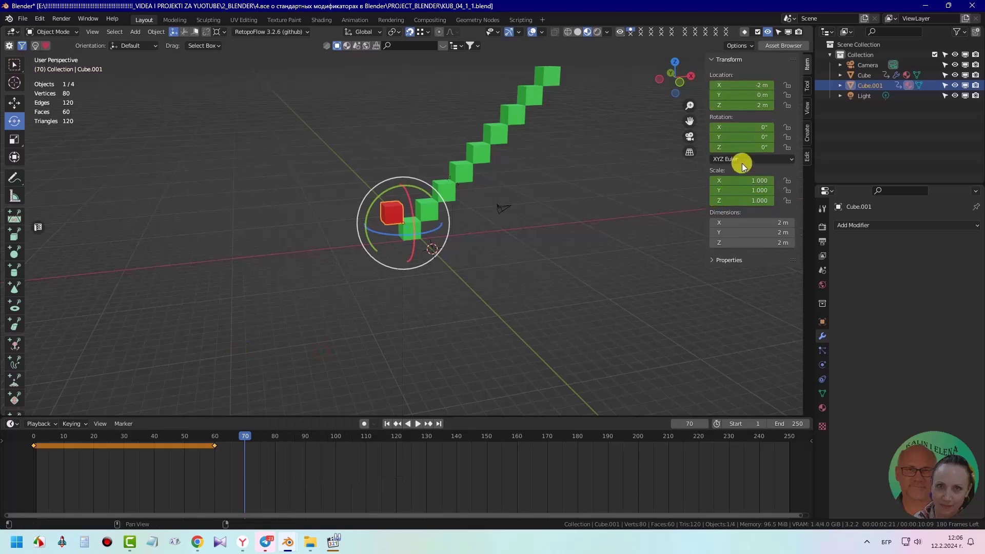
At frame 70, set the red cube's Z rotation to 22.5° and scale the cube by 0.9
{"action": "type", "text": "22"}
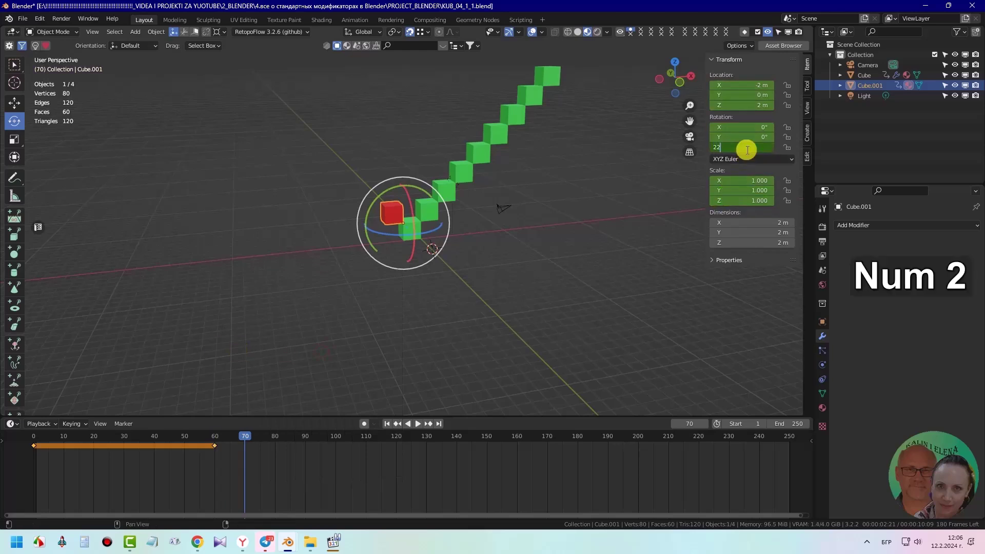
{"action": "type", "text": ".5"}
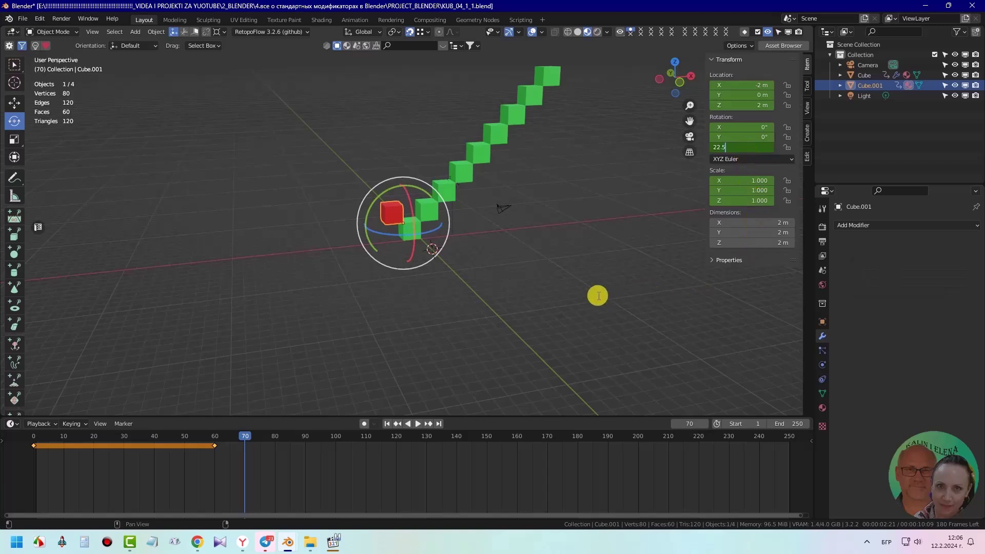
{"action": "key", "text": "Return"}
{"action": "key", "text": "s"}
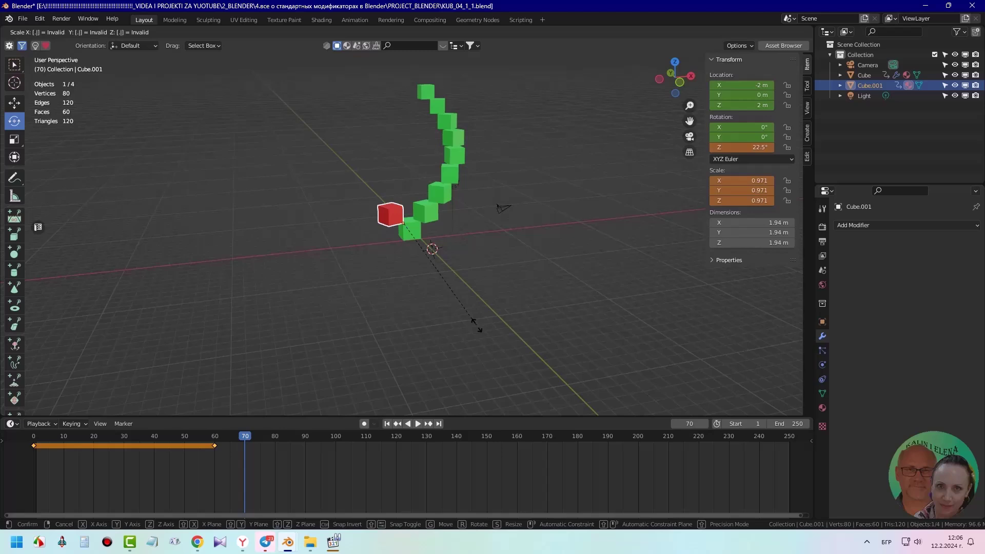
{"action": "type", "text": "9"}
{"action": "left_click", "coordinate": [476, 326]}
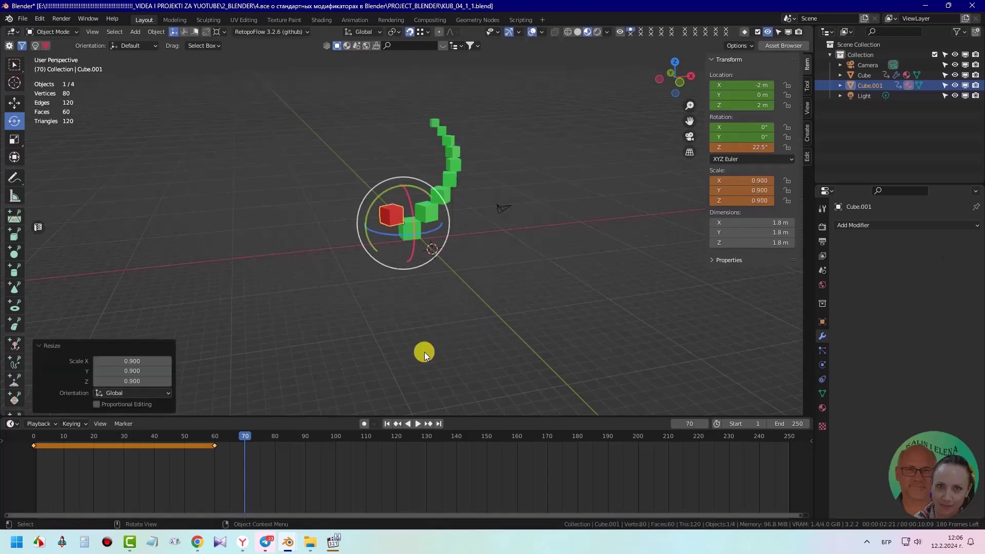
Move the red cube 1 m up along Z and keyframe its location, rotation, scale and custom properties at frame 70
{"action": "type", "text": "gz1"}
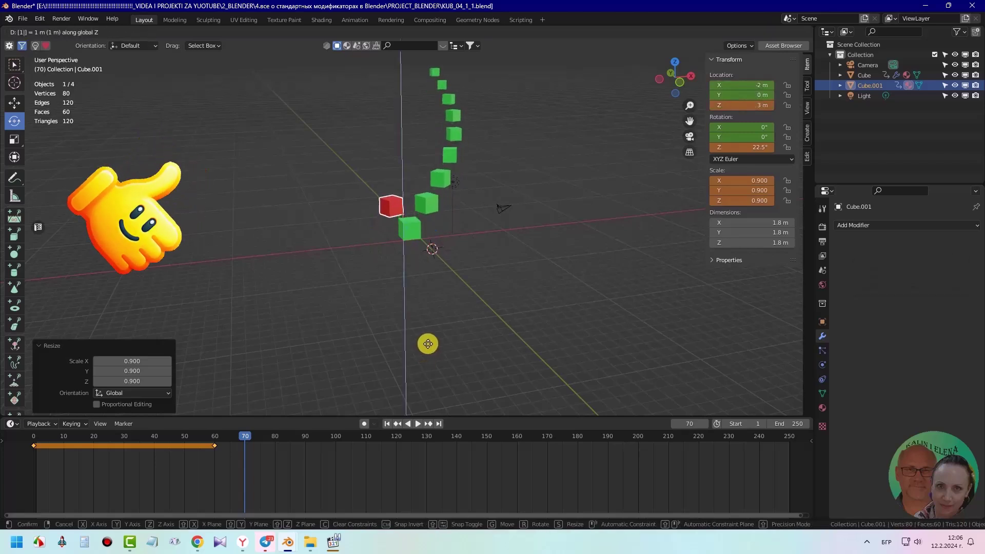
{"action": "left_click", "coordinate": [428, 343]}
{"action": "key", "text": "i"}
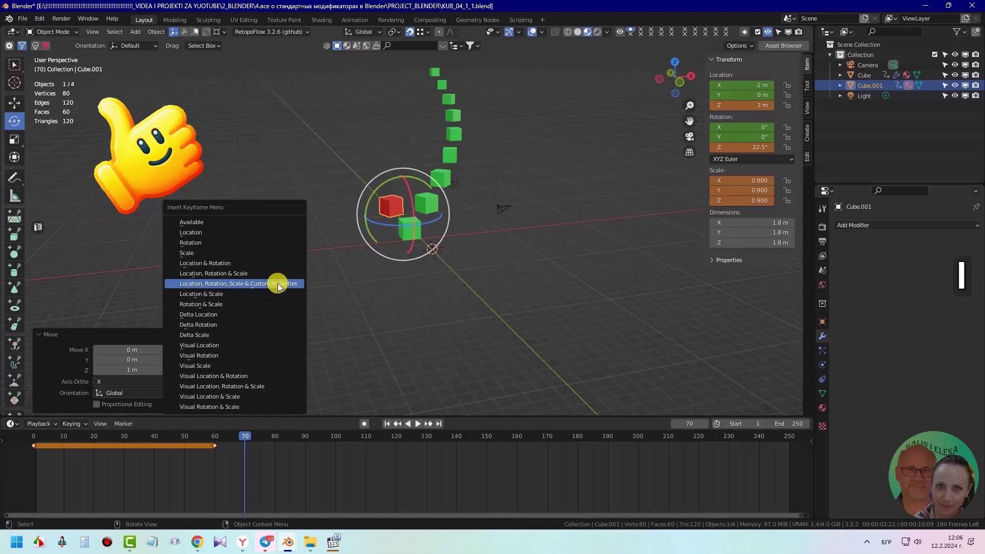
{"action": "left_click", "coordinate": [278, 285]}
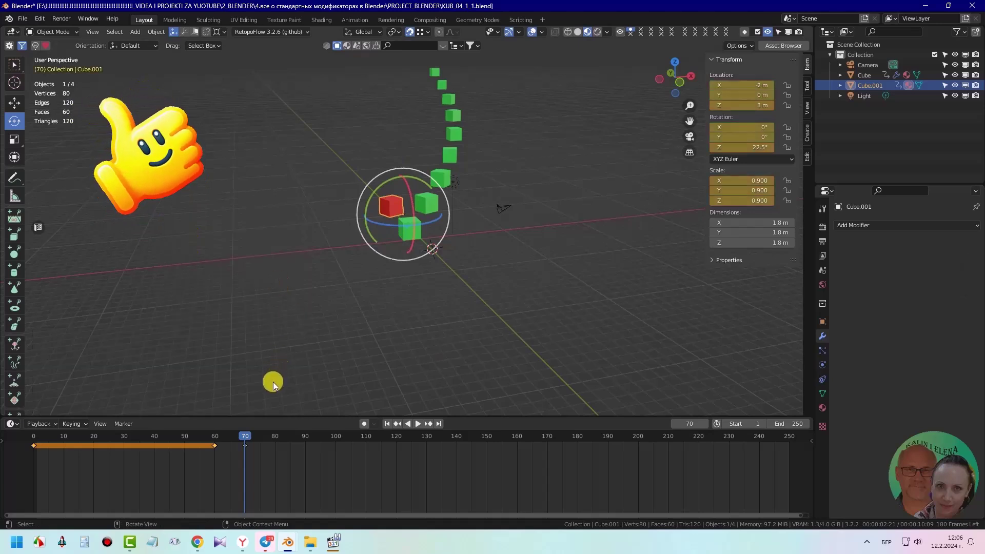
At frame 120, set the red cube's Z rotation to 45° and its Z location to 4 m
{"action": "left_click_drag", "start_coordinate": [244, 438], "coordinate": [396, 449]}
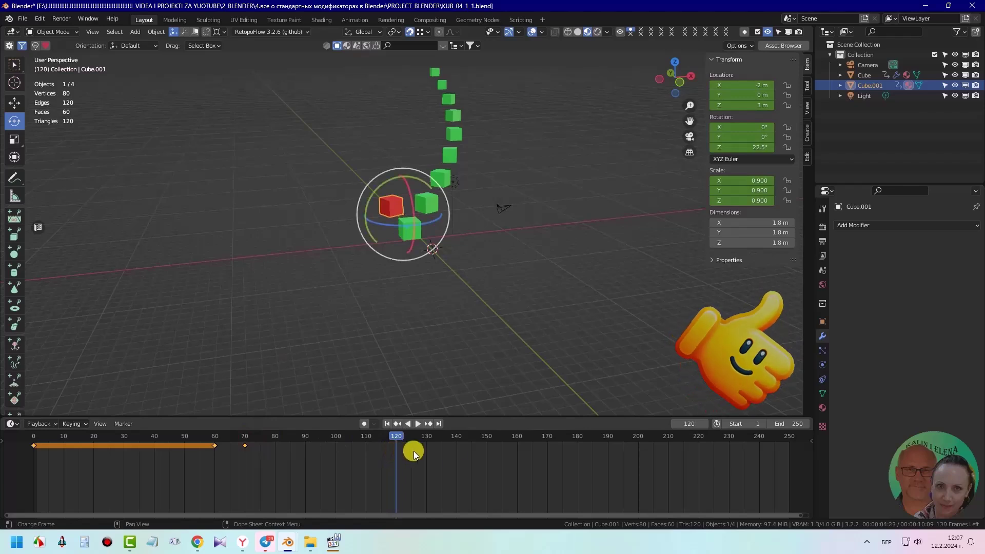
{"action": "left_click", "coordinate": [760, 149]}
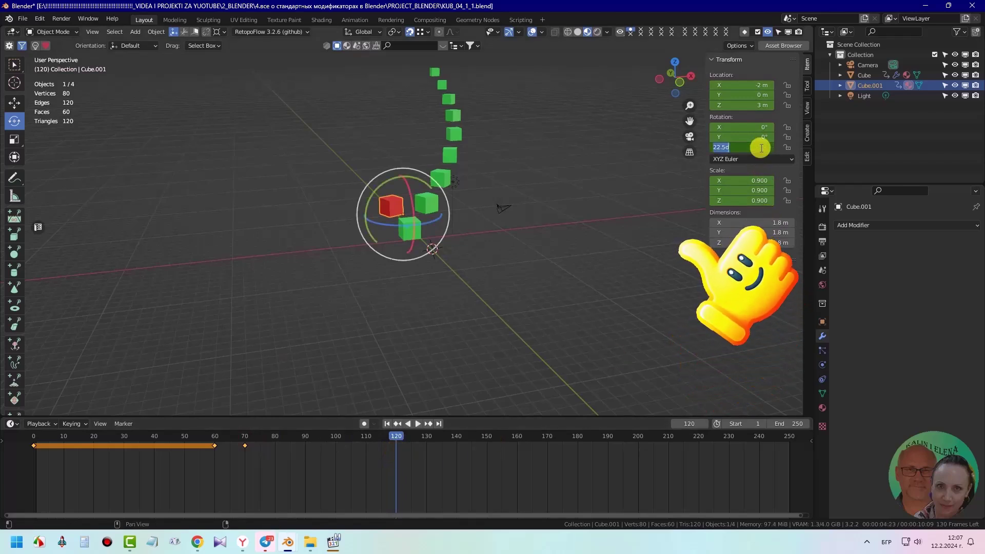
{"action": "type", "text": "45"}
{"action": "key", "text": "Return"}
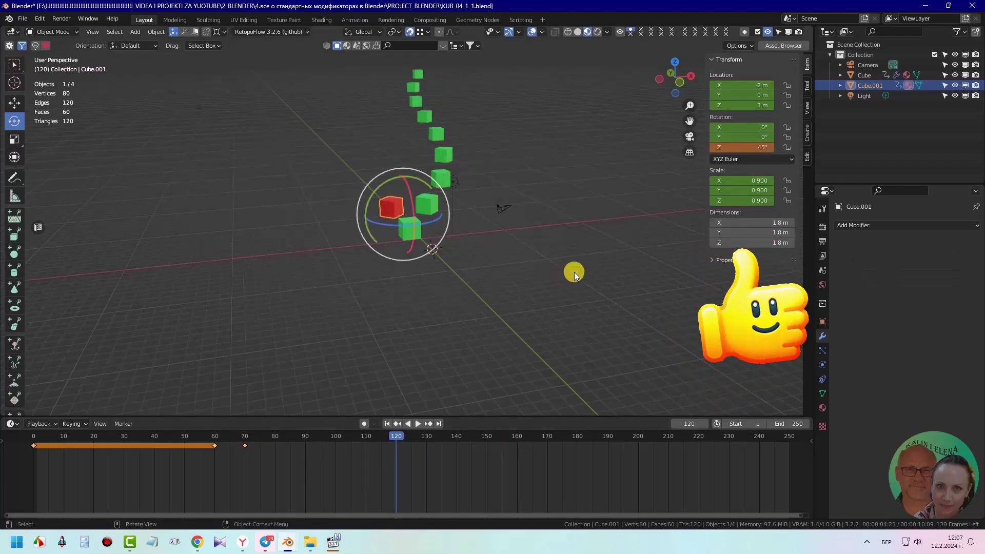
{"action": "type", "text": "4"}
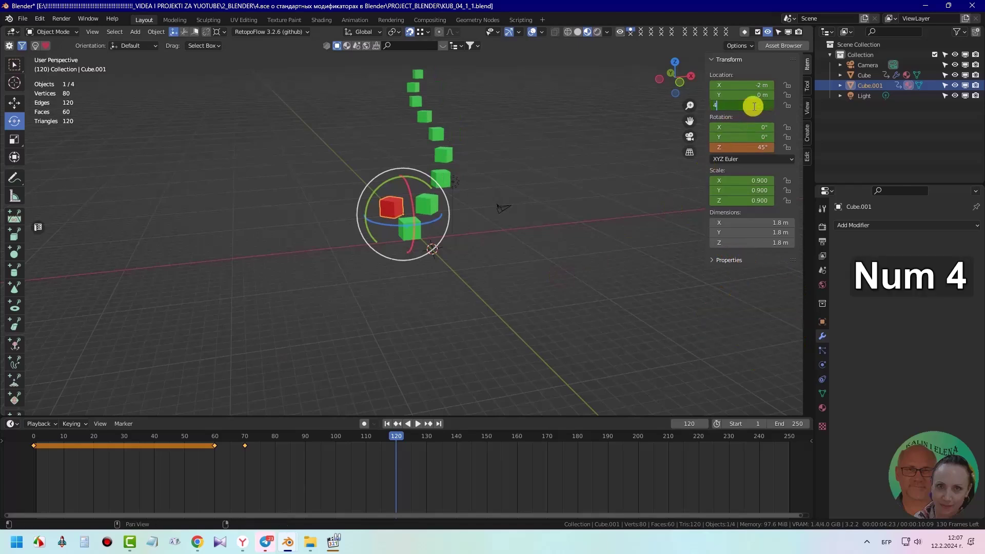
{"action": "key", "text": "Return"}
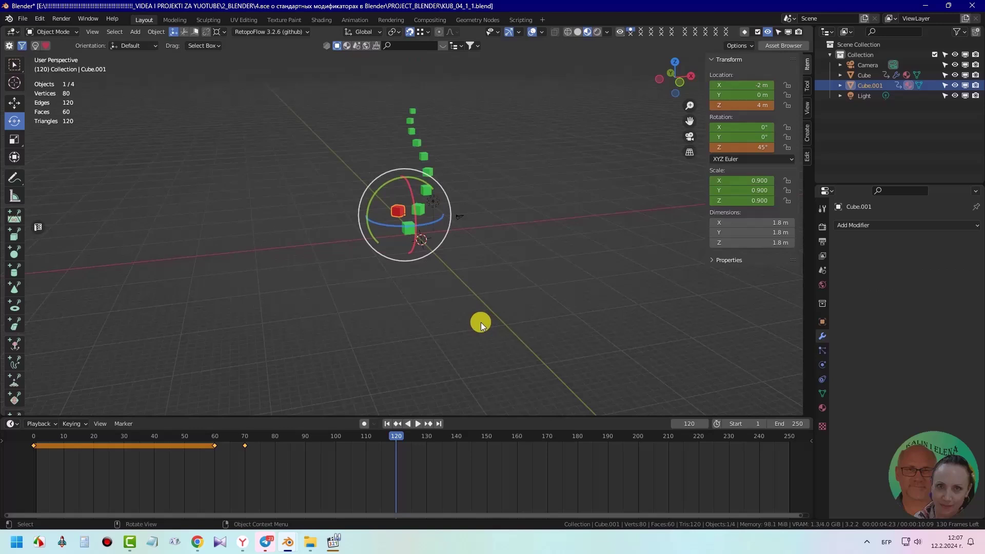
Scale the red cube by 0.9 and keyframe its location, rotation, scale and custom properties at frame 120
{"action": "type", "text": "s.9"}
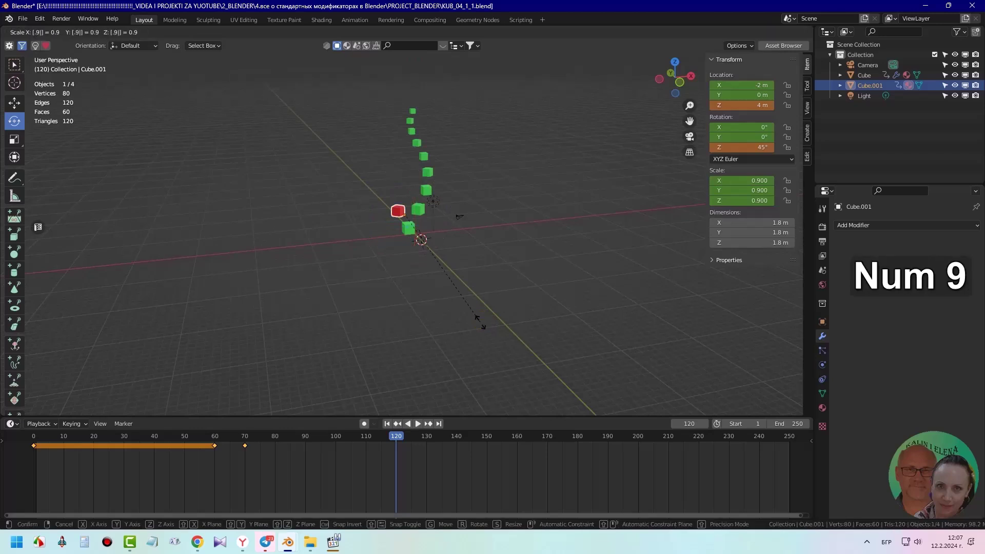
{"action": "key", "text": "Return"}
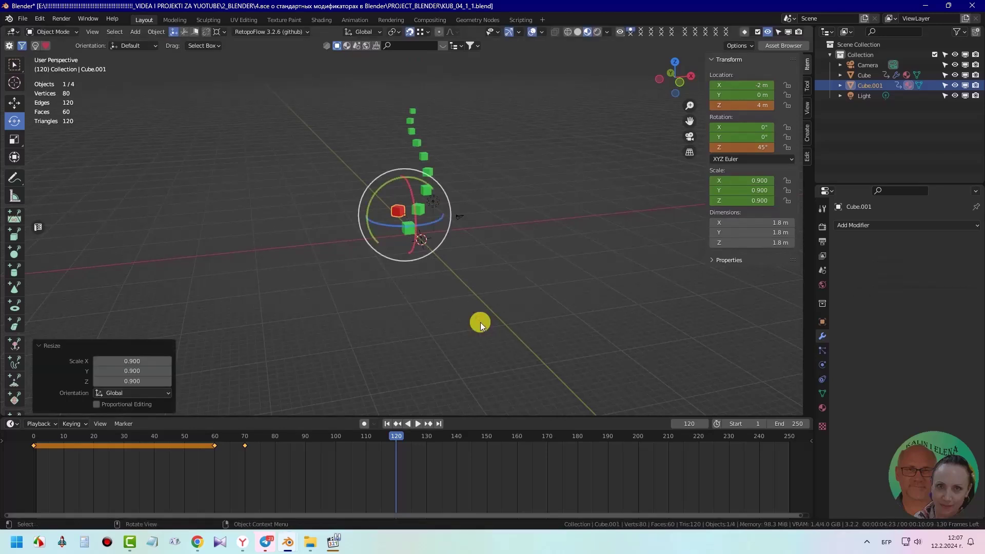
{"action": "key", "text": "i"}
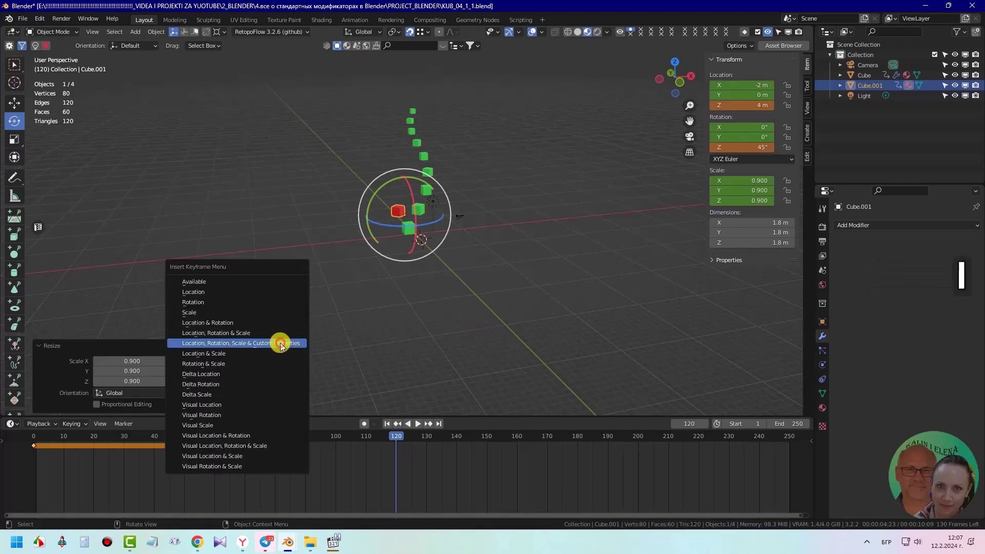
{"action": "left_click", "coordinate": [281, 343]}
{"action": "left_click_drag", "start_coordinate": [371, 437], "coordinate": [400, 435]}
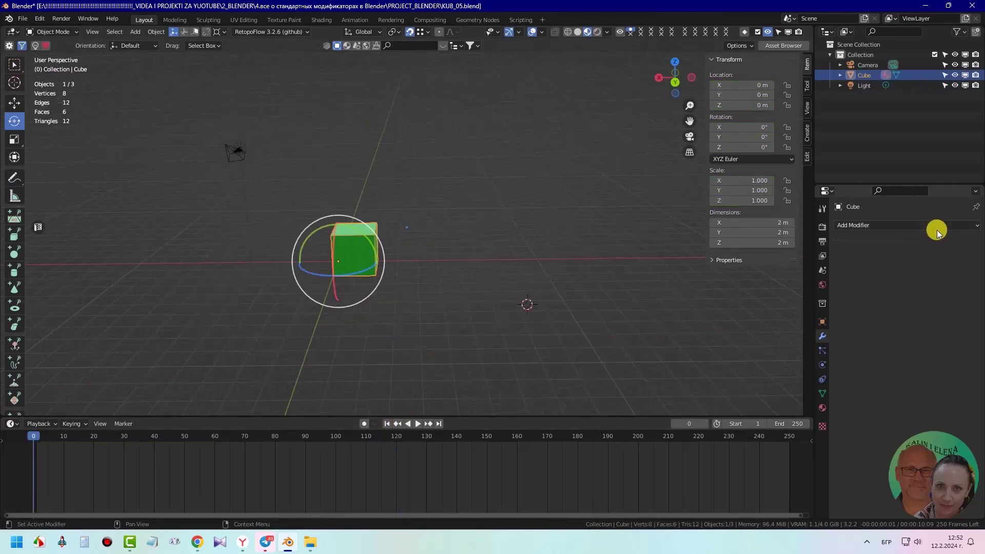
Add an Array modifier to the green cube and set its Relative Offset Factor X to -1
{"action": "left_click", "coordinate": [934, 226]}
{"action": "left_click", "coordinate": [777, 253]}
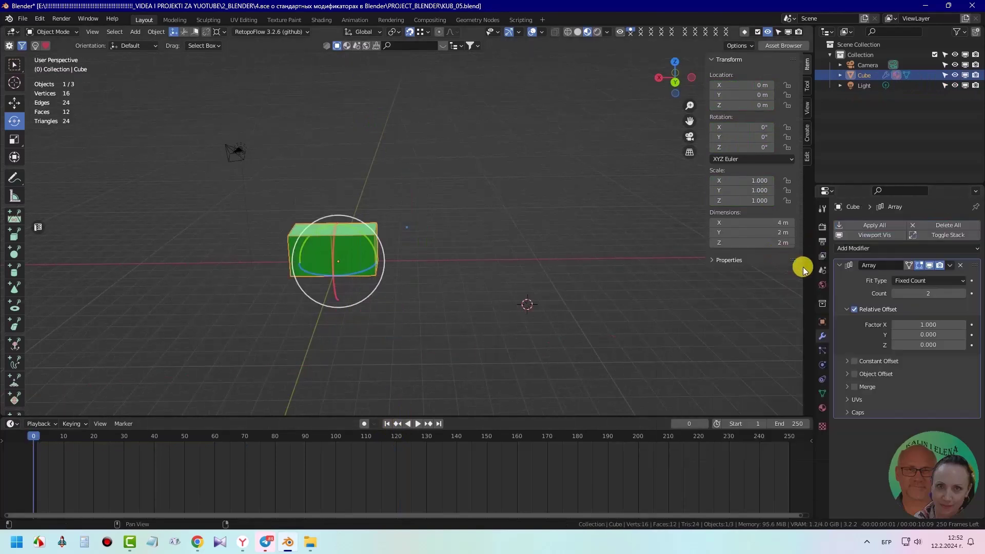
{"action": "double_click", "coordinate": [927, 326]}
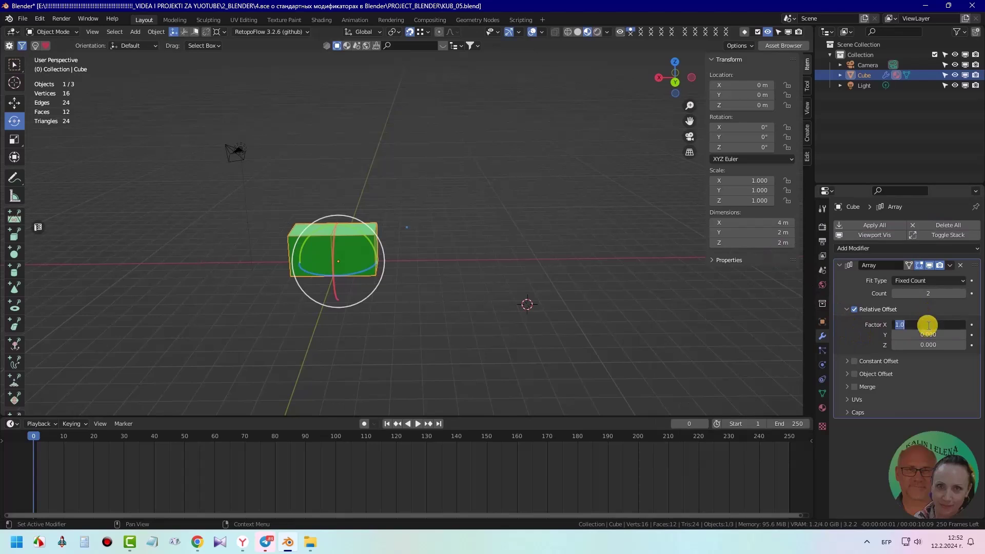
{"action": "type", "text": "-1"}
{"action": "key", "text": "Return"}
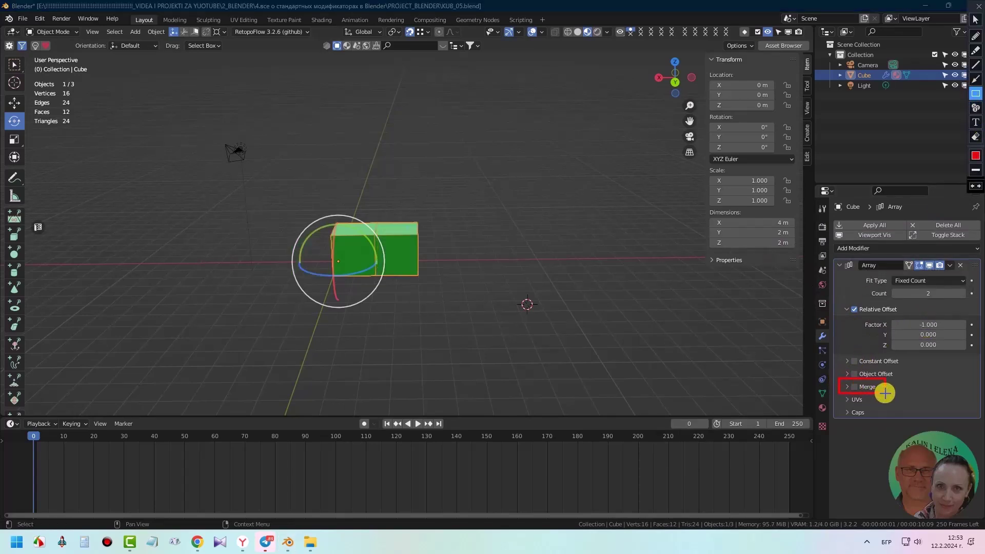
Raise the Array modifier's Count to 6 and apply the modifier to the cube
{"action": "left_click", "coordinate": [958, 293]}
{"action": "left_click", "coordinate": [958, 292]}
{"action": "left_click", "coordinate": [958, 293]}
{"action": "left_click", "coordinate": [958, 293]}
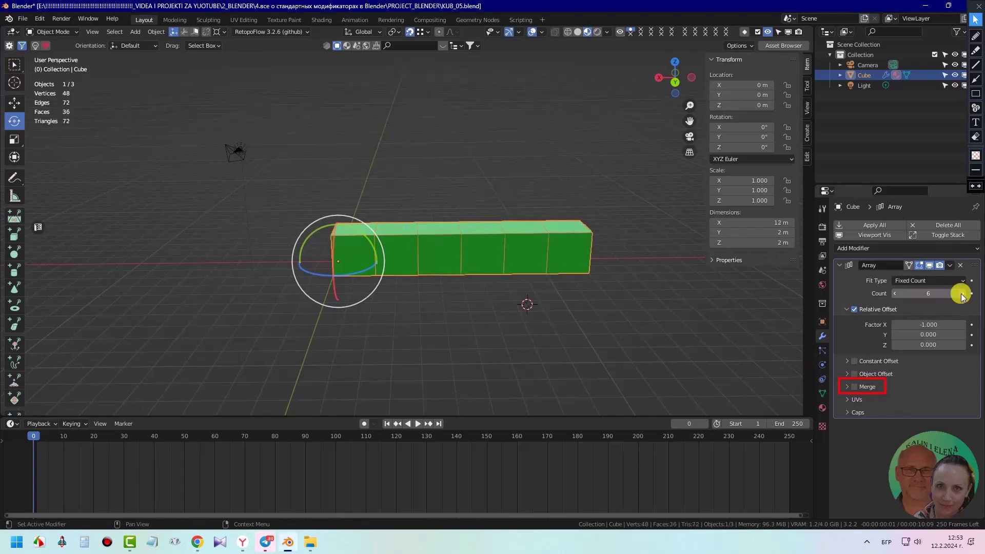
{"action": "left_click", "coordinate": [875, 226]}
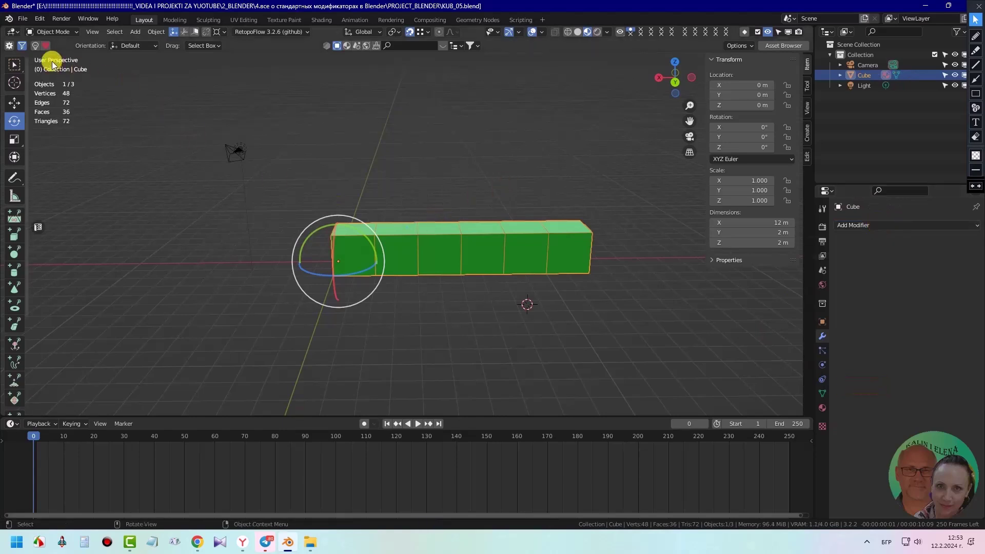
Enter Edit Mode, clear the selection, and select three adjoining end cubes of the row one by one as linked geometry
{"action": "left_click", "coordinate": [75, 32]}
{"action": "left_click", "coordinate": [67, 54]}
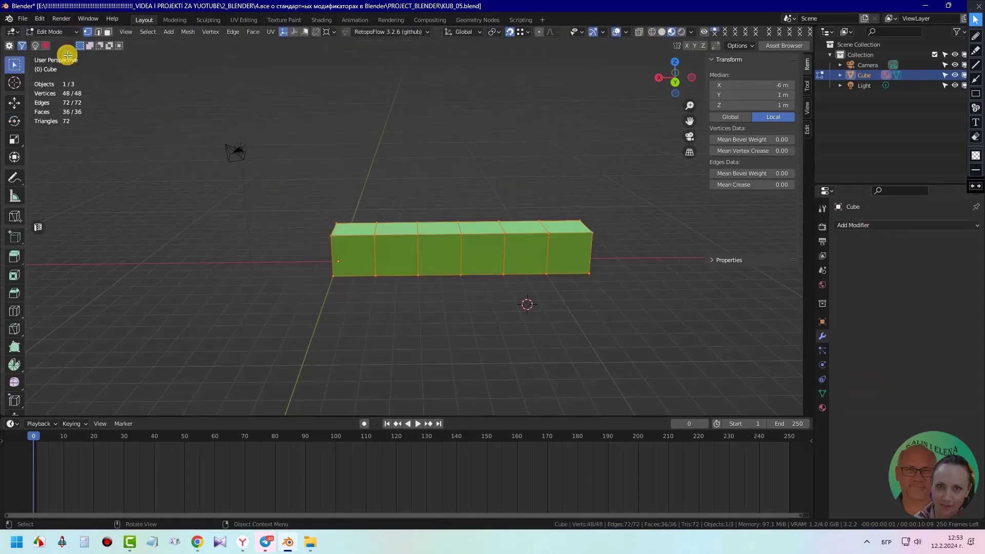
{"action": "key", "text": "alt+a"}
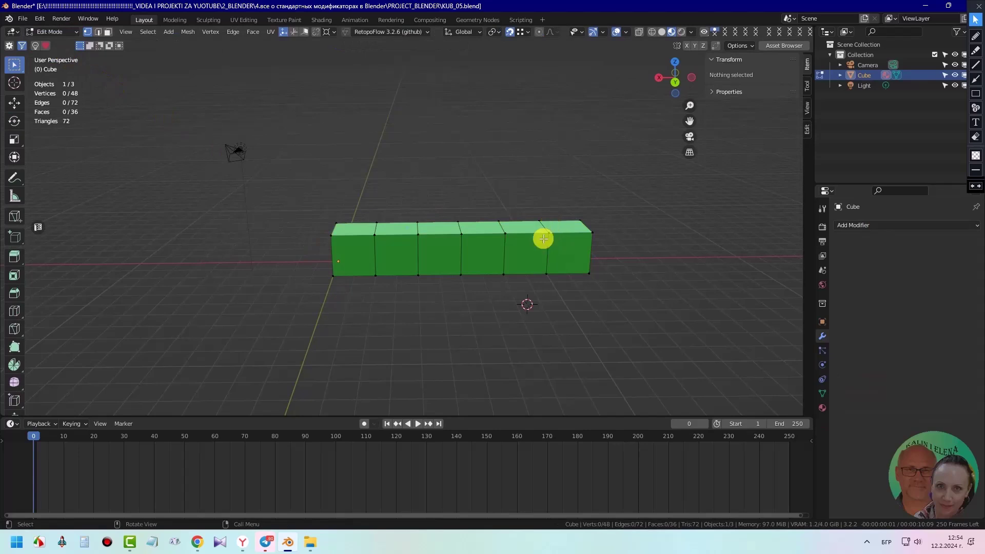
{"action": "key", "text": "l"}
{"action": "key", "text": "l"}
{"action": "key", "text": "l"}
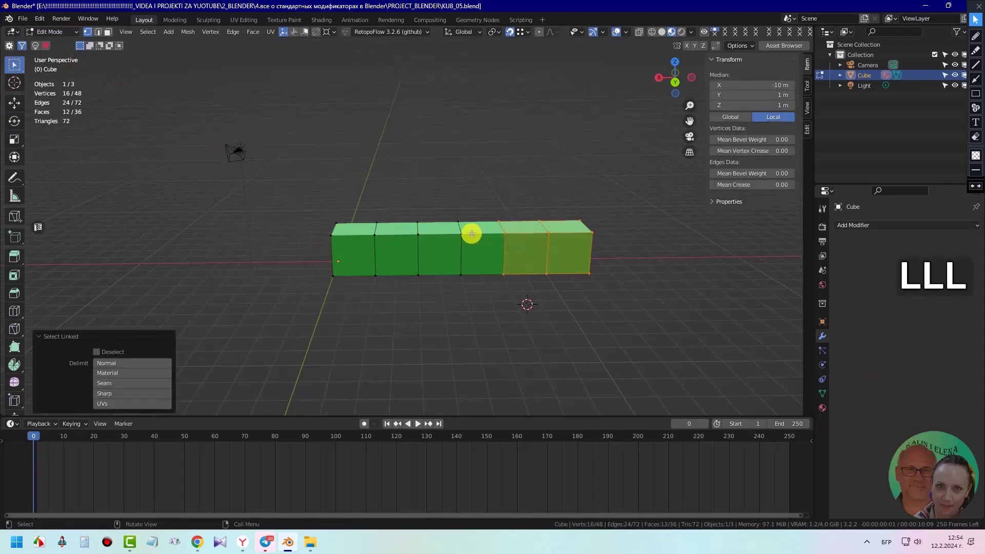
{"action": "key", "text": "l"}
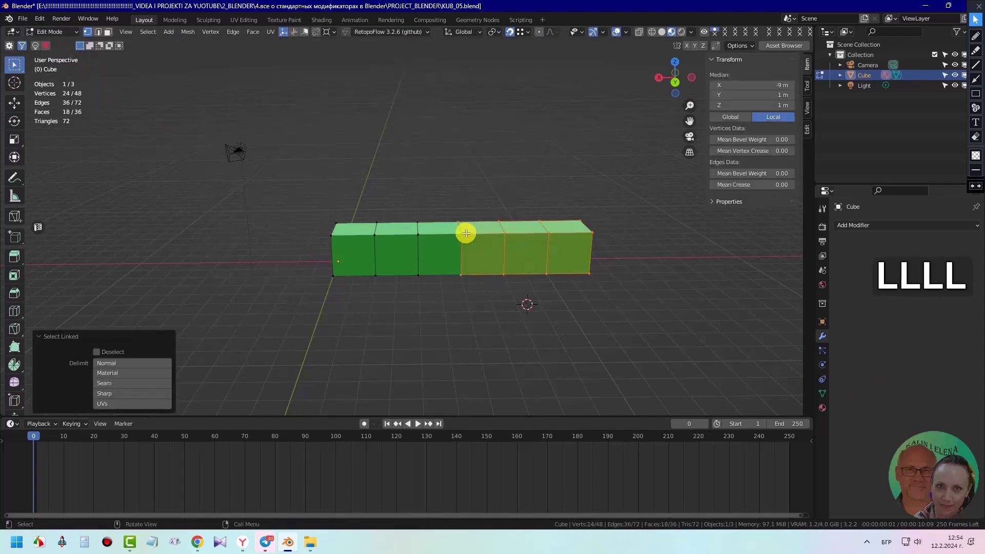
{"action": "left_click", "coordinate": [435, 158]}
Select all vertices of the cube row and merge them by distance
{"action": "left_click", "coordinate": [149, 32]}
{"action": "left_click", "coordinate": [173, 60]}
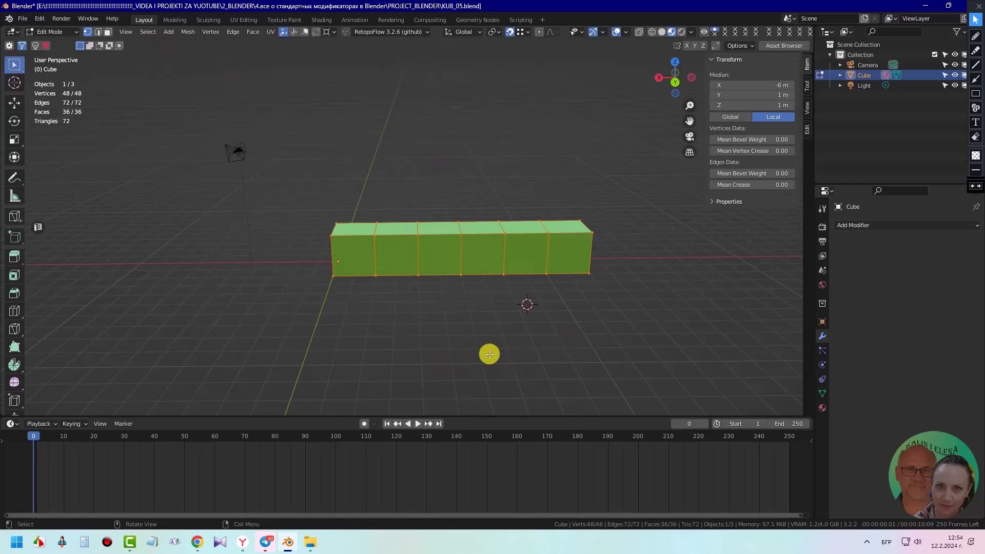
{"action": "key", "text": "m"}
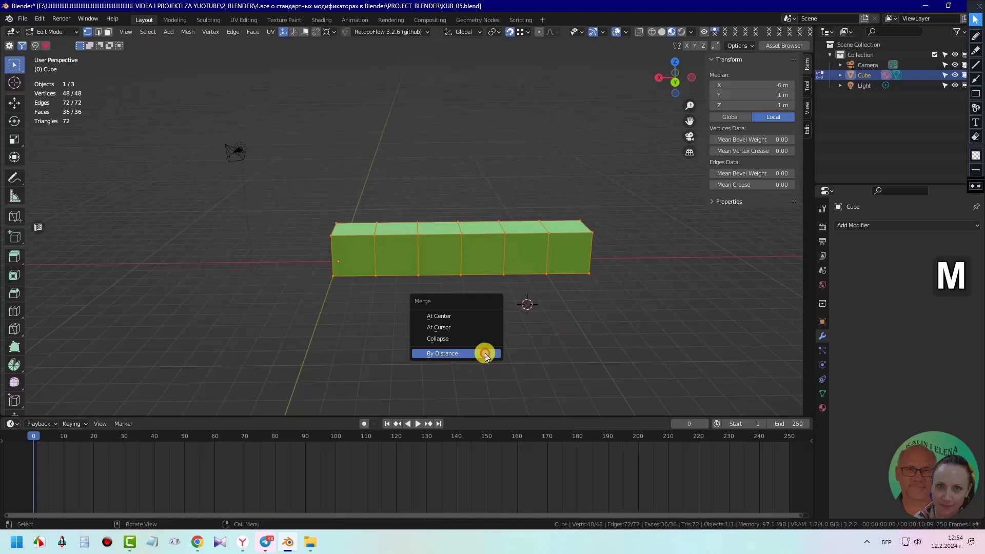
{"action": "left_click", "coordinate": [485, 353]}
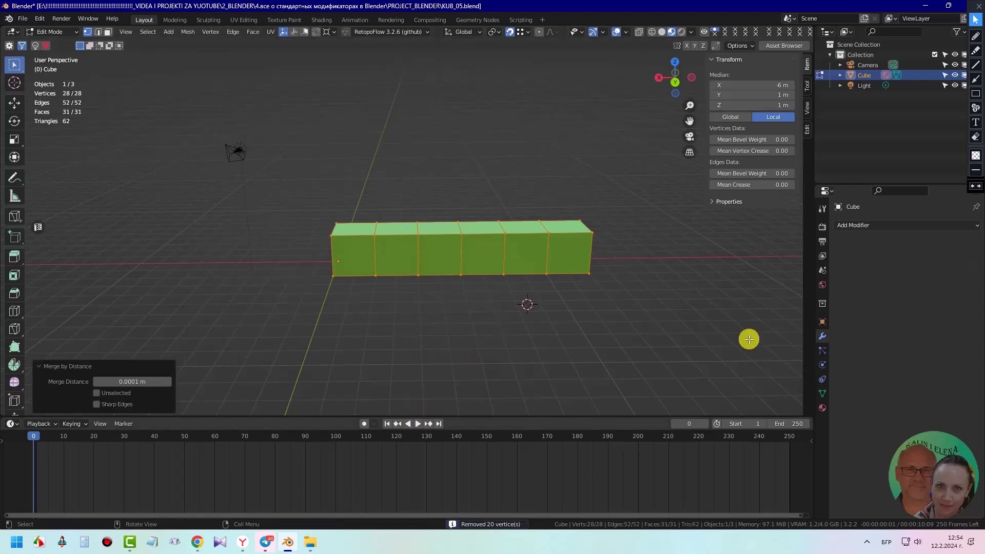
{"action": "left_click", "coordinate": [972, 98]}
{"action": "mouse_move", "coordinate": [438, 485]}
{"action": "left_mouse_down"}
{"action": "mouse_move", "coordinate": [605, 538]}
{"action": "mouse_move", "coordinate": [555, 536]}
{"action": "left_mouse_up"}
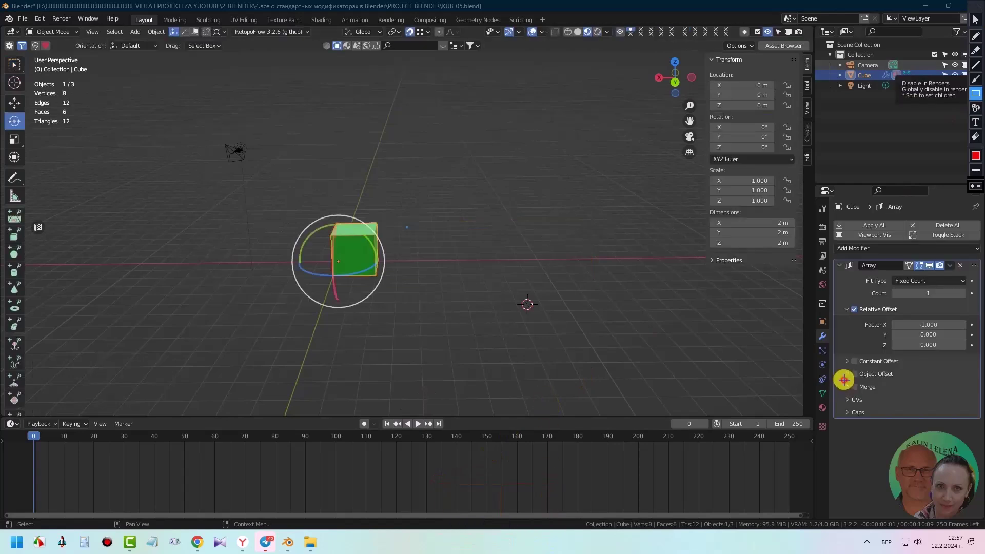
Enable Merge in the green cube's Array modifier and raise its Count to 6
{"action": "left_click_drag", "start_coordinate": [843, 380], "coordinate": [887, 395]}
{"action": "left_click", "coordinate": [975, 21]}
{"action": "left_click", "coordinate": [853, 389]}
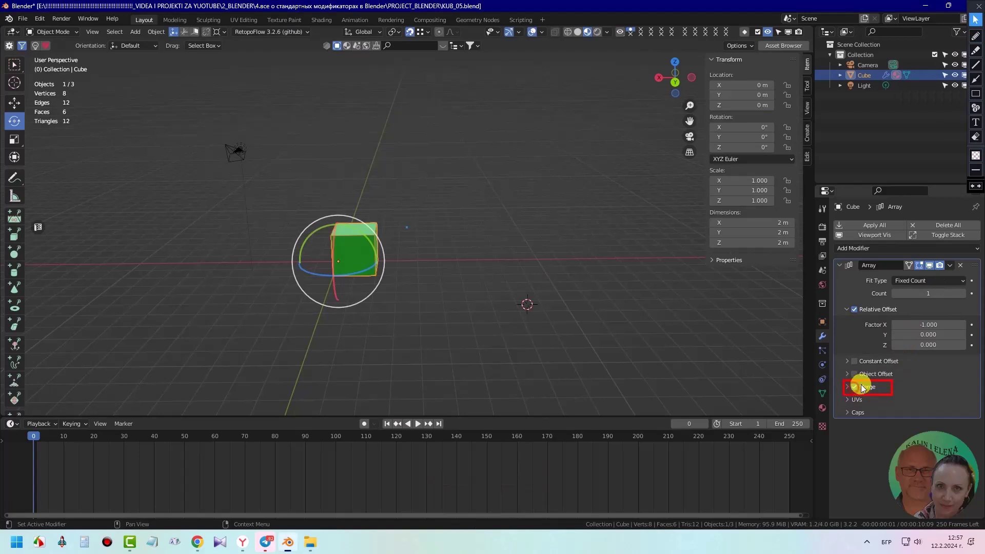
{"action": "left_click", "coordinate": [962, 294]}
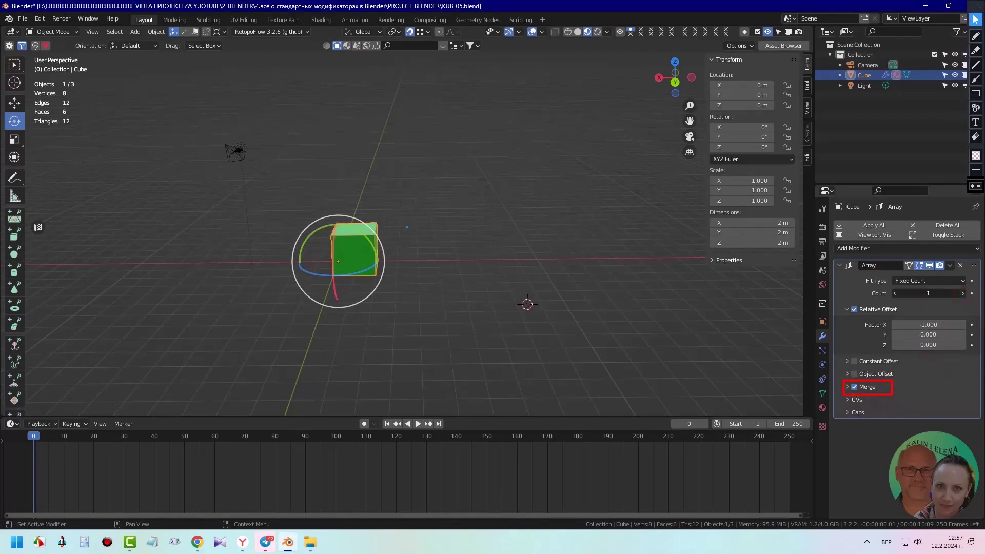
{"action": "left_click", "coordinate": [962, 294]}
{"action": "left_click", "coordinate": [962, 293]}
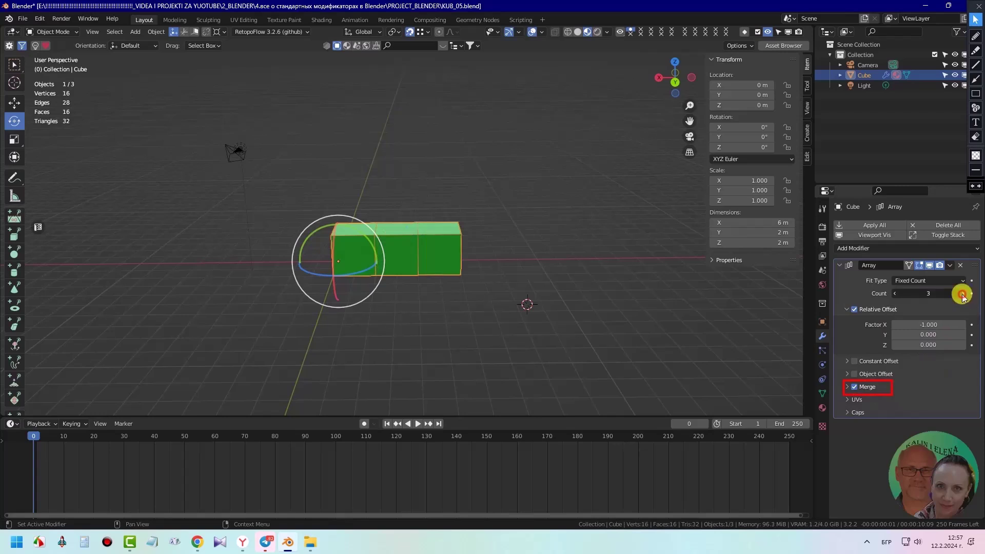
{"action": "left_click", "coordinate": [962, 293]}
{"action": "left_click", "coordinate": [962, 293]}
{"action": "left_click", "coordinate": [962, 293]}
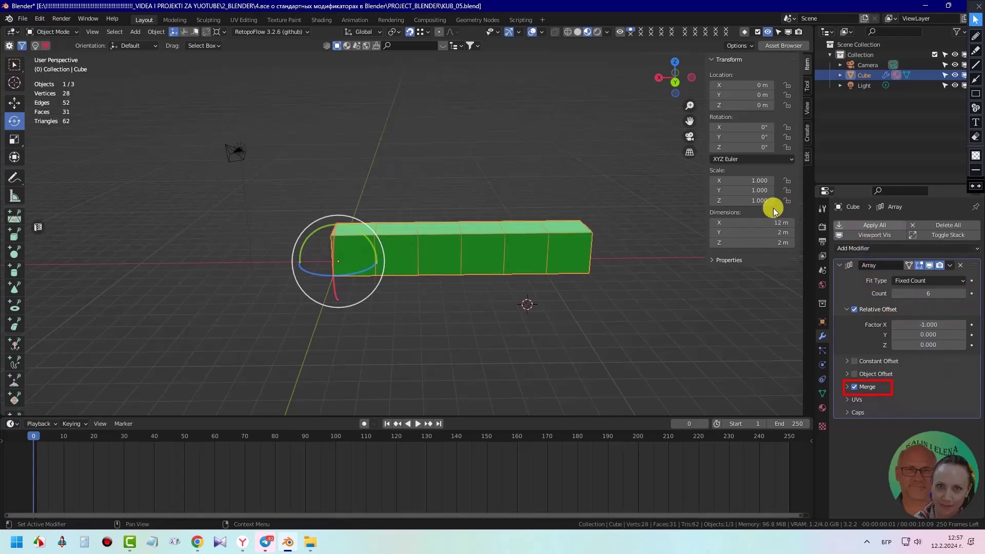
Apply the merged Array modifier and enter Edit Mode on the cube row with nothing selected
{"action": "left_click", "coordinate": [873, 226]}
{"action": "left_click", "coordinate": [59, 31]}
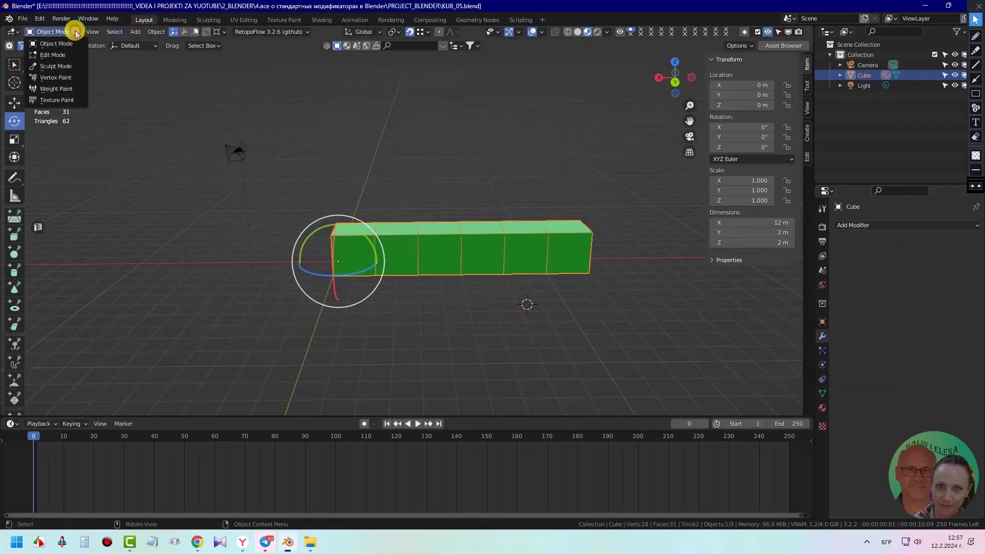
{"action": "left_click", "coordinate": [48, 45]}
{"action": "left_click", "coordinate": [398, 320]}
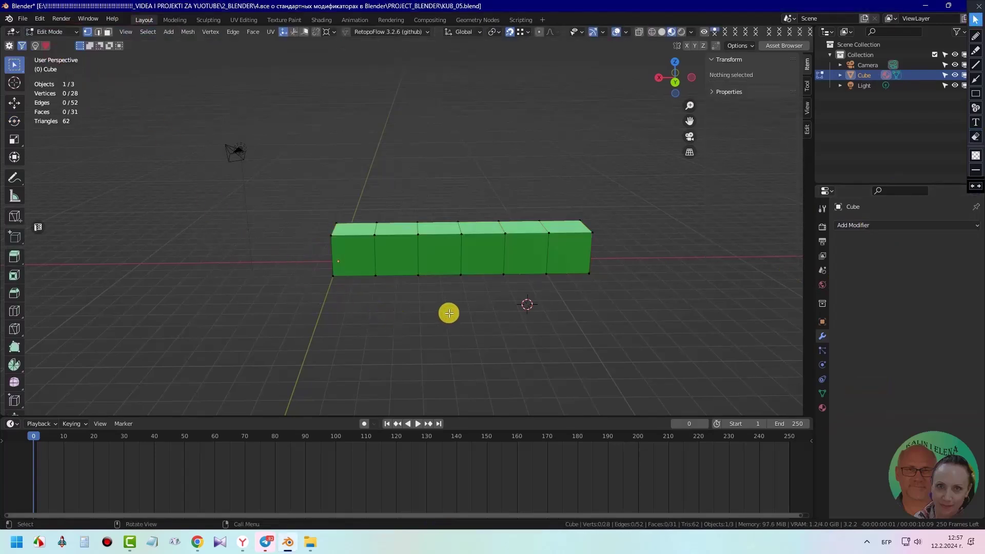
Select the whole cube row as linked geometry and merge its vertices by distance
{"action": "key", "text": "l"}
{"action": "key", "text": "m"}
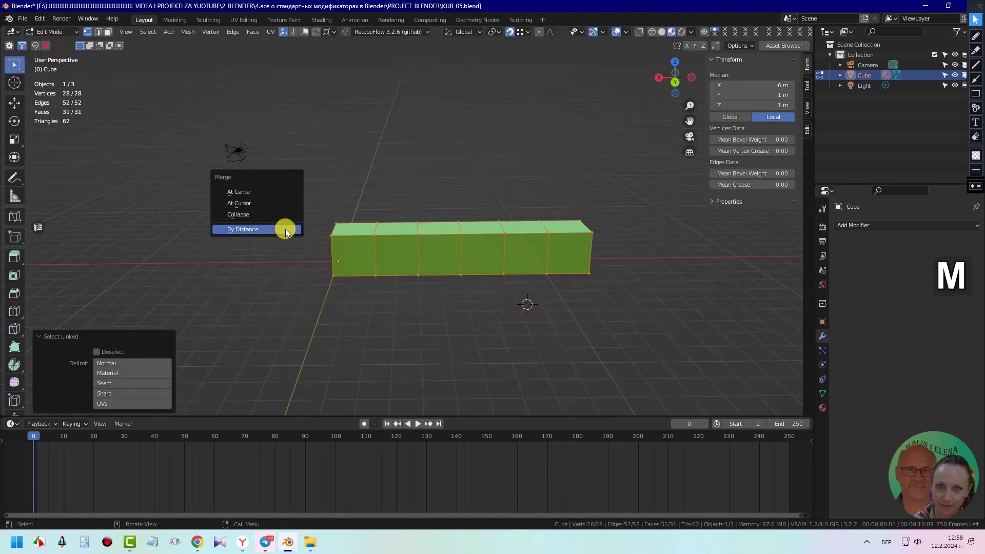
{"action": "left_click", "coordinate": [286, 231]}
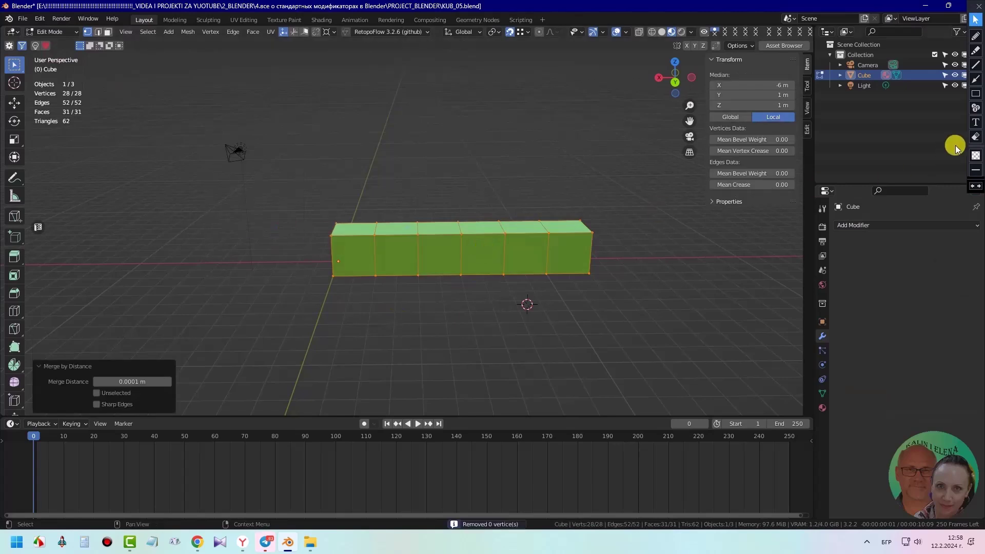
{"action": "left_click", "coordinate": [976, 94]}
{"action": "mouse_move", "coordinate": [432, 488]}
{"action": "left_mouse_down"}
{"action": "mouse_move", "coordinate": [463, 536]}
{"action": "mouse_move", "coordinate": [532, 532]}
{"action": "left_mouse_up"}
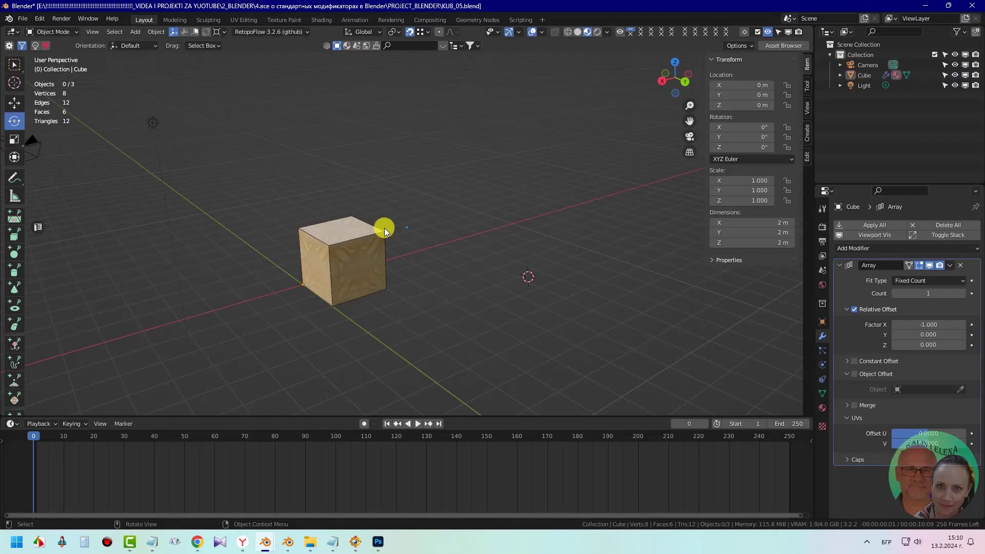
Examine the textured cube's UV layout over Cube_02_Mat.png and its material in the UV Editing and Shading workspaces
{"action": "scroll", "coordinate": [382, 226], "scroll_direction": "up", "scroll_amount": 4}
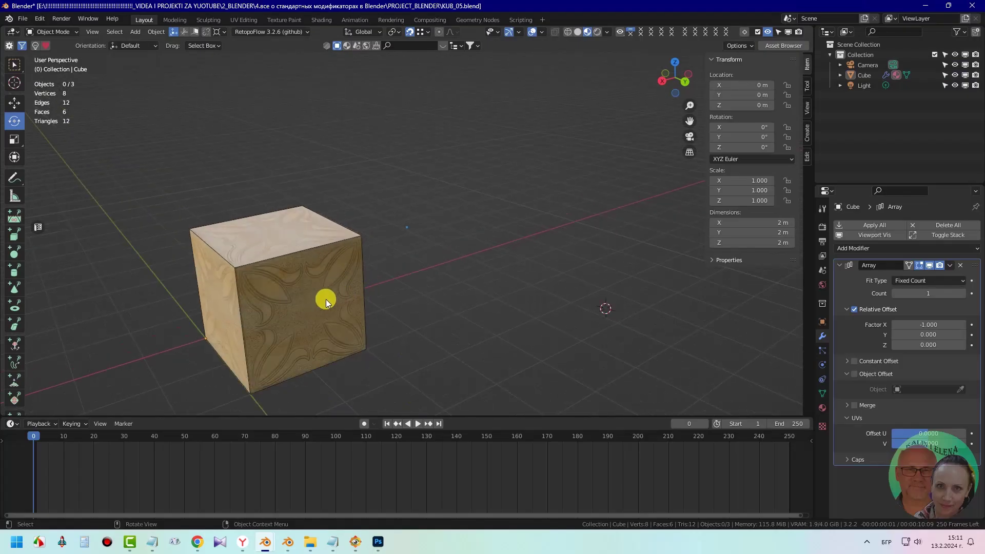
{"action": "left_click", "coordinate": [245, 19]}
{"action": "scroll", "coordinate": [336, 267], "scroll_direction": "down", "scroll_amount": 6}
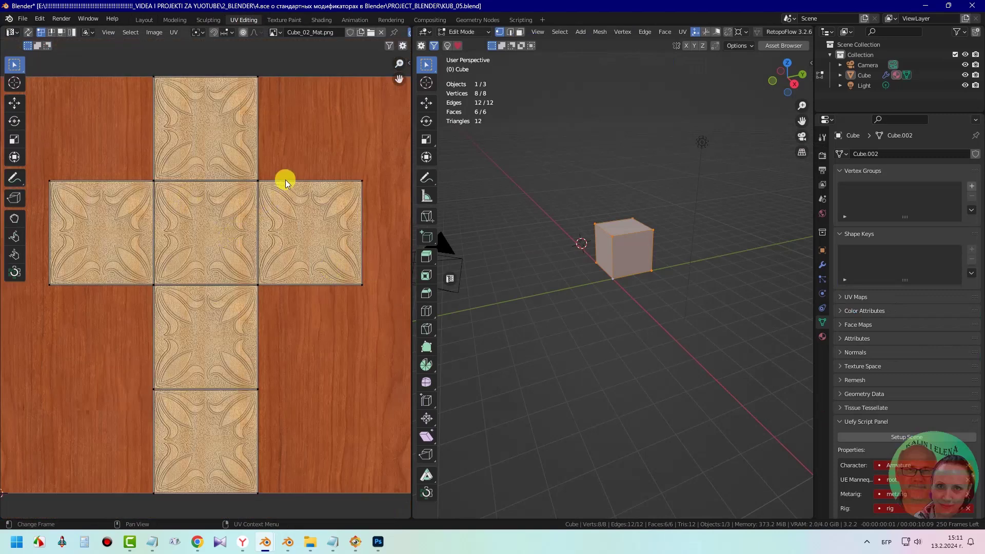
{"action": "left_click", "coordinate": [322, 19]}
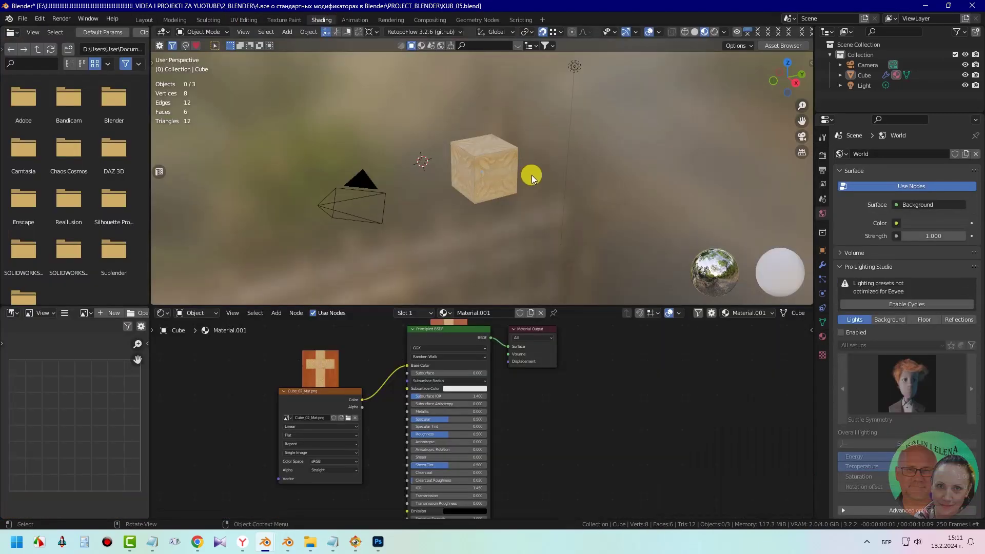
{"action": "scroll", "coordinate": [508, 171], "scroll_direction": "up", "scroll_amount": 7}
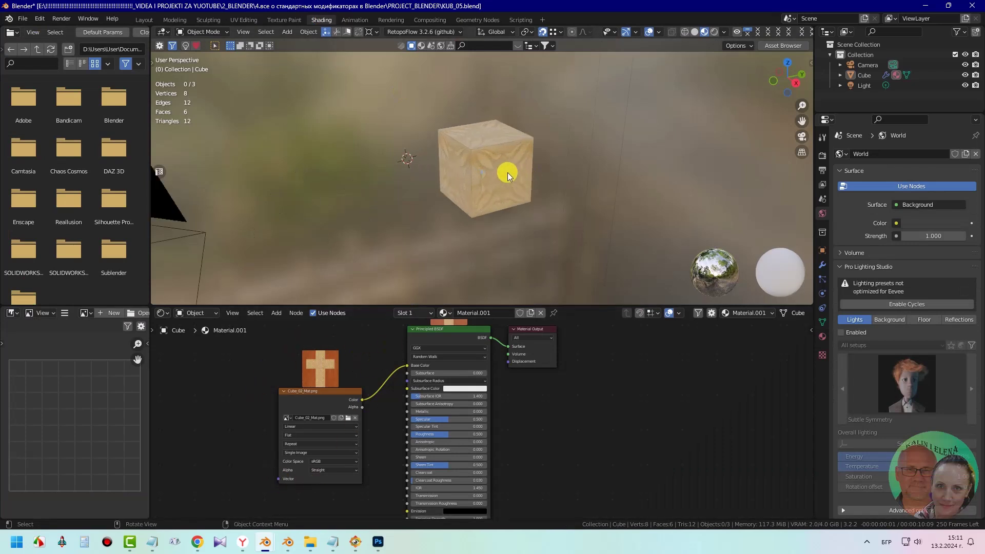
{"action": "mouse_move", "coordinate": [500, 205]}
{"action": "middle_mouse_down"}
{"action": "mouse_move", "coordinate": [463, 195]}
{"action": "mouse_move", "coordinate": [492, 190]}
{"action": "middle_mouse_up"}
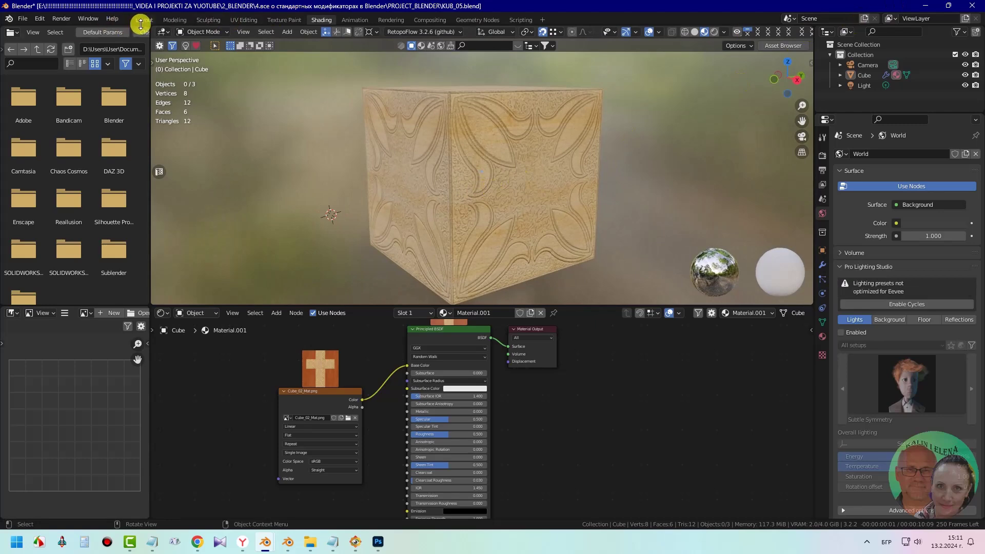
{"action": "left_click", "coordinate": [144, 20]}
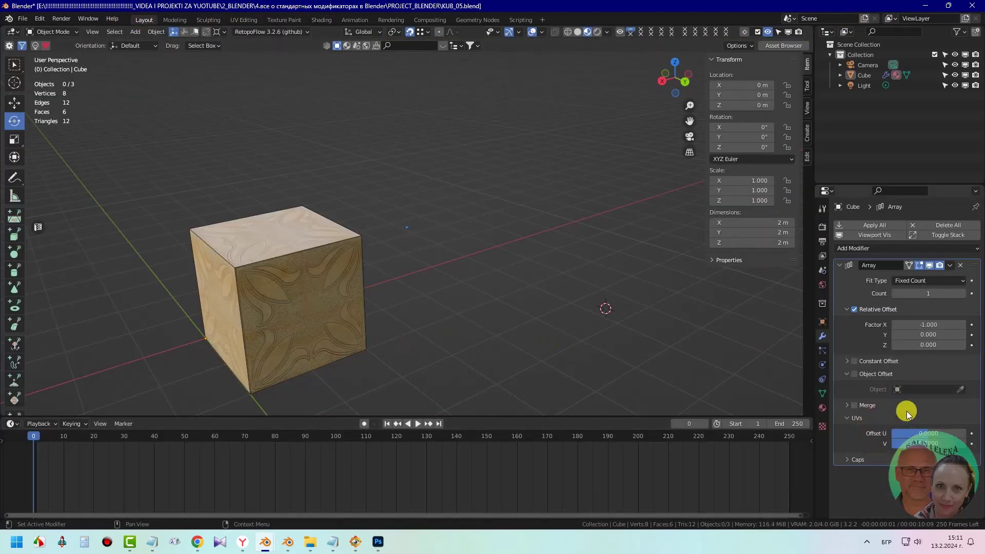
Set the UV Offset U and V of the textured cube's Array modifier to 0.5
{"action": "left_click", "coordinate": [928, 437]}
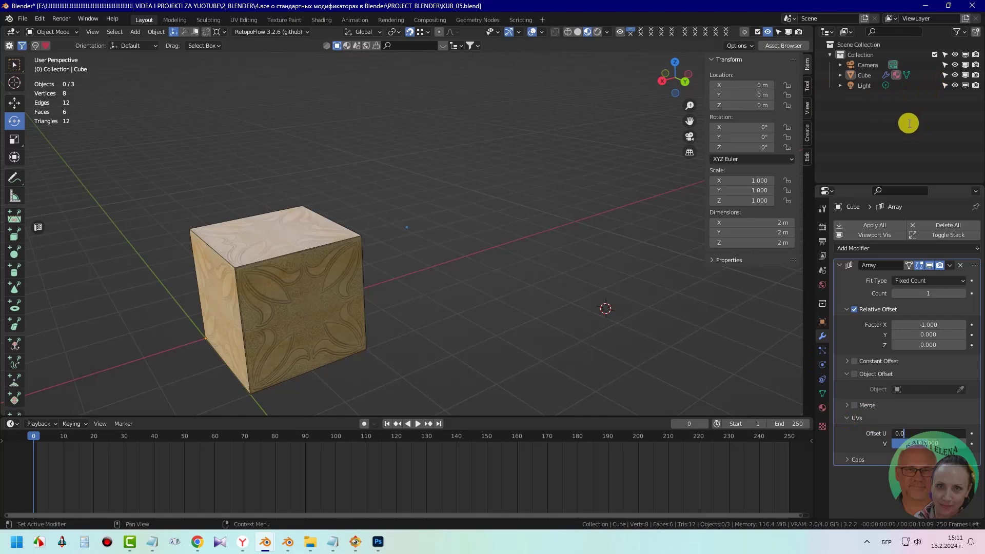
{"action": "key", "text": "ctrl+alt+d"}
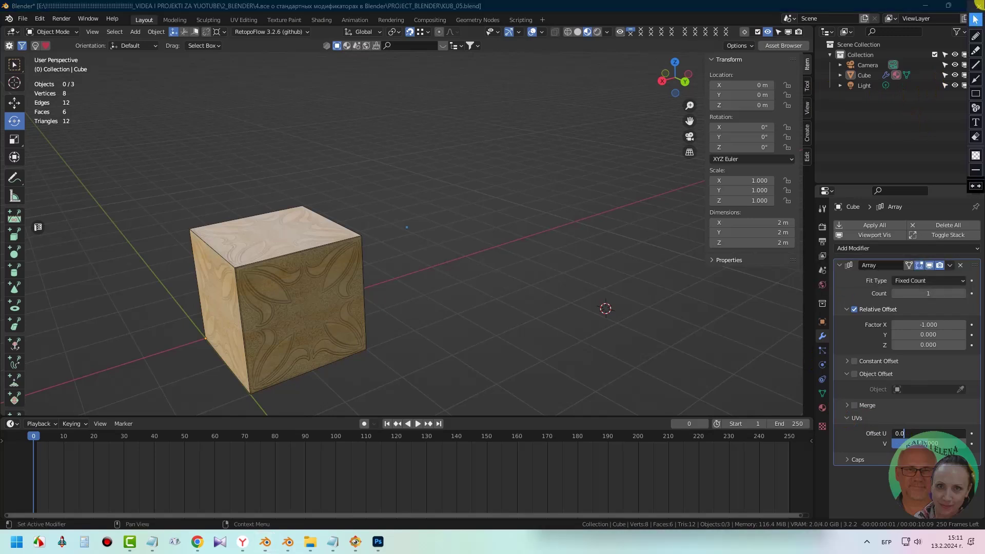
{"action": "left_click", "coordinate": [975, 92]}
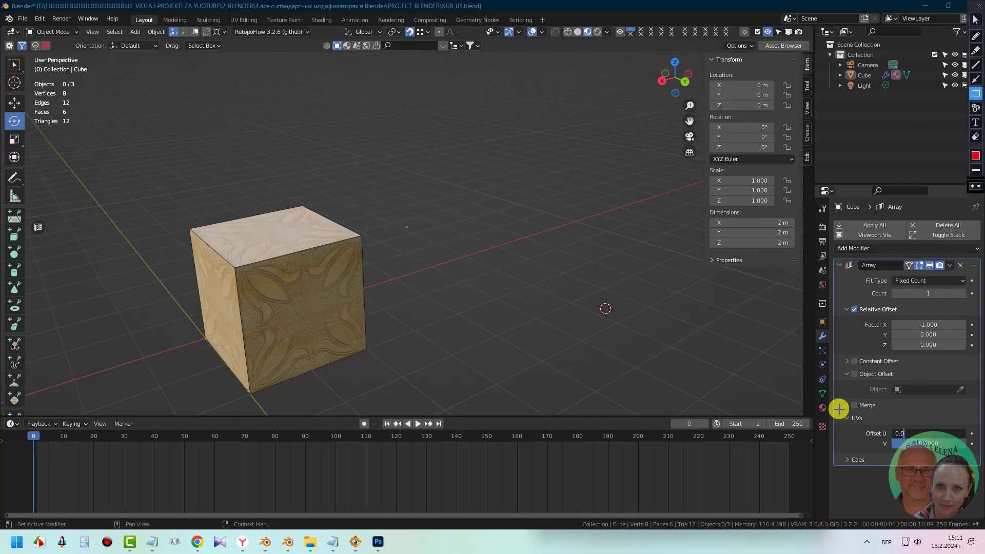
{"action": "left_click_drag", "start_coordinate": [842, 417], "coordinate": [979, 454]}
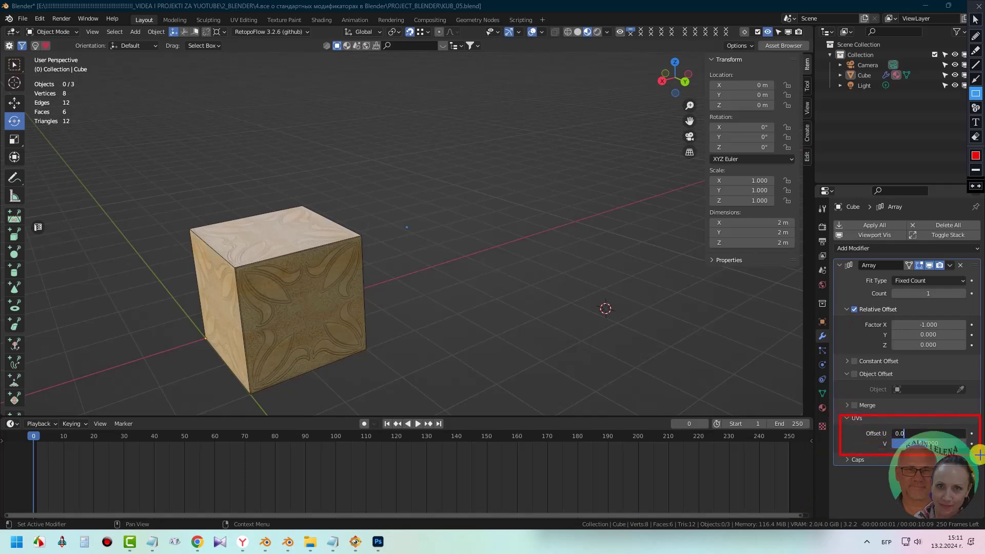
{"action": "left_click", "coordinate": [975, 19]}
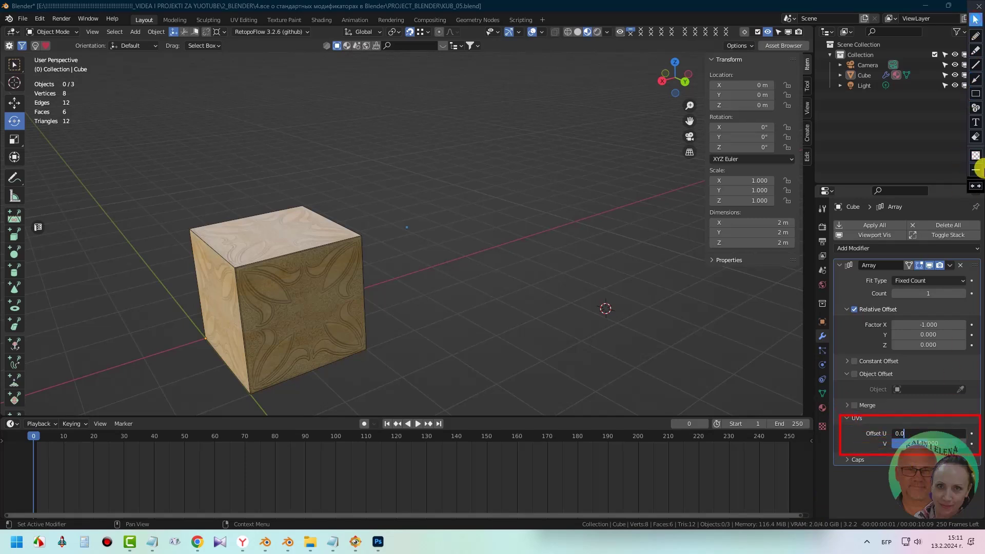
{"action": "left_click", "coordinate": [905, 433]}
{"action": "left_click", "coordinate": [925, 446]}
{"action": "left_click", "coordinate": [901, 444]}
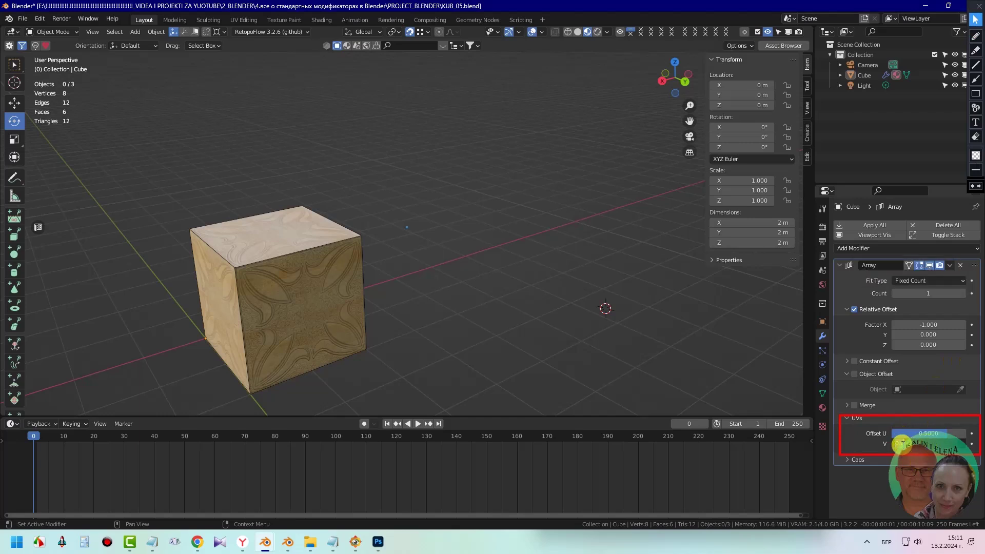
{"action": "type", "text": "5"}
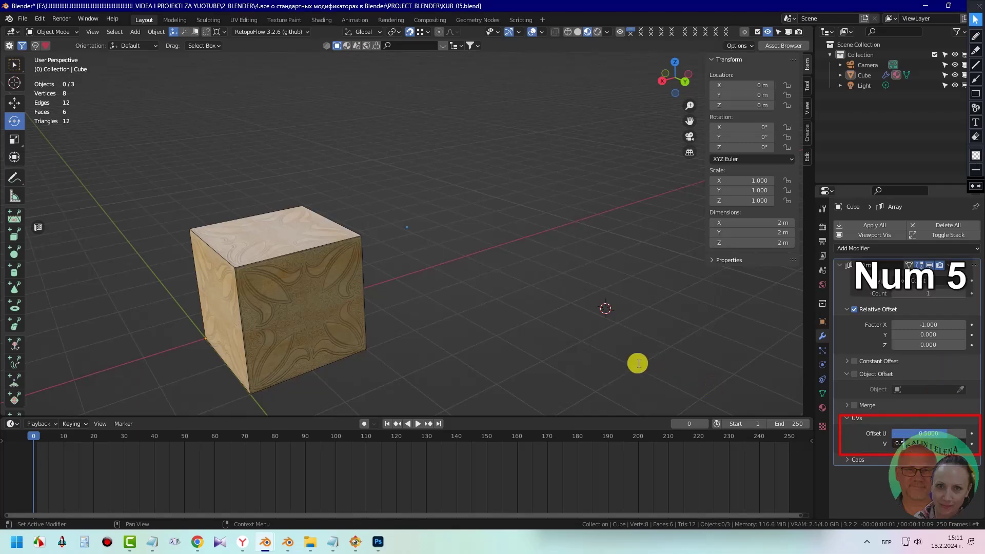
{"action": "left_click", "coordinate": [639, 364]}
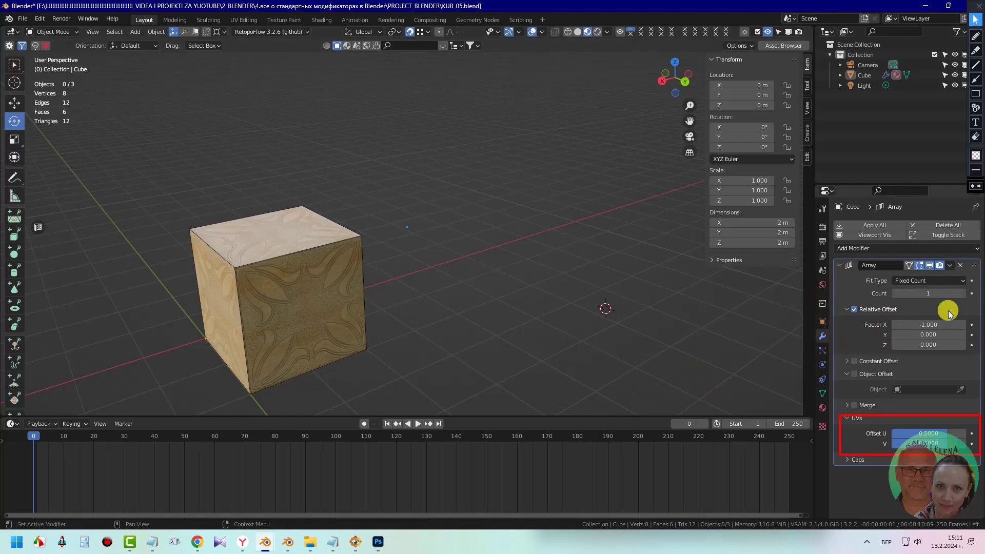
Raise the textured cube's Array Count to 8
{"action": "left_click", "coordinate": [962, 294]}
{"action": "left_click", "coordinate": [962, 294]}
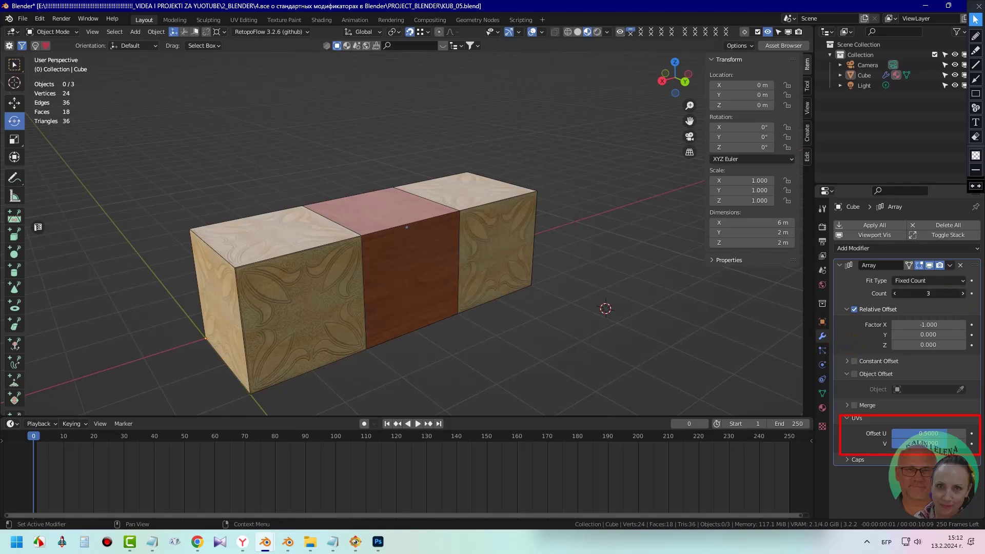
{"action": "left_click", "coordinate": [962, 294]}
{"action": "left_click", "coordinate": [962, 293]}
{"action": "left_click", "coordinate": [962, 294]}
{"action": "left_click", "coordinate": [962, 294]}
{"action": "scroll", "coordinate": [502, 279], "scroll_direction": "down", "scroll_amount": 2}
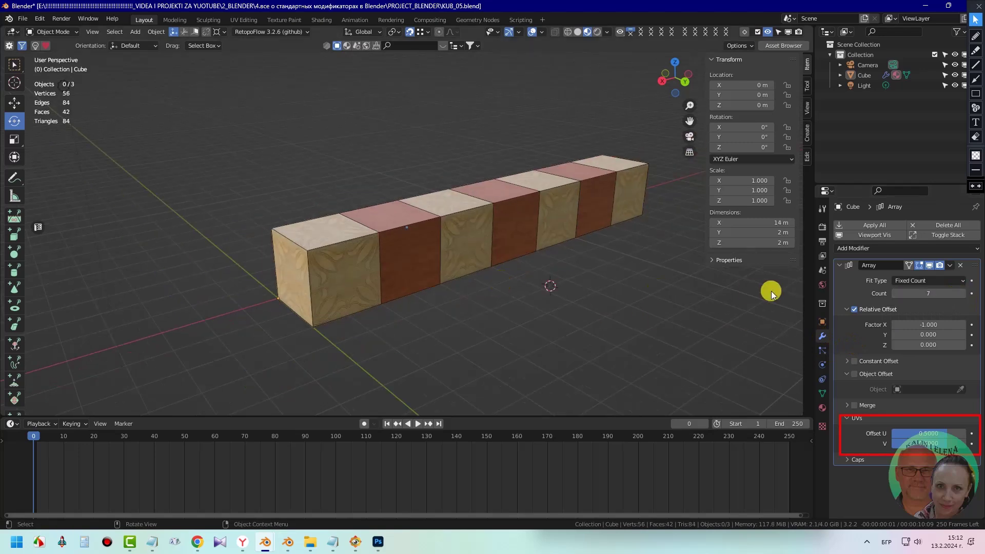
{"action": "left_click", "coordinate": [962, 293]}
{"action": "scroll", "coordinate": [511, 270], "scroll_direction": "down", "scroll_amount": 3}
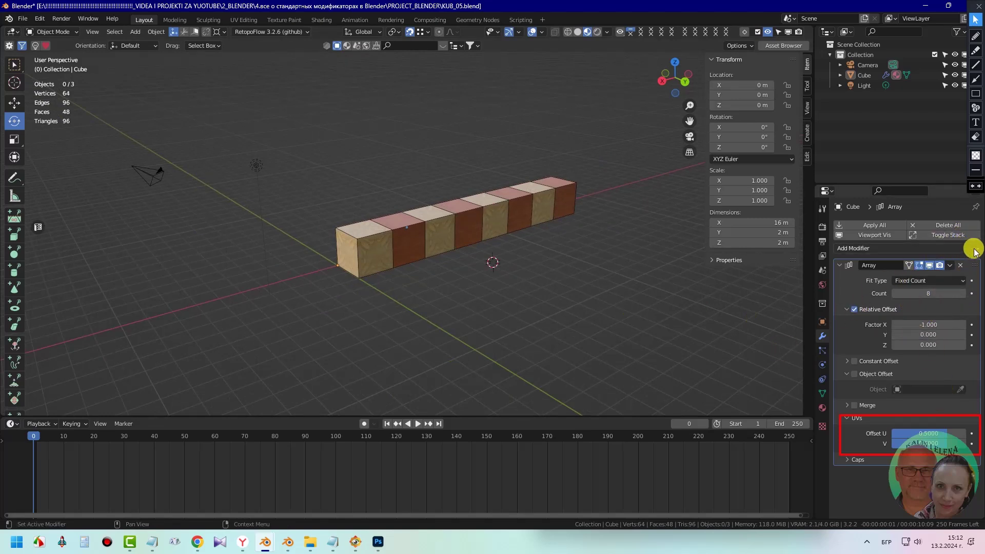
Add a second Array modifier to the row of textured cubes
{"action": "left_click", "coordinate": [967, 248]}
{"action": "left_click", "coordinate": [774, 280]}
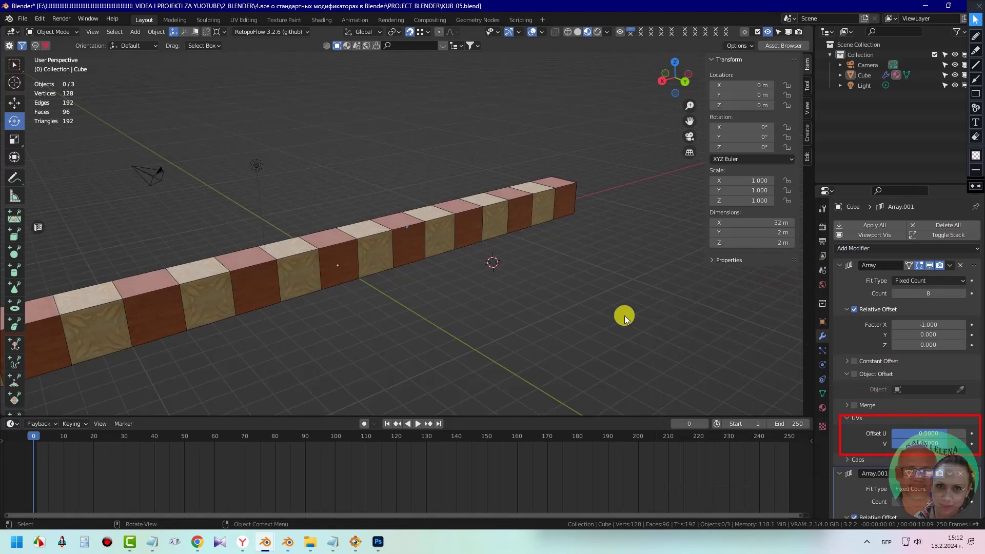
{"action": "scroll", "coordinate": [636, 317], "scroll_direction": "down", "scroll_amount": 3}
{"action": "scroll", "coordinate": [889, 458], "scroll_direction": "down", "scroll_amount": 2}
{"action": "scroll", "coordinate": [889, 460], "scroll_direction": "down", "scroll_amount": 3}
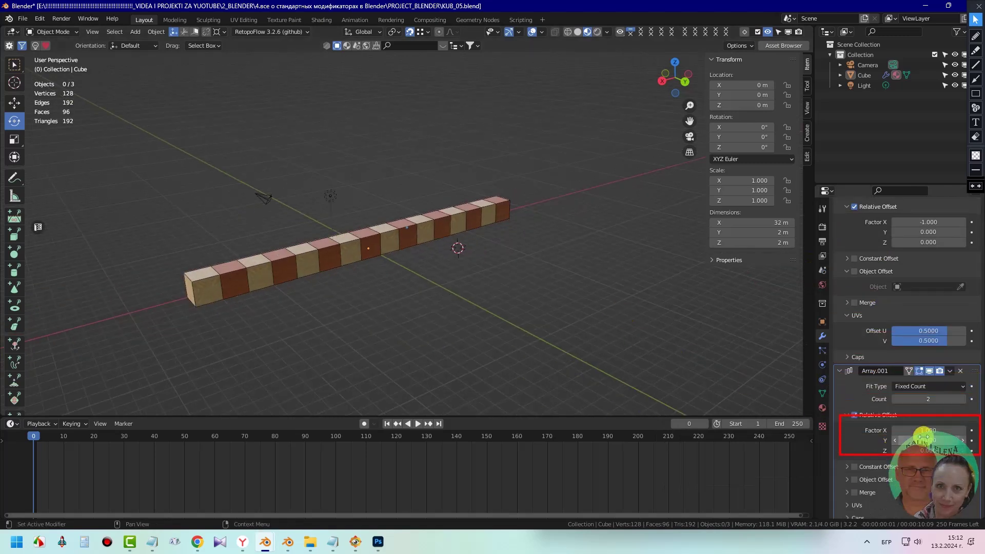
Set the second Array modifier's Relative Offset to Factor X 0 and Y 1
{"action": "left_click", "coordinate": [930, 430]}
{"action": "type", "text": "0"}
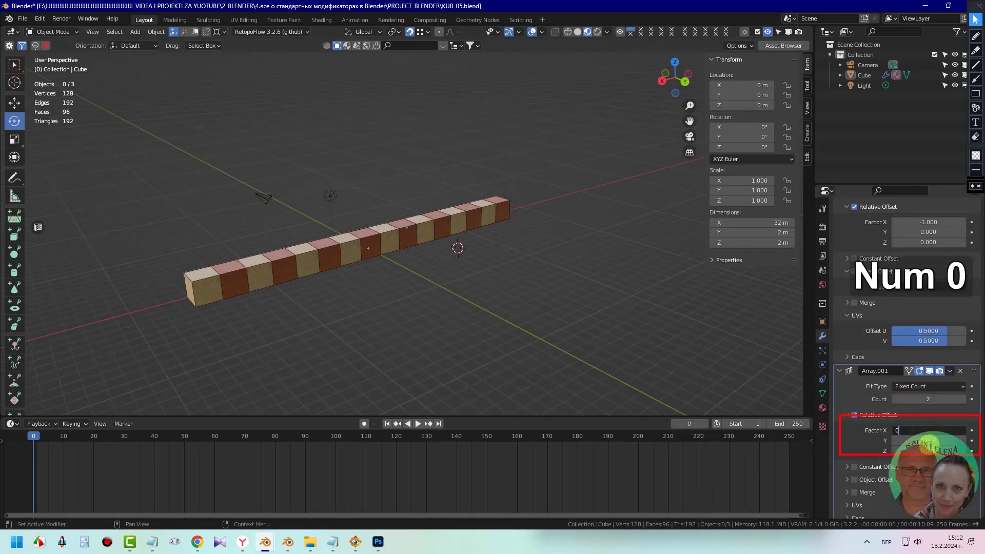
{"action": "key", "text": "Return"}
{"action": "key", "text": "KP_1"}
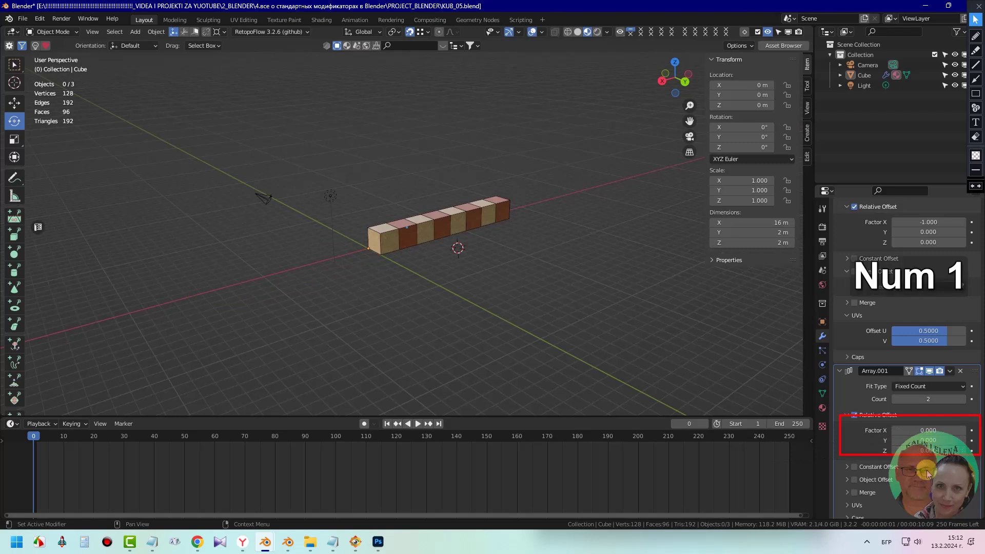
{"action": "left_click", "coordinate": [928, 440]}
{"action": "type", "text": "1"}
{"action": "key", "text": "Return"}
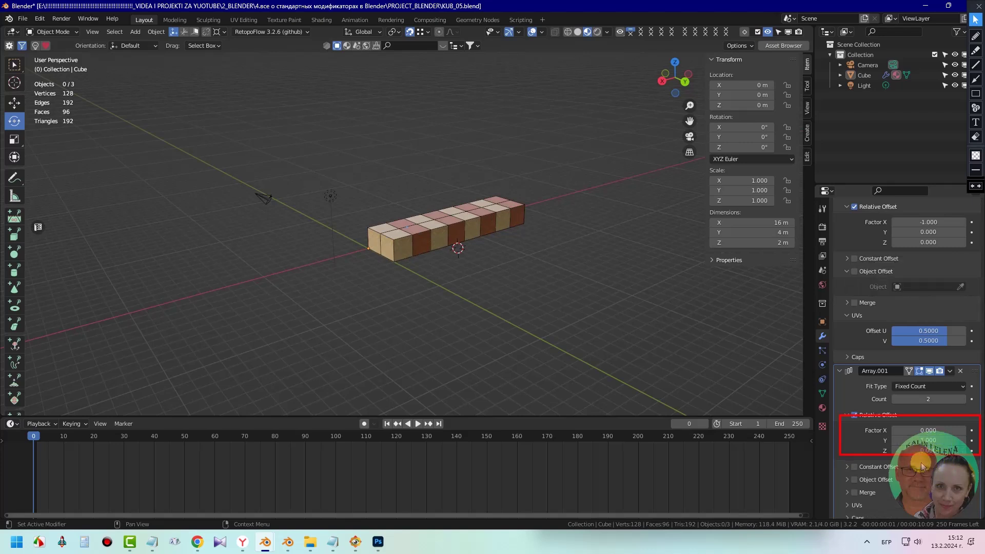
Set the UV Offset U and V of the second Array modifier to 0.5
{"action": "scroll", "coordinate": [924, 442], "scroll_direction": "down", "scroll_amount": 1}
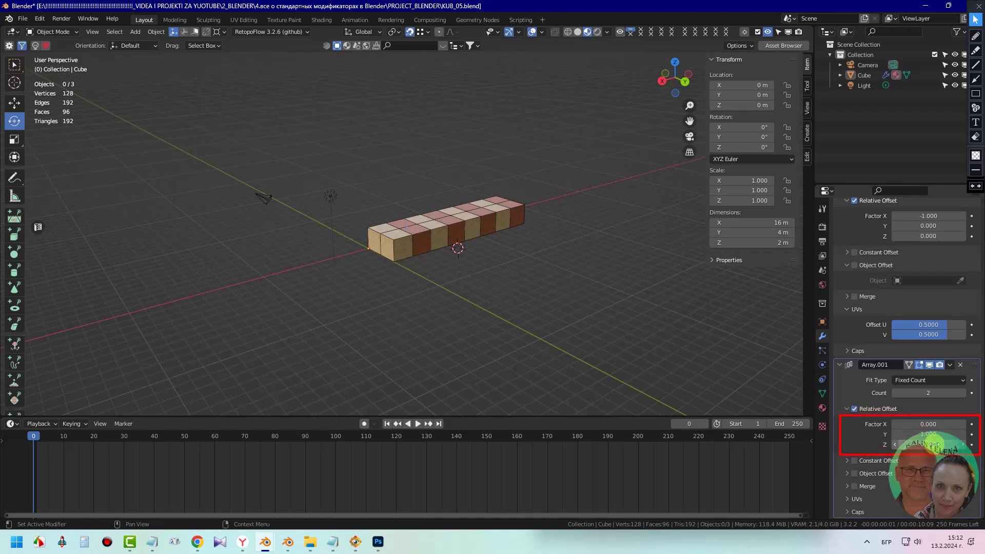
{"action": "left_click", "coordinate": [850, 499]}
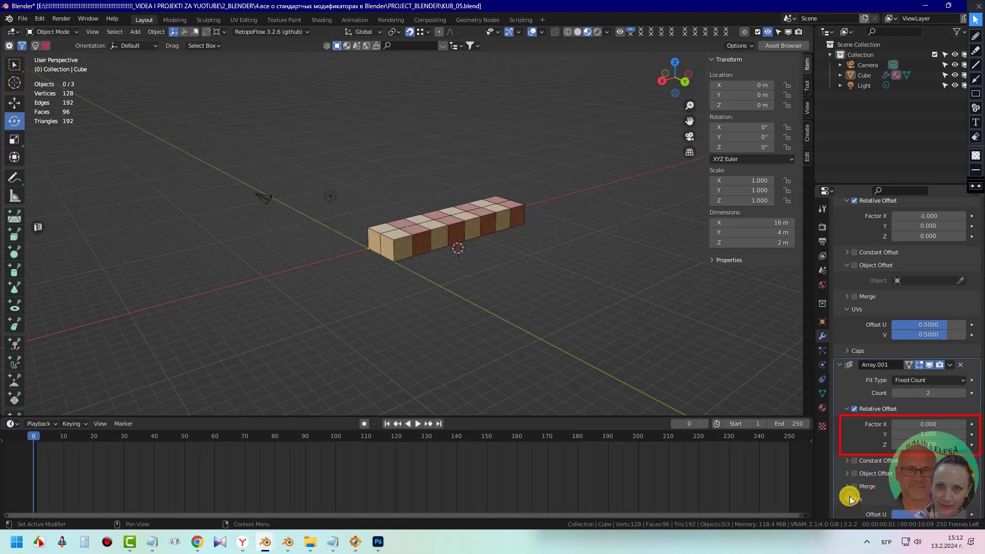
{"action": "scroll", "coordinate": [897, 483], "scroll_direction": "down", "scroll_amount": 2}
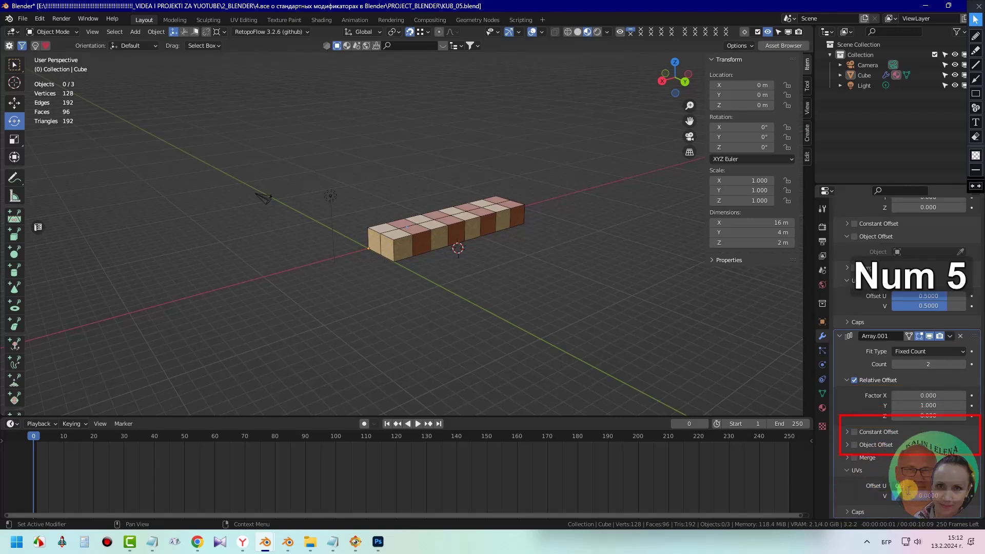
{"action": "left_click", "coordinate": [927, 501]}
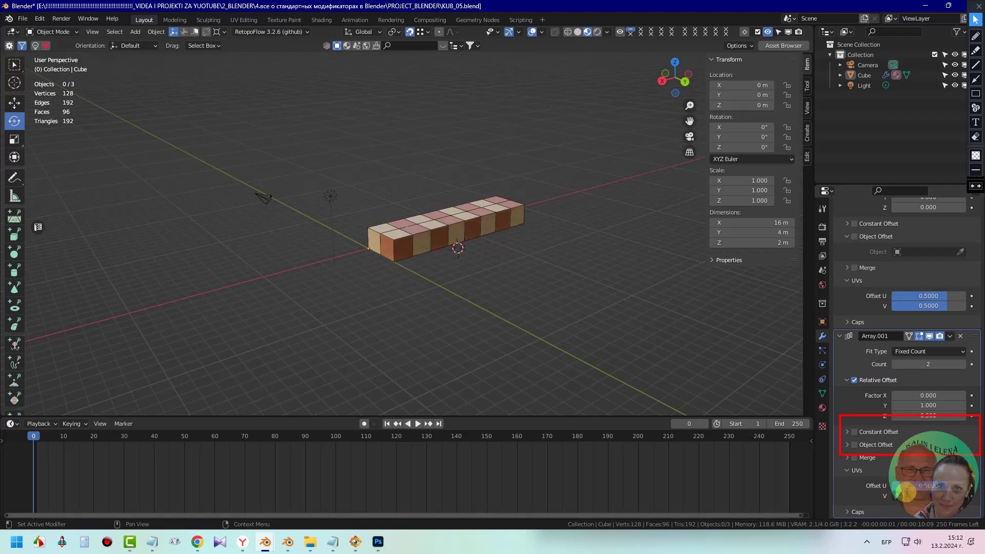
{"action": "key", "text": "KP_5"}
Raise the second Array modifier's Count to 8 to complete the checkerboard
{"action": "middle_click_drag", "start_coordinate": [598, 340], "coordinate": [455, 248]}
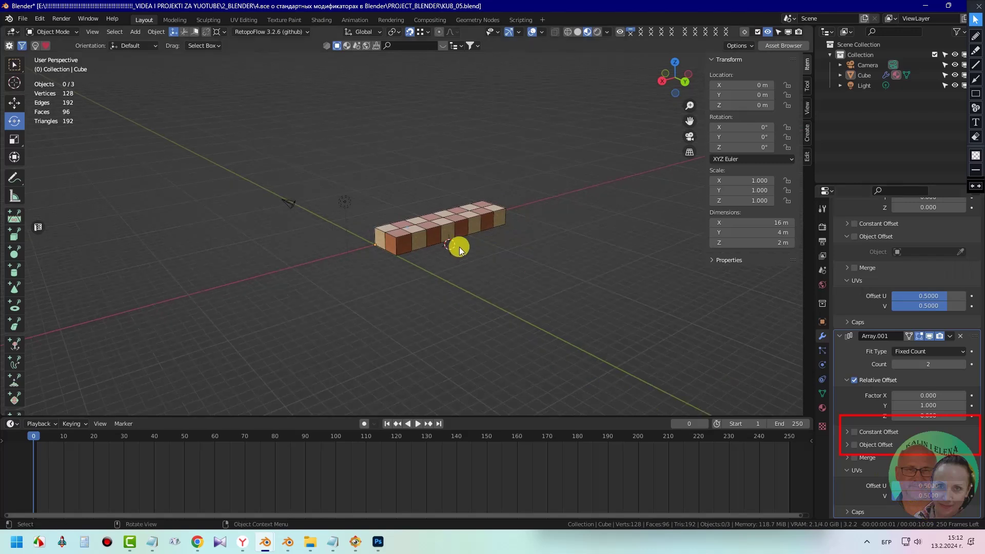
{"action": "left_click", "coordinate": [963, 365]}
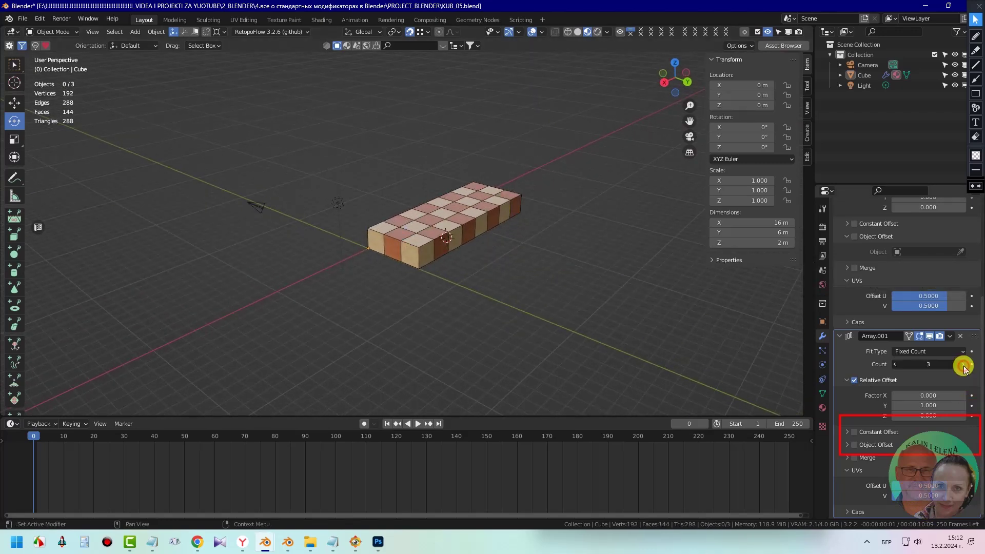
{"action": "left_click", "coordinate": [963, 365]}
{"action": "left_click", "coordinate": [963, 364]}
{"action": "left_click", "coordinate": [962, 365]}
{"action": "left_click", "coordinate": [962, 365]}
{"action": "left_click", "coordinate": [962, 365]}
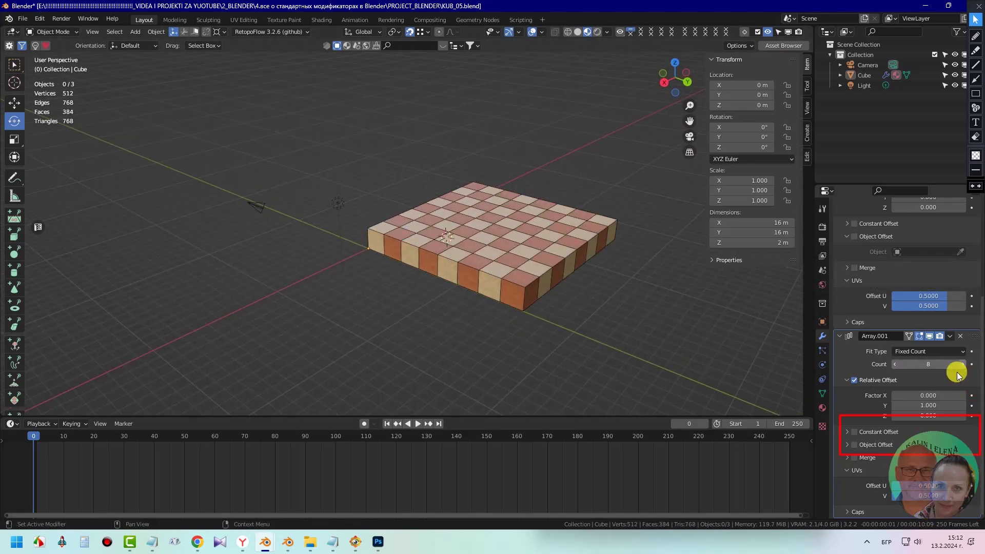
Align the camera to a front view of the checkerboard, lock Camera to View and frame the whole board
{"action": "middle_click_drag", "start_coordinate": [515, 321], "coordinate": [454, 297]}
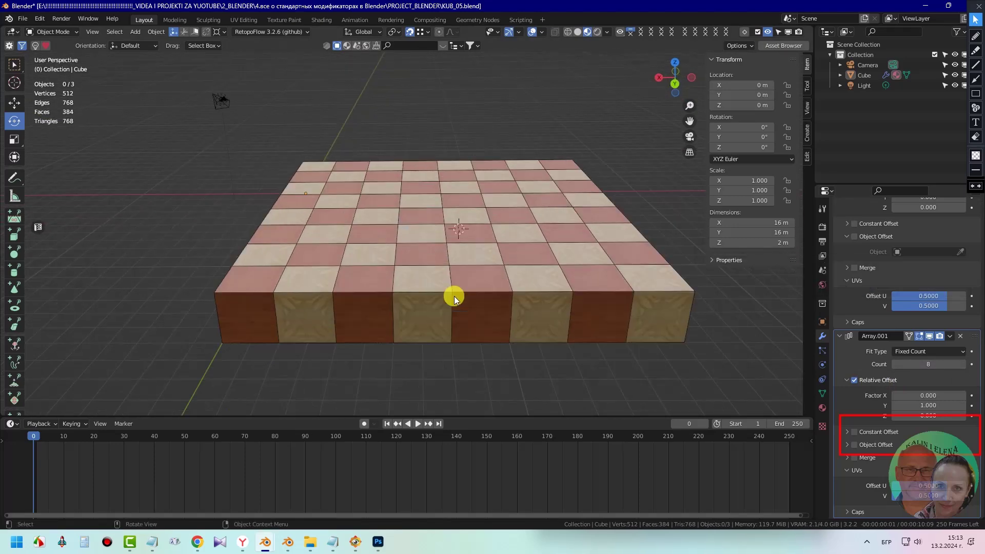
{"action": "left_click", "coordinate": [58, 24]}
{"action": "key", "text": "ctrl+alt+KP_0"}
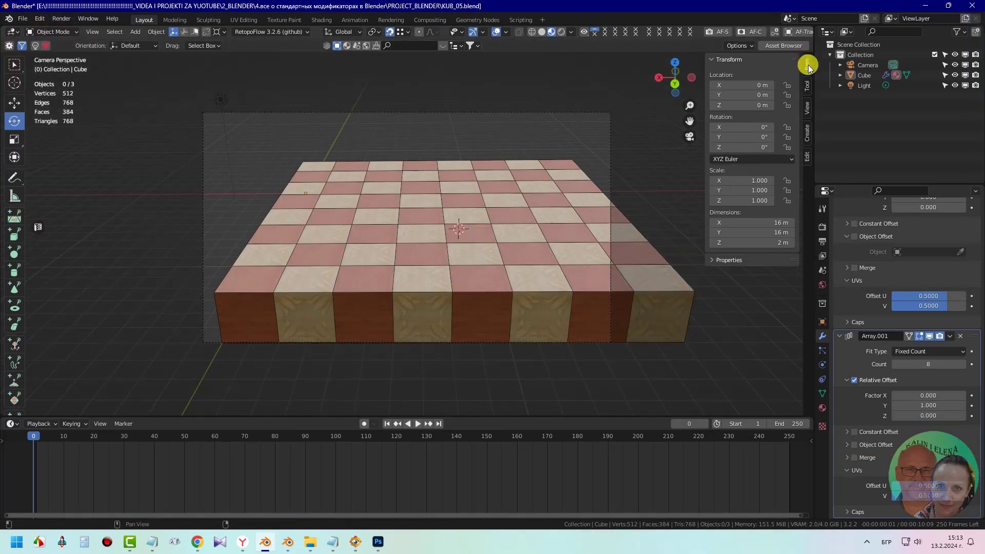
{"action": "left_click", "coordinate": [807, 108]}
{"action": "left_click", "coordinate": [762, 241]}
{"action": "middle_click_drag", "start_coordinate": [503, 229], "coordinate": [455, 213], "text": "shift"}
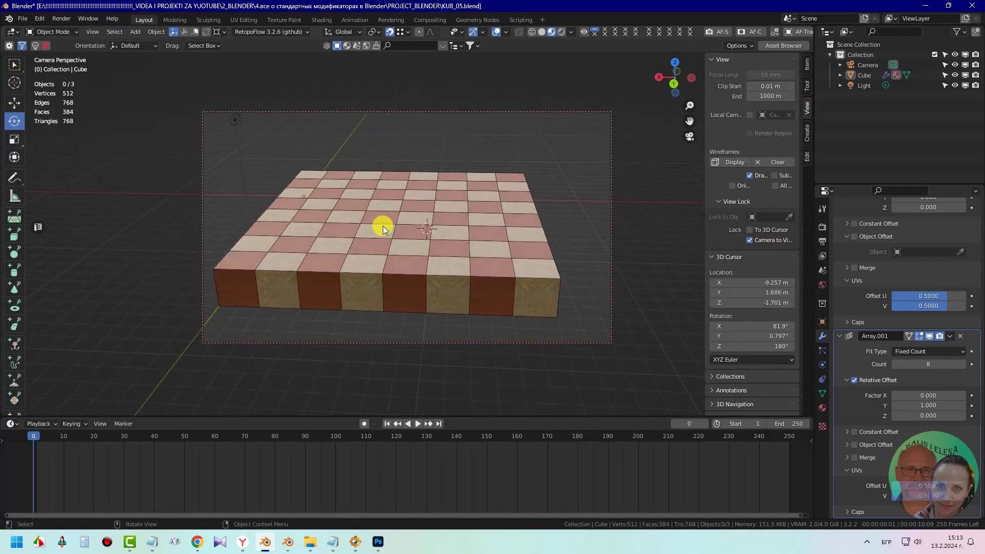
Render an image of the checkerboard and close the render window
{"action": "left_click", "coordinate": [61, 19]}
{"action": "left_click", "coordinate": [74, 32]}
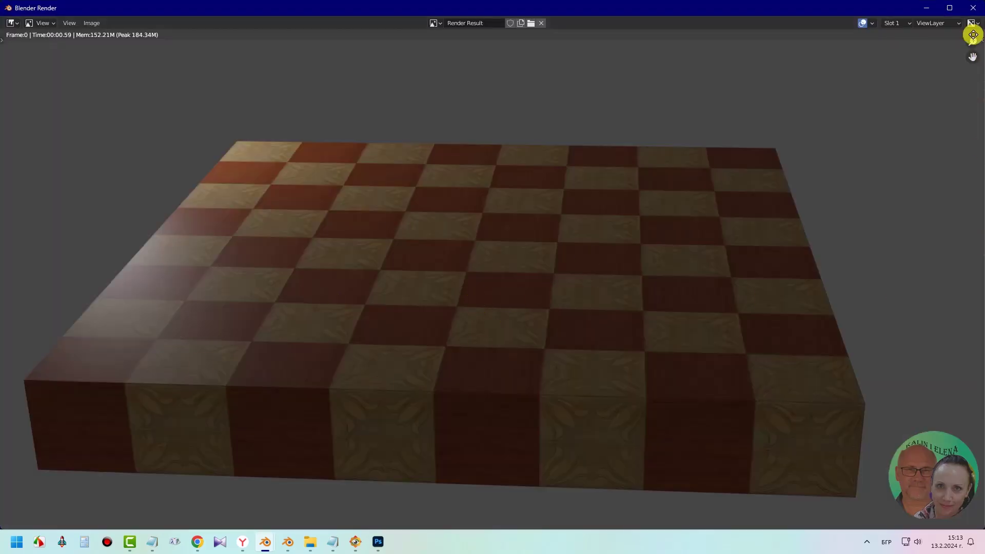
{"action": "left_click", "coordinate": [972, 8]}
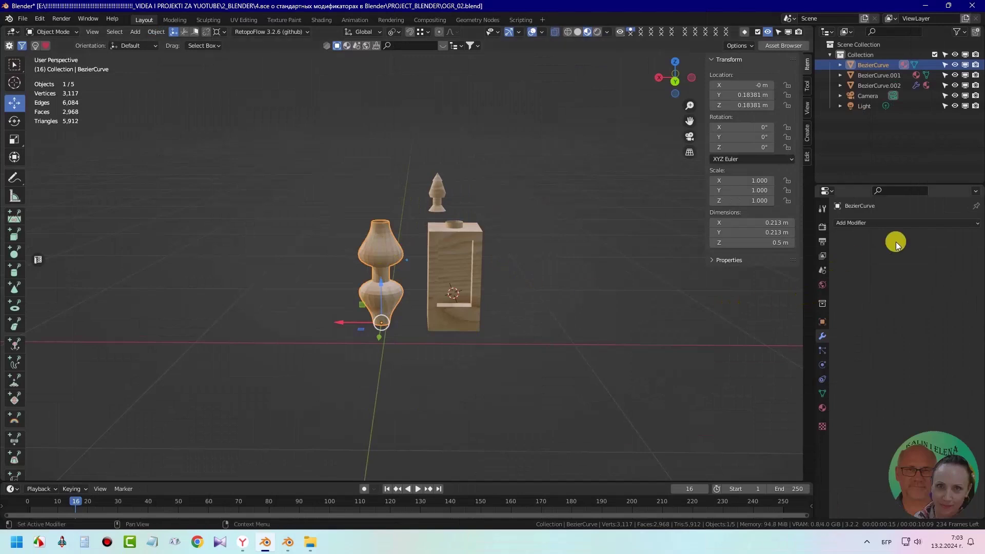
Add an Array modifier to the turned wooden baluster and set its Relative Offset Factor X to 0
{"action": "left_click", "coordinate": [964, 222]}
{"action": "left_click", "coordinate": [792, 250]}
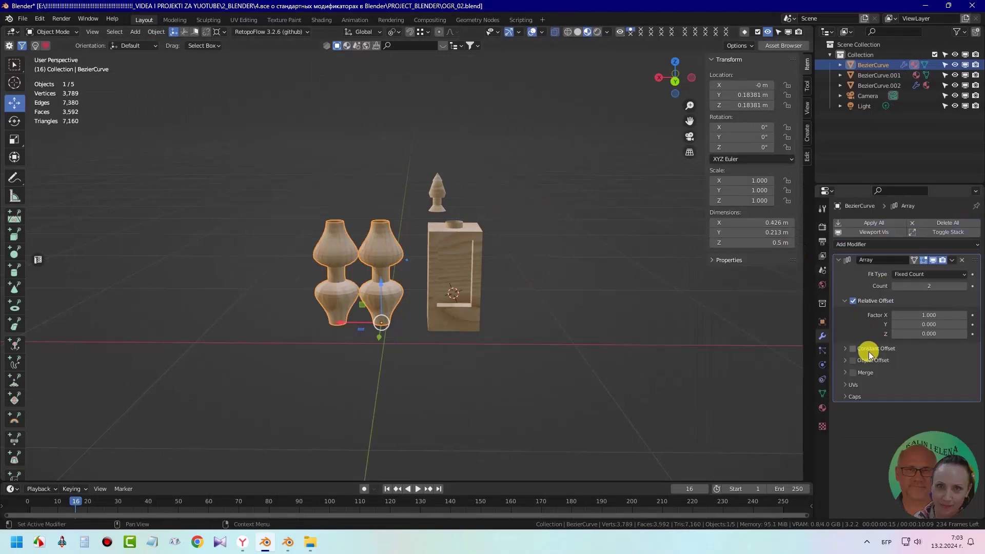
{"action": "left_click", "coordinate": [924, 315]}
{"action": "type", "text": "0"}
{"action": "key", "text": "Return"}
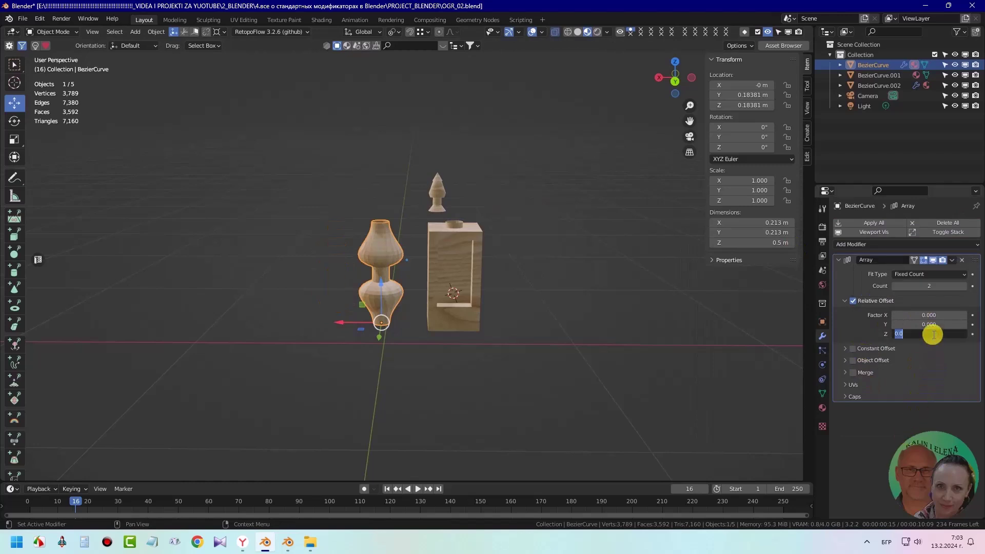
Try a Relative Offset Factor Z of -1 on the baluster's array, then set it to 1
{"action": "type", "text": "-1"}
{"action": "key", "text": "Return"}
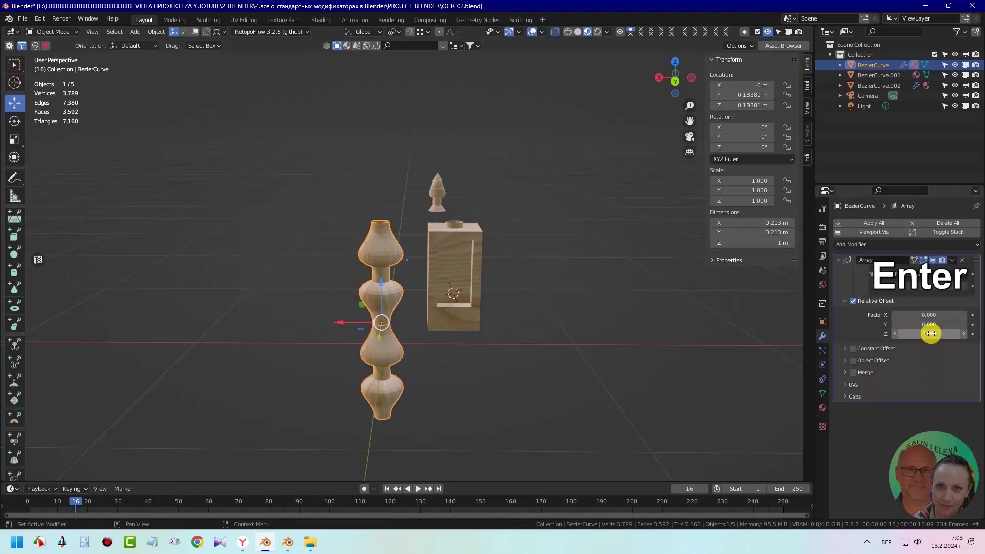
{"action": "left_click", "coordinate": [933, 334]}
{"action": "type", "text": "1"}
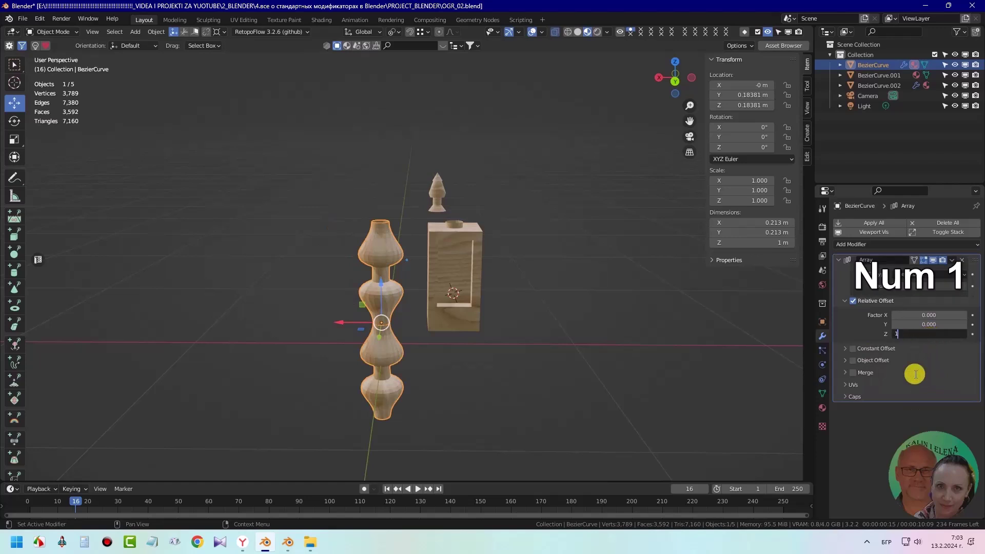
{"action": "key", "text": "Return"}
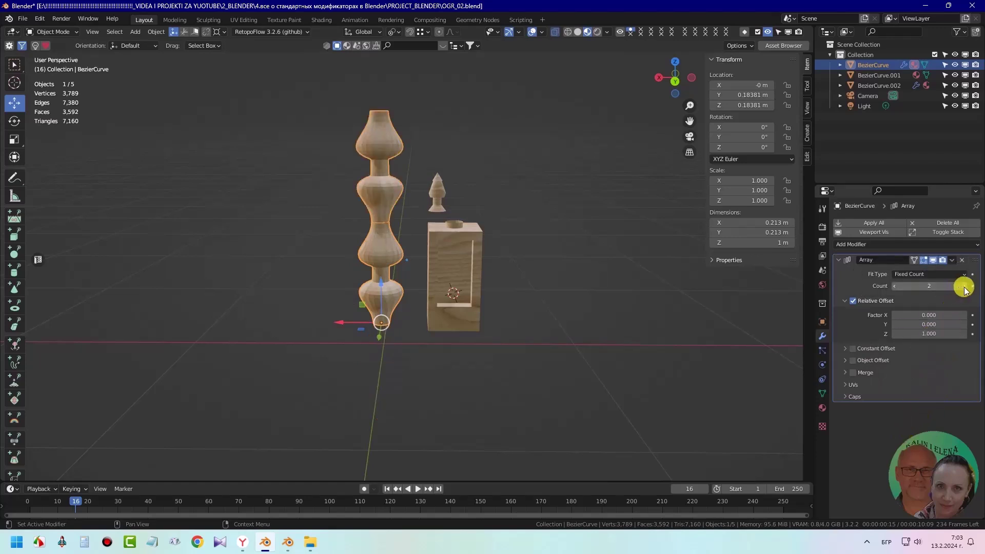
Raise the baluster array's Count to 4
{"action": "left_click", "coordinate": [963, 286]}
{"action": "left_click", "coordinate": [963, 286]}
{"action": "scroll", "coordinate": [410, 279], "scroll_direction": "down", "scroll_amount": 3}
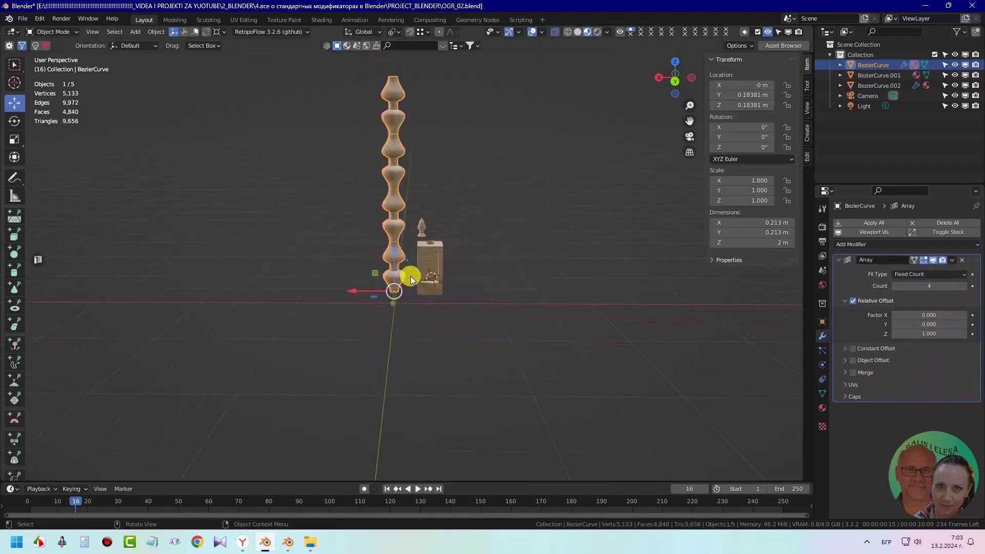
Assign the rectangular block as the array's Cap Start and the pointed finial as its Cap End, with Merge enabled
{"action": "left_click", "coordinate": [844, 397]}
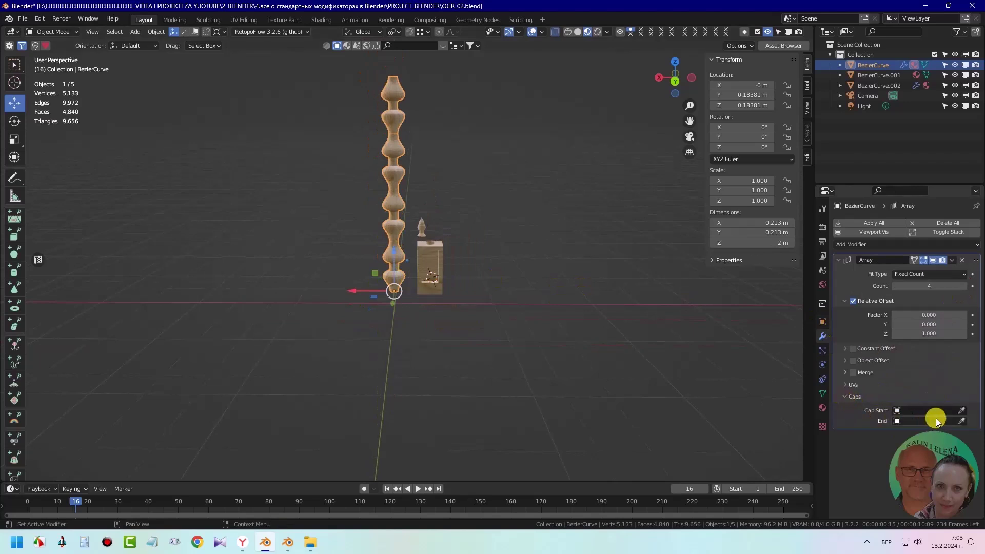
{"action": "left_click", "coordinate": [961, 411]}
{"action": "left_click", "coordinate": [435, 250]}
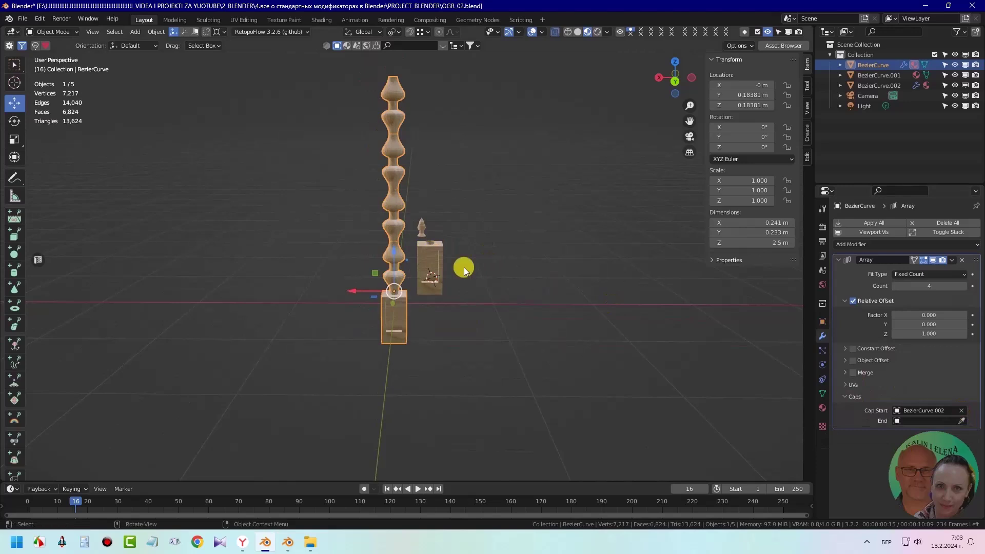
{"action": "left_click", "coordinate": [961, 421]}
{"action": "left_click", "coordinate": [424, 229]}
{"action": "middle_click_drag", "start_coordinate": [378, 281], "coordinate": [411, 329]}
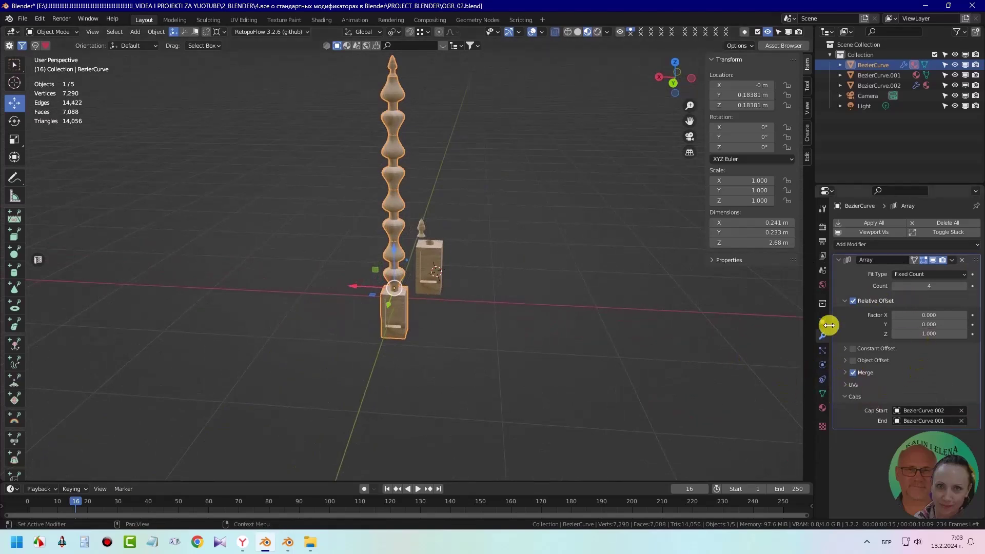
Apply the capped baluster's modifiers and add a new Array modifier with Relative Offset Factor X 2.7
{"action": "left_click", "coordinate": [873, 224]}
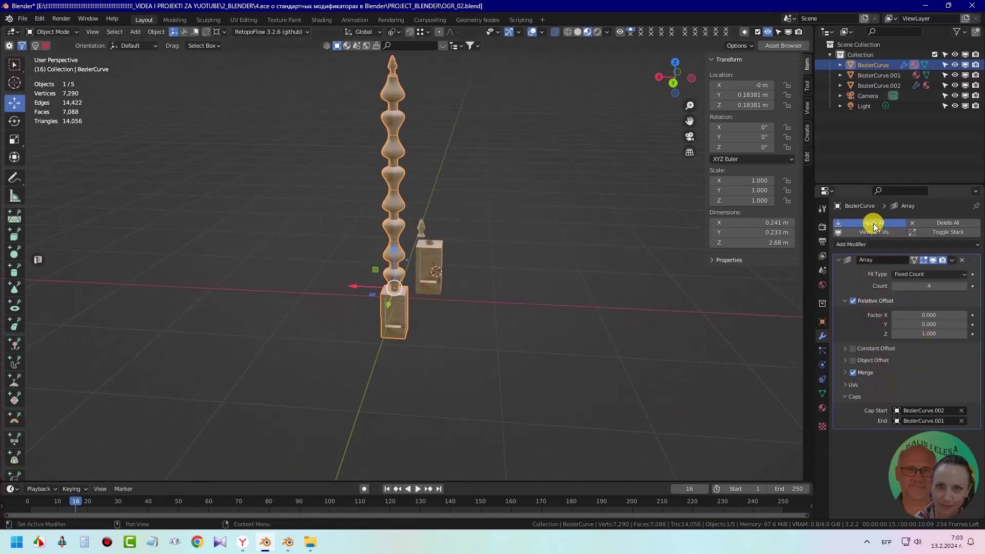
{"action": "left_click", "coordinate": [941, 224]}
{"action": "left_click", "coordinate": [792, 248]}
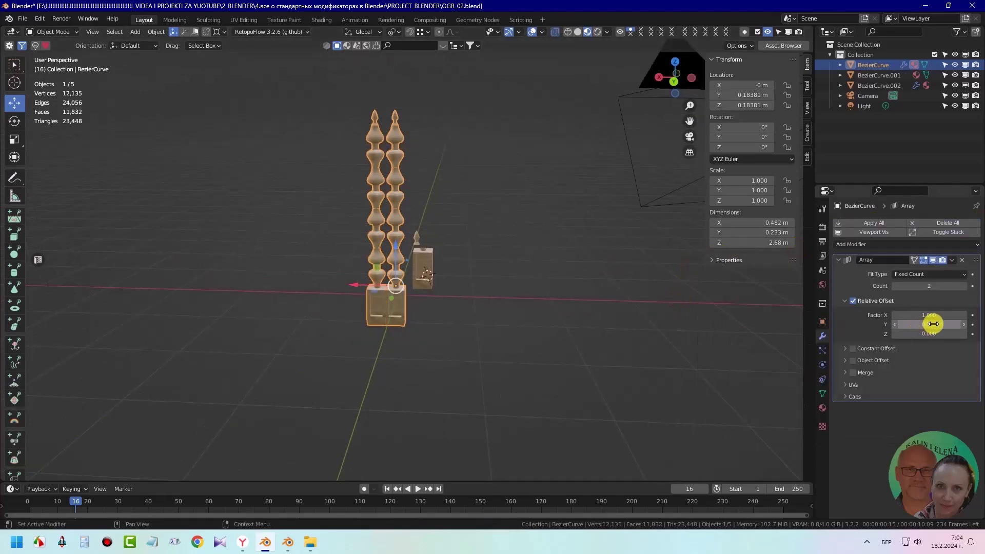
{"action": "left_click_drag", "start_coordinate": [929, 318], "coordinate": [942, 318]}
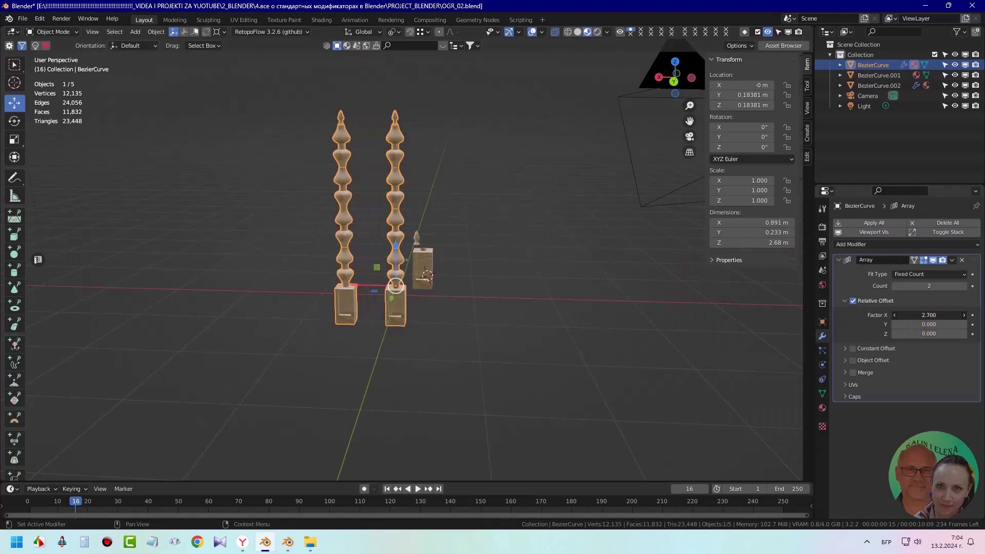
Raise the new Array modifier's Count to 9 to form a row of balusters
{"action": "left_click", "coordinate": [965, 286]}
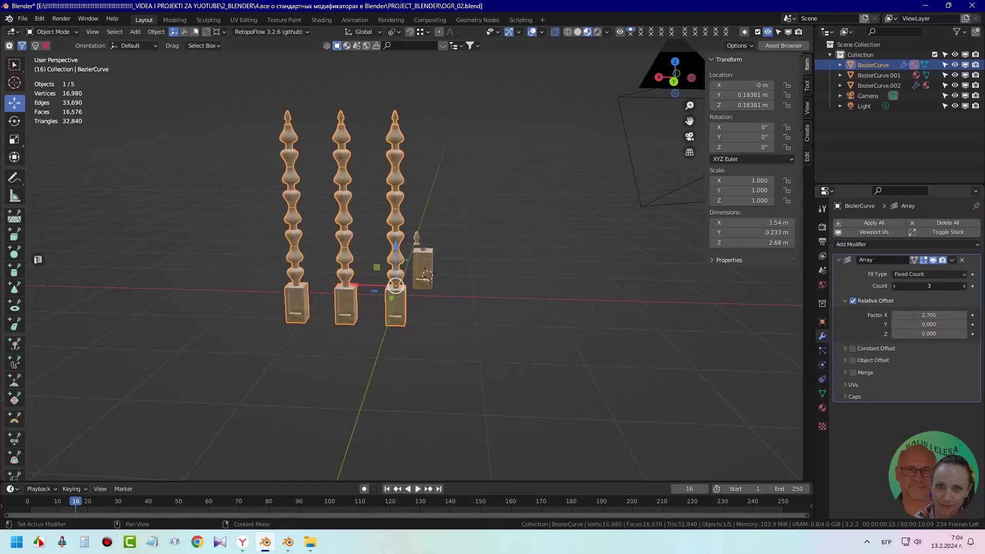
{"action": "left_click", "coordinate": [965, 286]}
{"action": "left_click", "coordinate": [965, 287]}
{"action": "left_click", "coordinate": [964, 287]}
{"action": "left_click", "coordinate": [964, 286]}
{"action": "left_click", "coordinate": [965, 286]}
{"action": "left_click", "coordinate": [965, 287]}
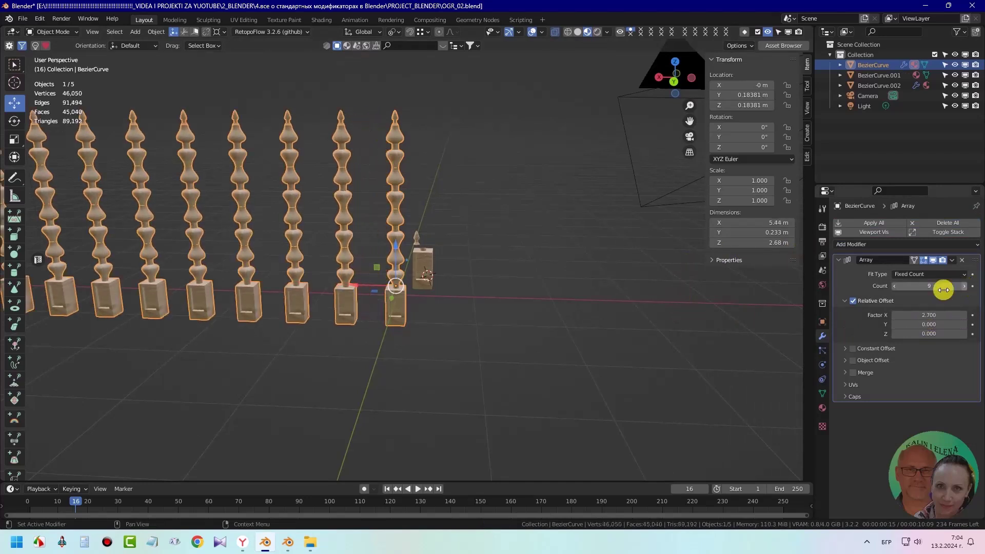
Align the camera to the view, frame the whole baluster row with Camera to View locked, and render the image
{"action": "middle_click_drag", "start_coordinate": [221, 269], "coordinate": [450, 269], "text": "shift"}
{"action": "key", "text": "ctrl+alt+KP_0"}
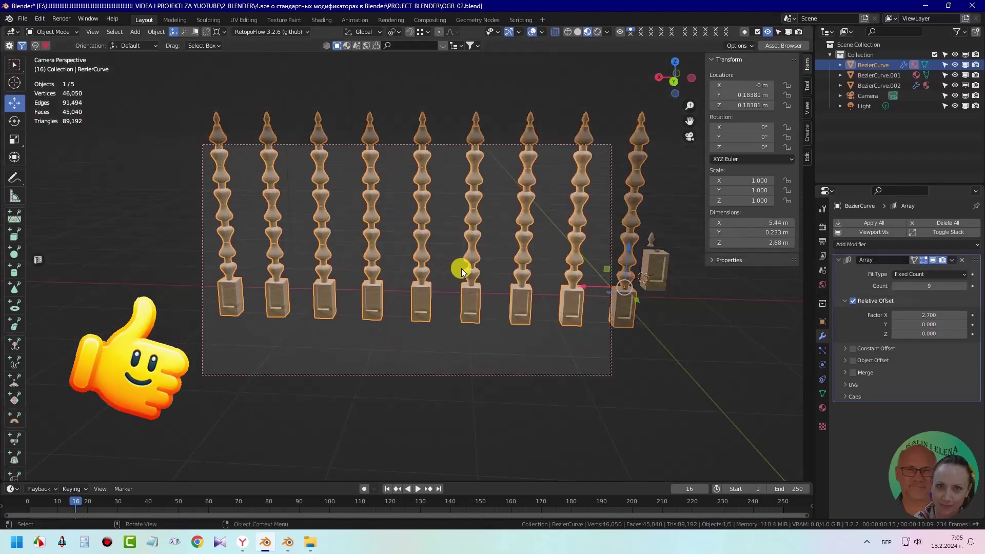
{"action": "left_click", "coordinate": [807, 108]}
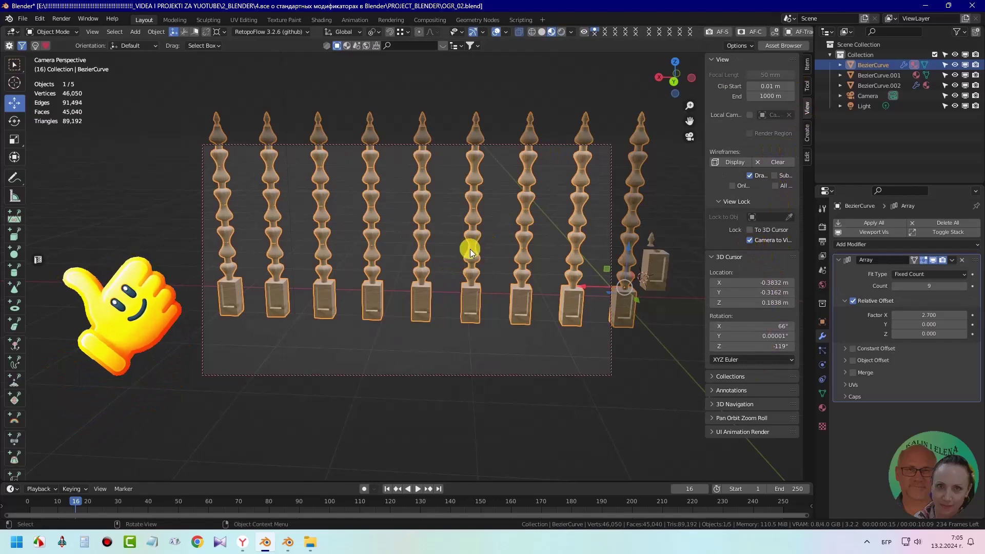
{"action": "scroll", "coordinate": [470, 248], "scroll_direction": "down", "scroll_amount": 2}
{"action": "middle_click_drag", "start_coordinate": [447, 272], "coordinate": [427, 302], "text": "shift"}
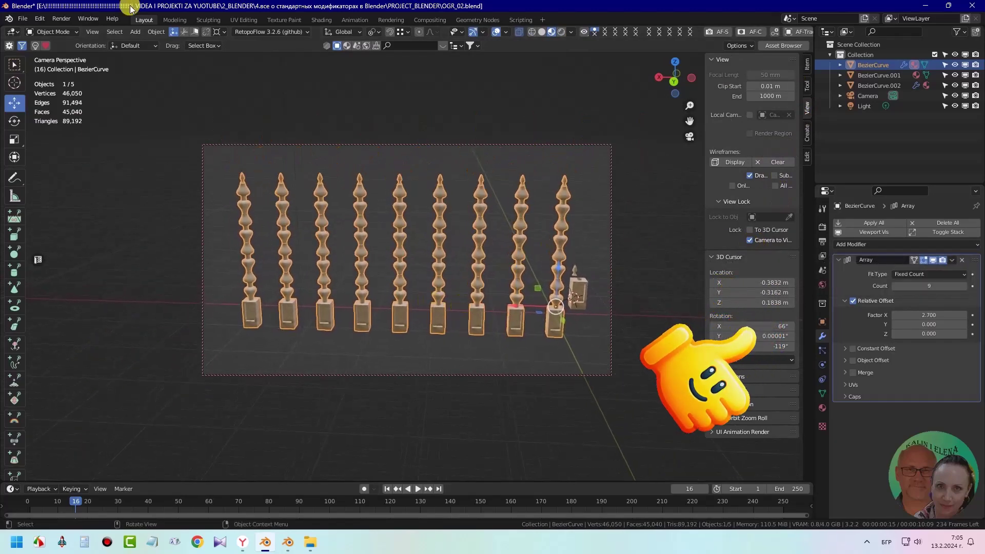
{"action": "left_click", "coordinate": [60, 18]}
{"action": "left_click", "coordinate": [77, 28]}
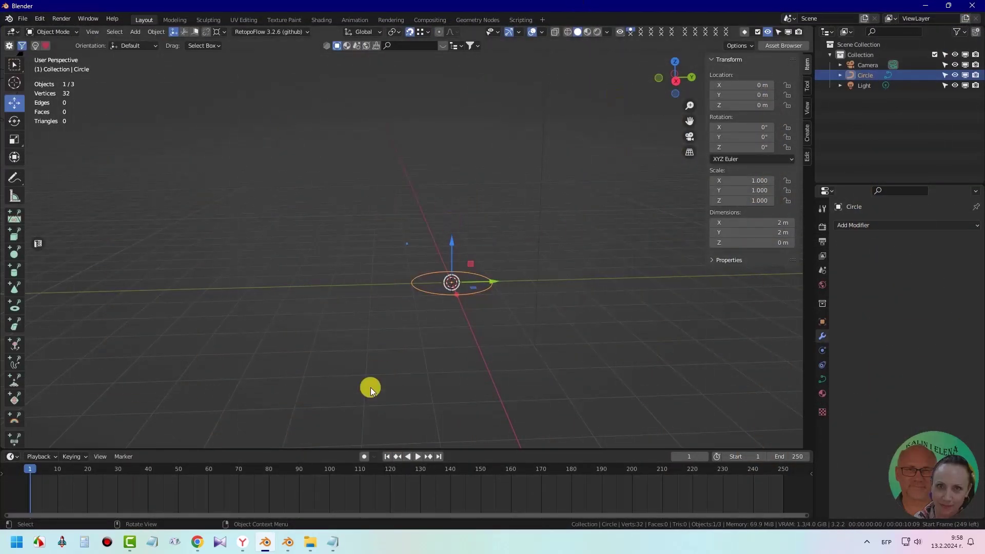
Add a UV sphere with a 0.2 m radius at the centre of the circle curve
{"action": "left_click", "coordinate": [134, 31]}
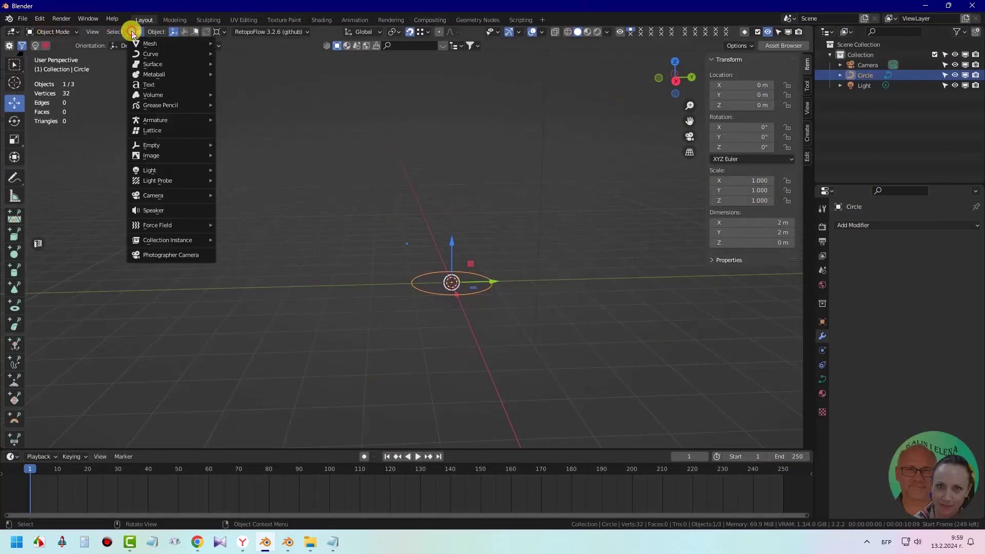
{"action": "mouse_move", "coordinate": [155, 43]}
{"action": "left_click", "coordinate": [239, 74]}
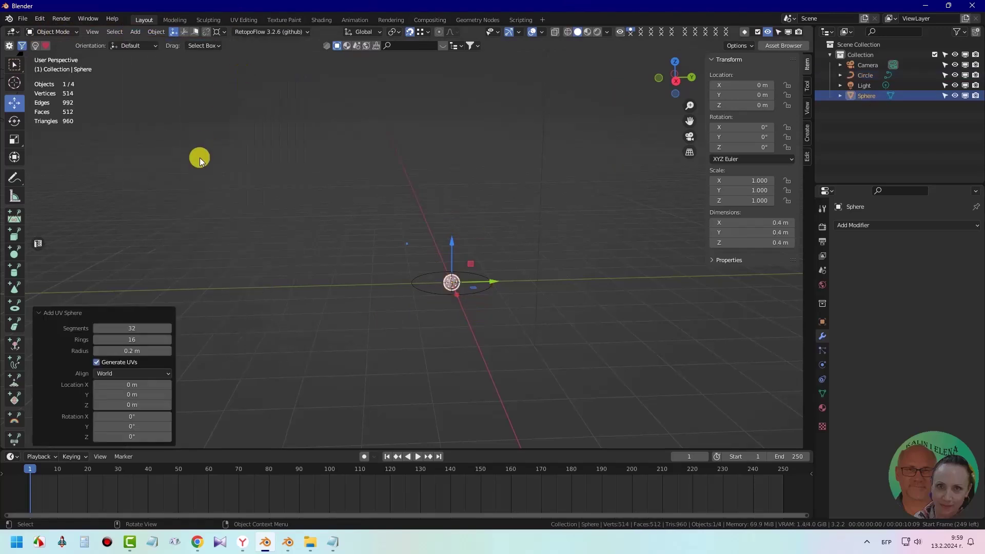
Add an Array modifier to the small UV sphere
{"action": "scroll", "coordinate": [482, 300], "scroll_direction": "up", "scroll_amount": 3}
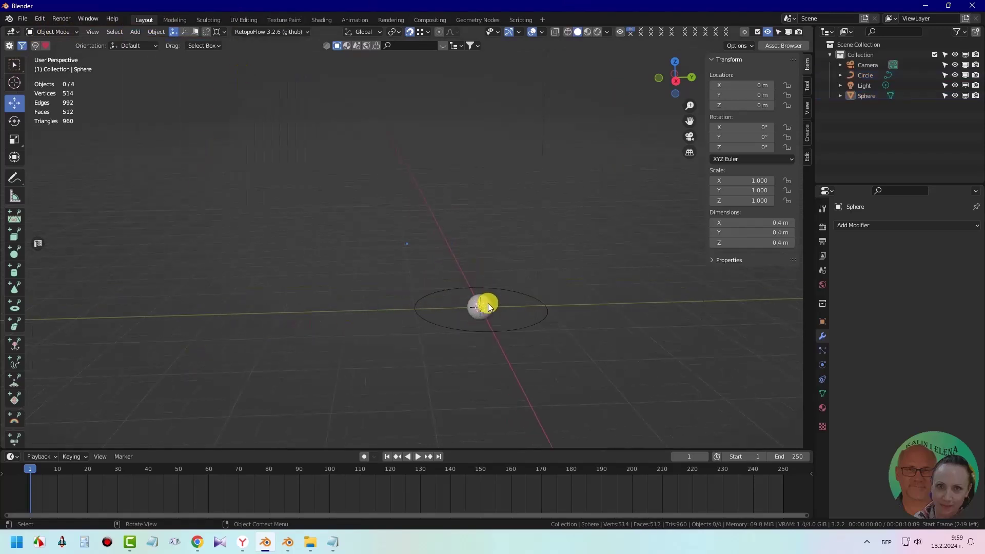
{"action": "left_click", "coordinate": [969, 226]}
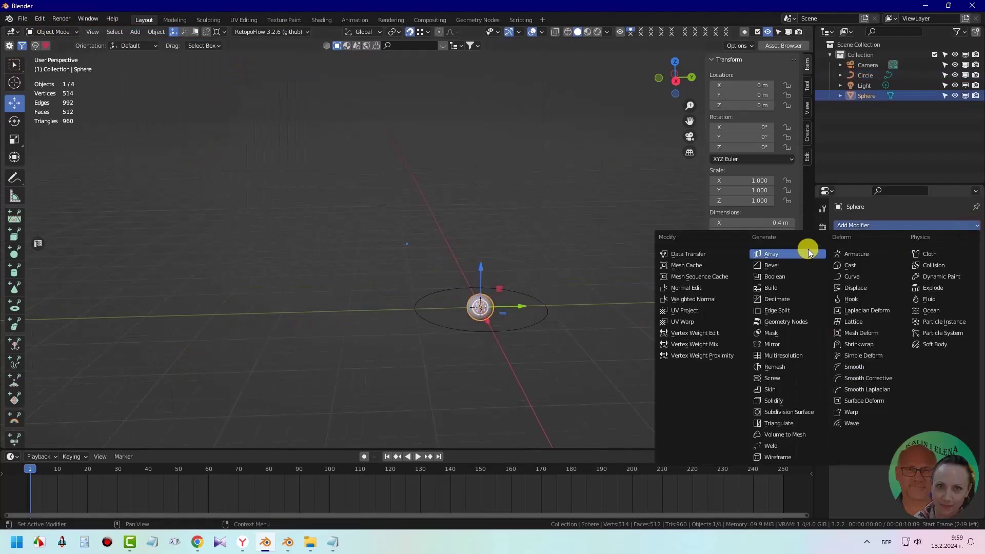
{"action": "left_click", "coordinate": [784, 259]}
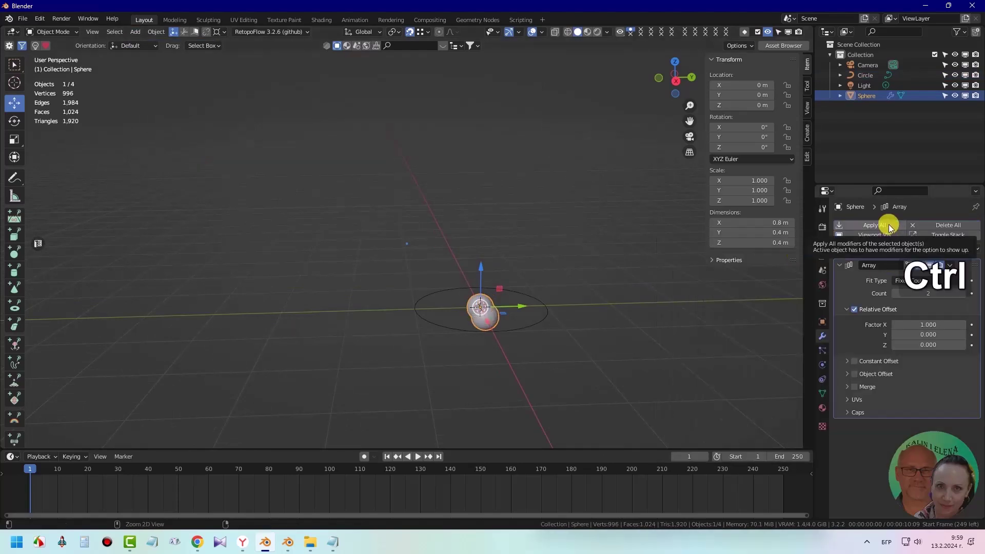
Outline the Array modifier's Fit Type setting with a red rectangle using the screen annotation tool
{"action": "key", "text": "ctrl+alt+d"}
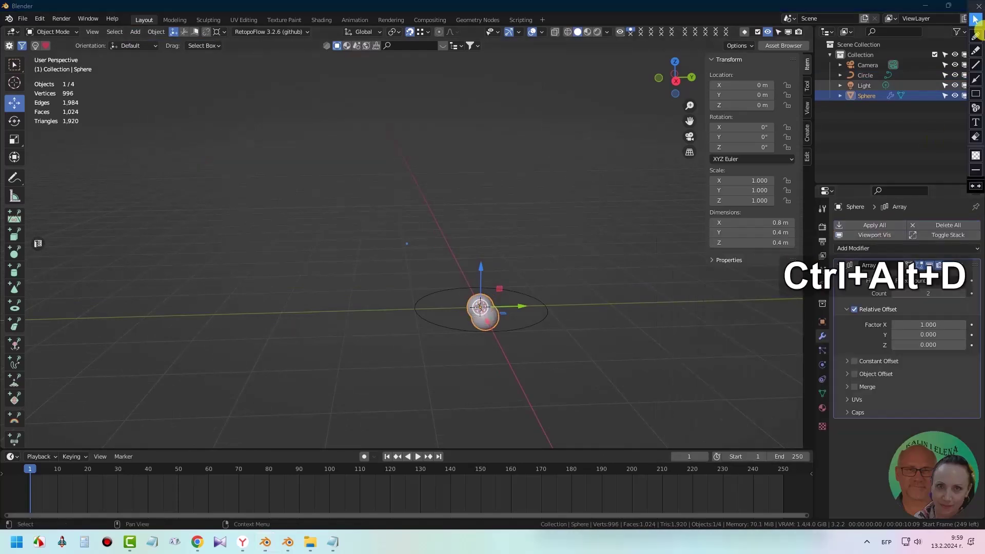
{"action": "left_click", "coordinate": [975, 94]}
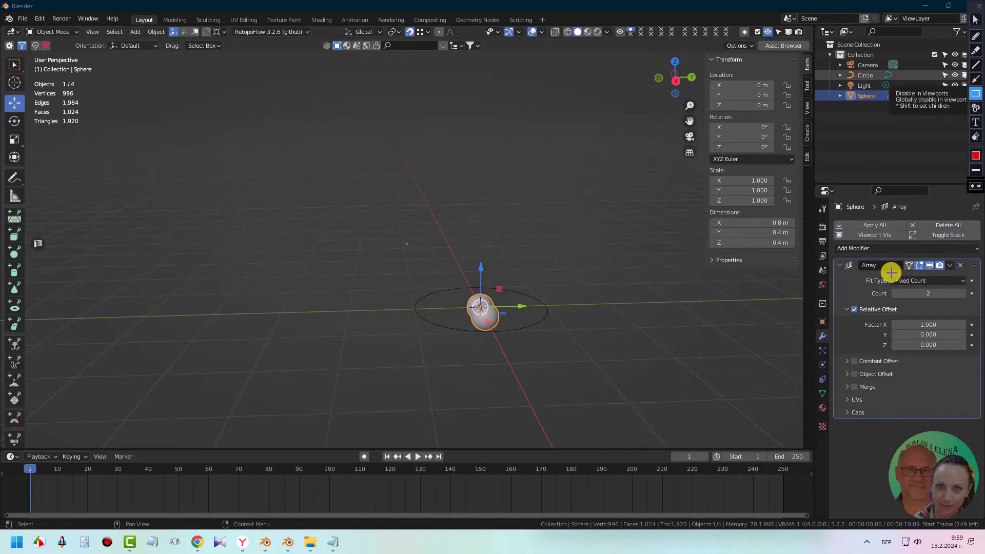
{"action": "left_click_drag", "start_coordinate": [889, 268], "coordinate": [970, 286]}
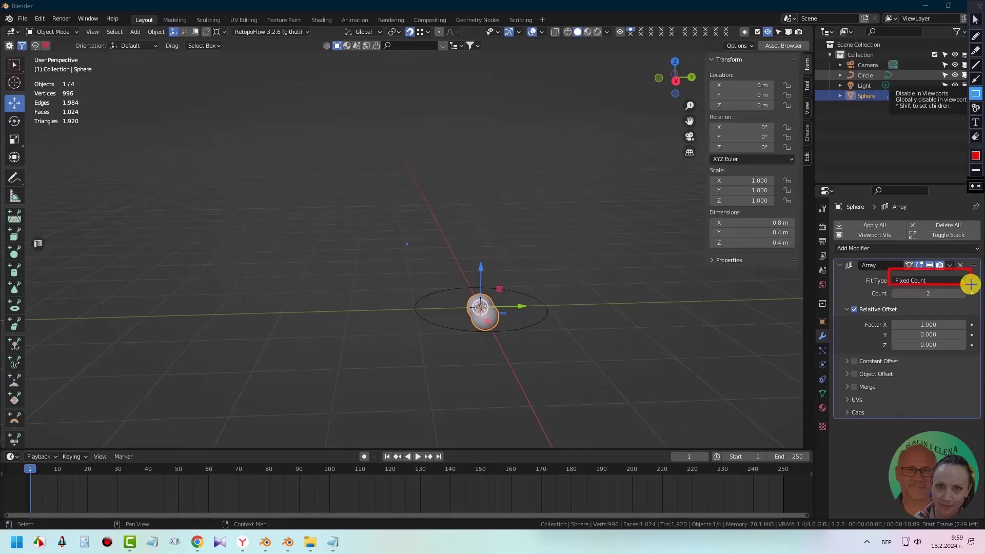
{"action": "left_click", "coordinate": [974, 20]}
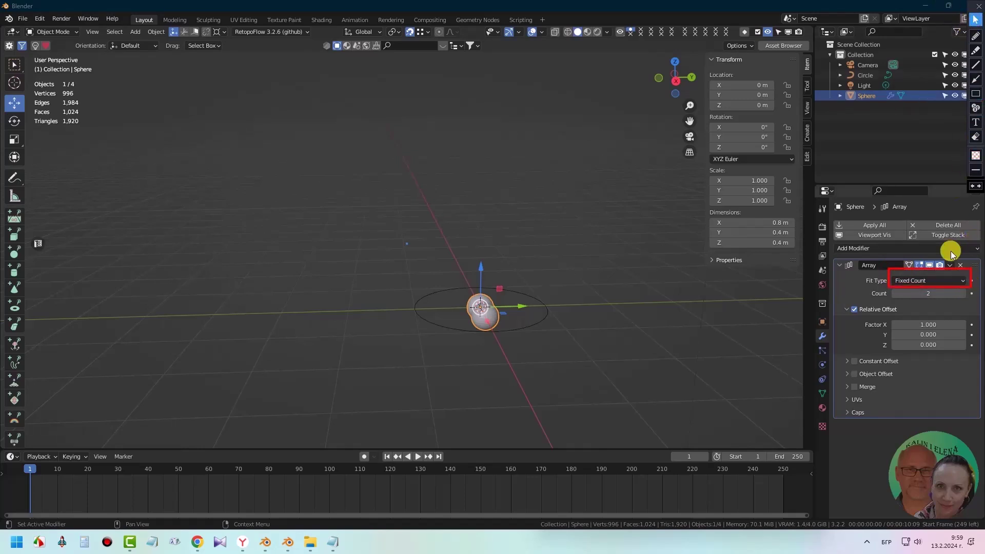
Set the Array modifier's Fit Type to Fit Curve, without a keyframe, and assign the circle as its curve
{"action": "left_click", "coordinate": [968, 281]}
{"action": "left_click", "coordinate": [968, 282]}
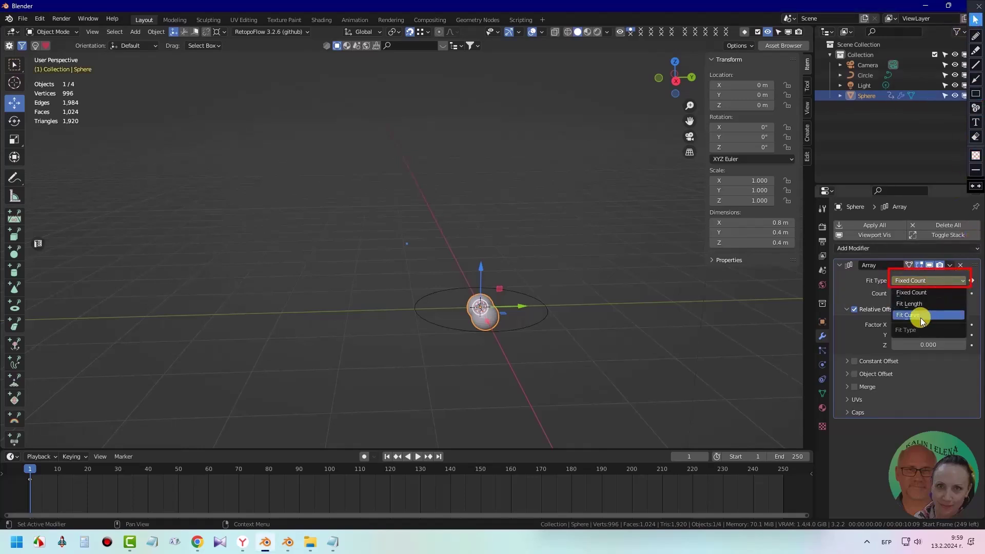
{"action": "left_click", "coordinate": [912, 314]}
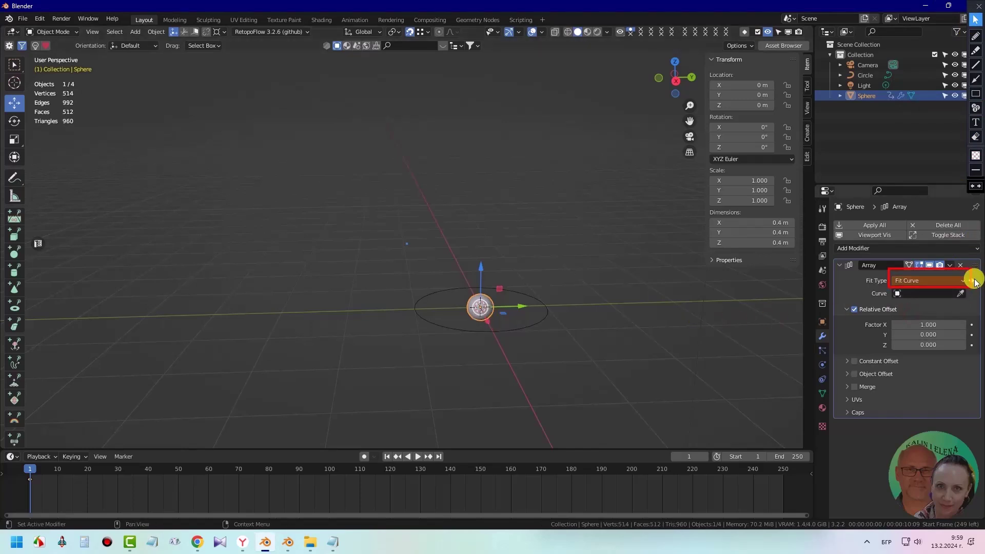
{"action": "left_click", "coordinate": [974, 281]}
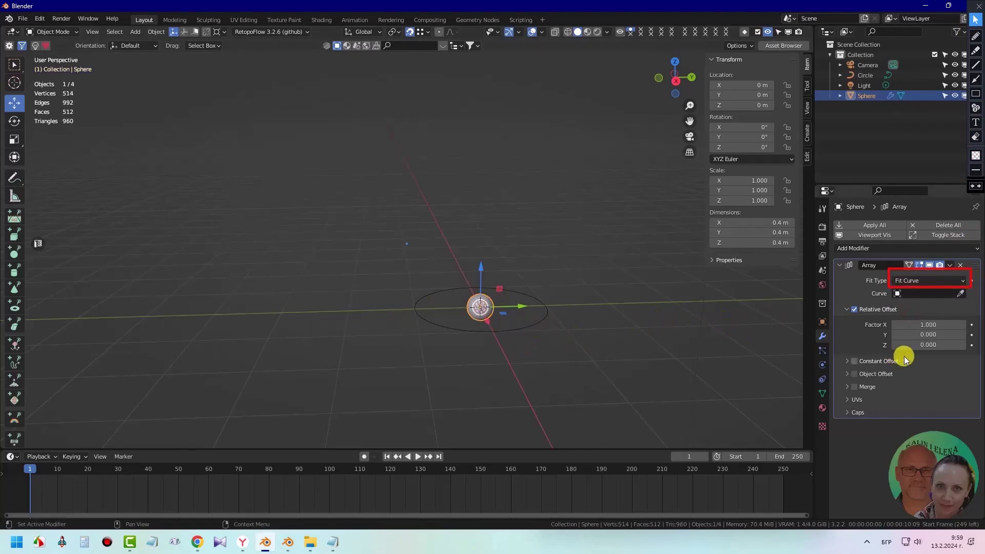
{"action": "left_click", "coordinate": [960, 325]}
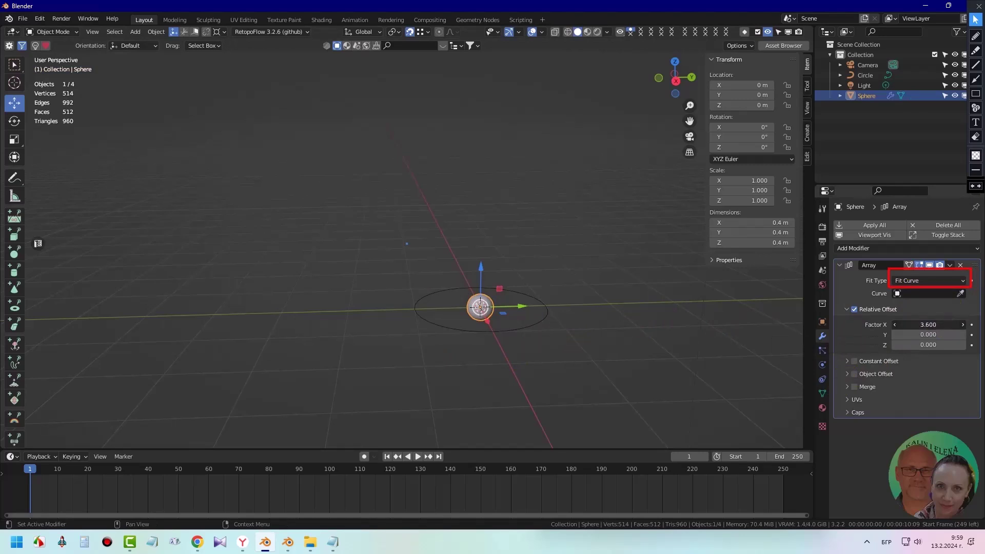
{"action": "left_click", "coordinate": [959, 294]}
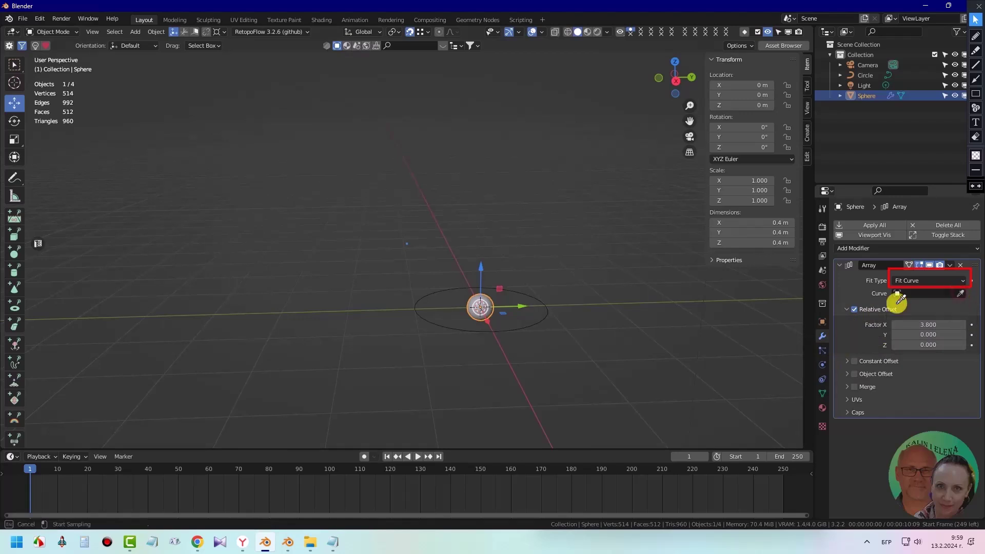
{"action": "left_click", "coordinate": [545, 318]}
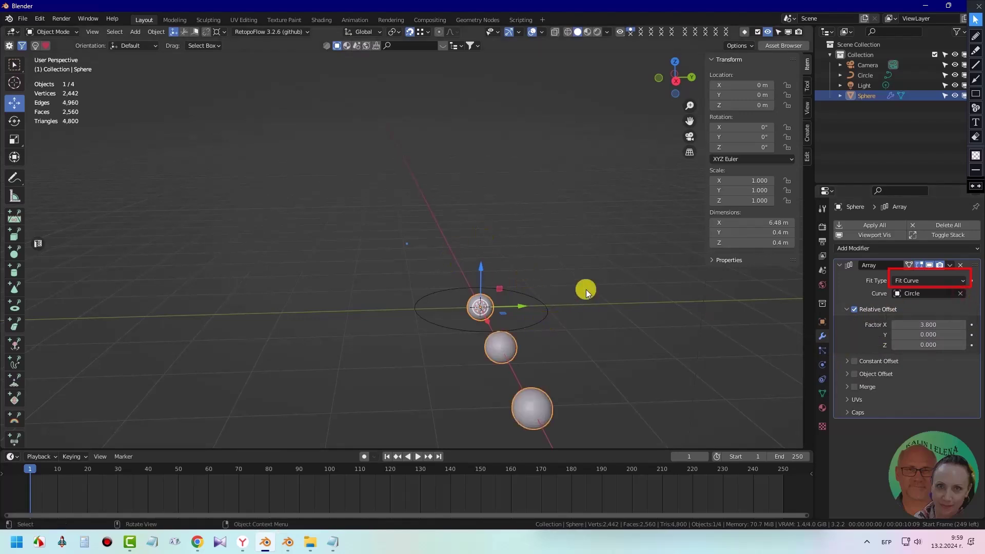
Set the Array's Relative Offset Factor X to 1 and view the whole row of spheres from the side
{"action": "left_click", "coordinate": [946, 324]}
{"action": "type", "text": "1"}
{"action": "key", "text": "Return"}
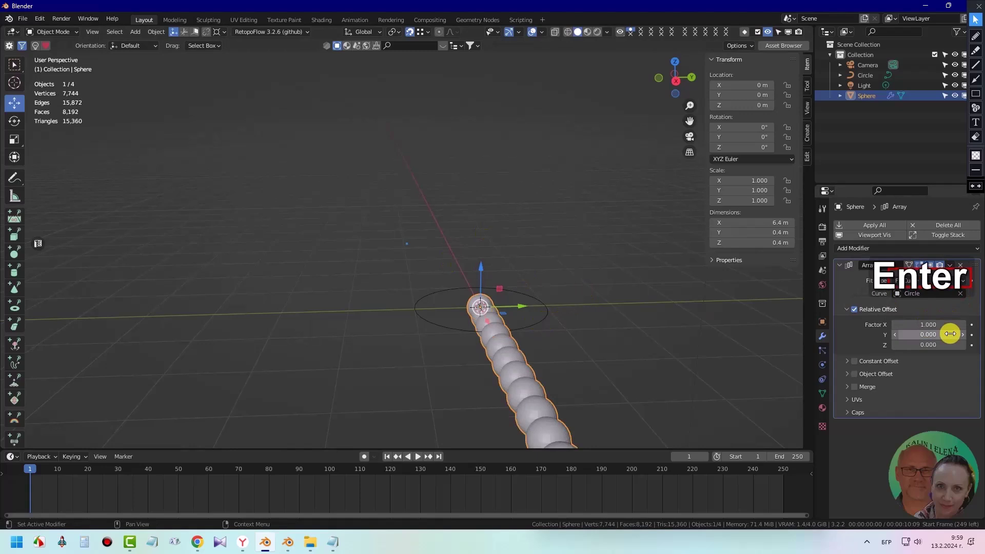
{"action": "mouse_move", "coordinate": [355, 272]}
{"action": "middle_mouse_down"}
{"action": "mouse_move", "coordinate": [409, 321]}
{"action": "mouse_move", "coordinate": [515, 304]}
{"action": "mouse_move", "coordinate": [501, 305]}
{"action": "middle_mouse_up"}
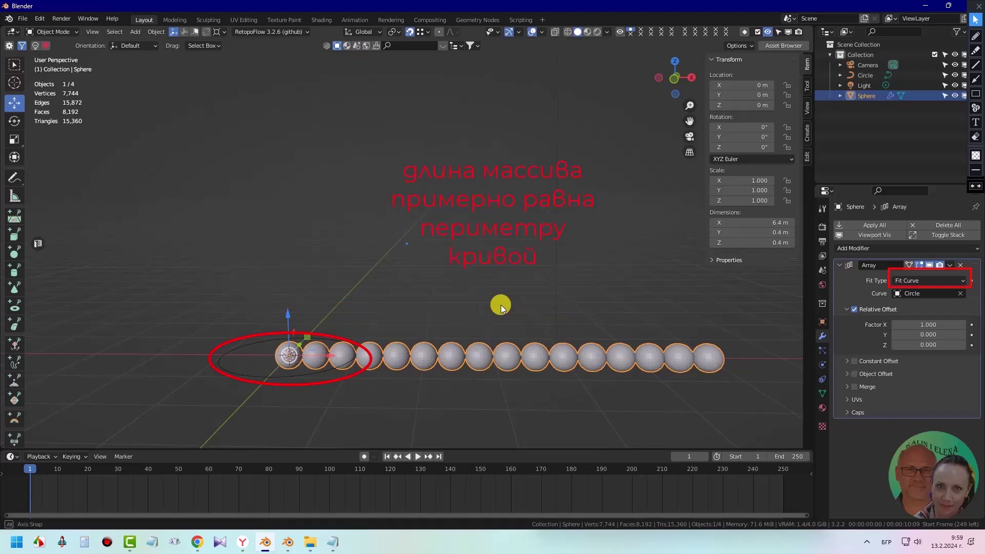
{"action": "middle_click_drag", "start_coordinate": [500, 305], "coordinate": [490, 307]}
Set the Array's Factor X to 1.5 and add a Curve modifier that bends the sphere row along the circle
{"action": "mouse_move", "coordinate": [927, 325]}
{"action": "left_mouse_down"}
{"action": "mouse_move", "coordinate": [964, 324]}
{"action": "mouse_move", "coordinate": [933, 325]}
{"action": "left_mouse_up"}
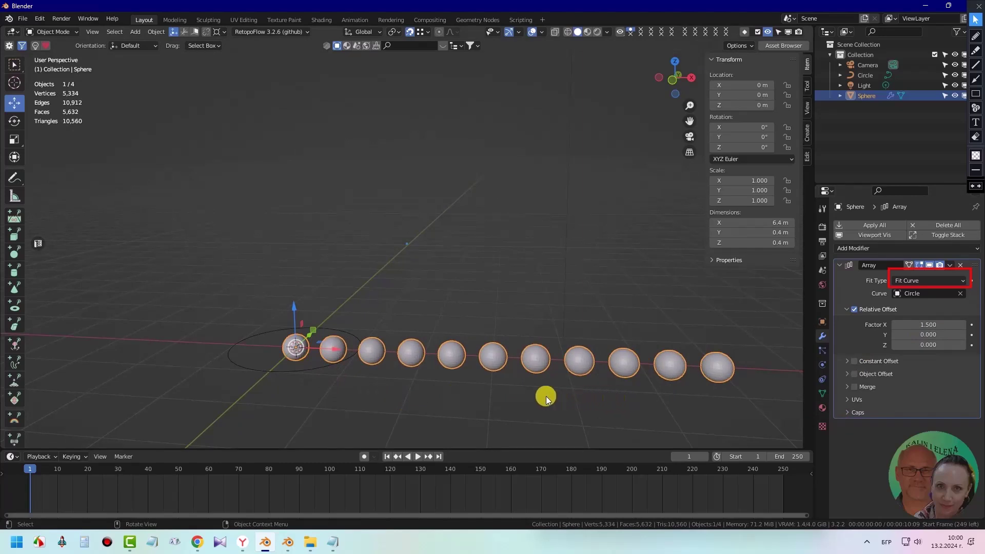
{"action": "left_click", "coordinate": [966, 248]}
{"action": "left_click", "coordinate": [849, 299]}
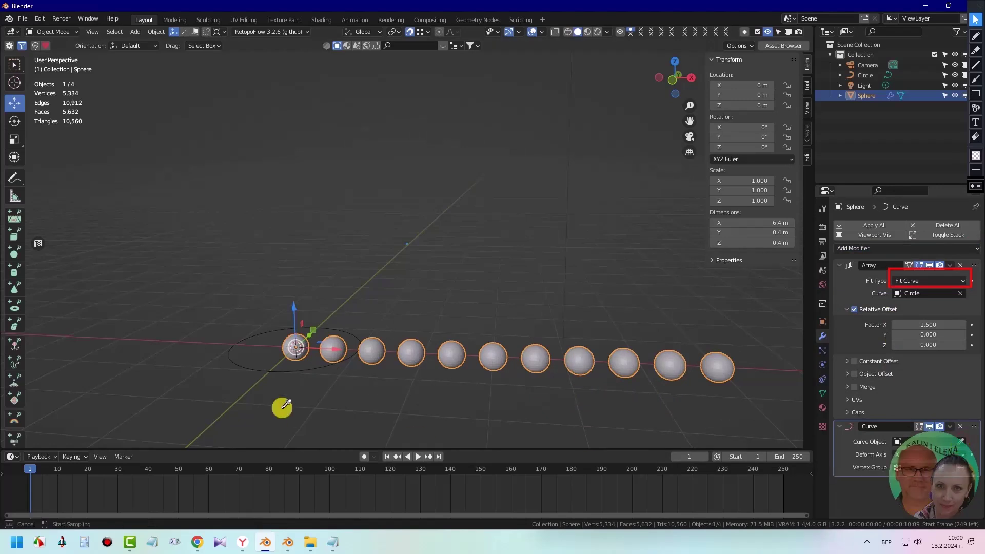
{"action": "left_click", "coordinate": [325, 368]}
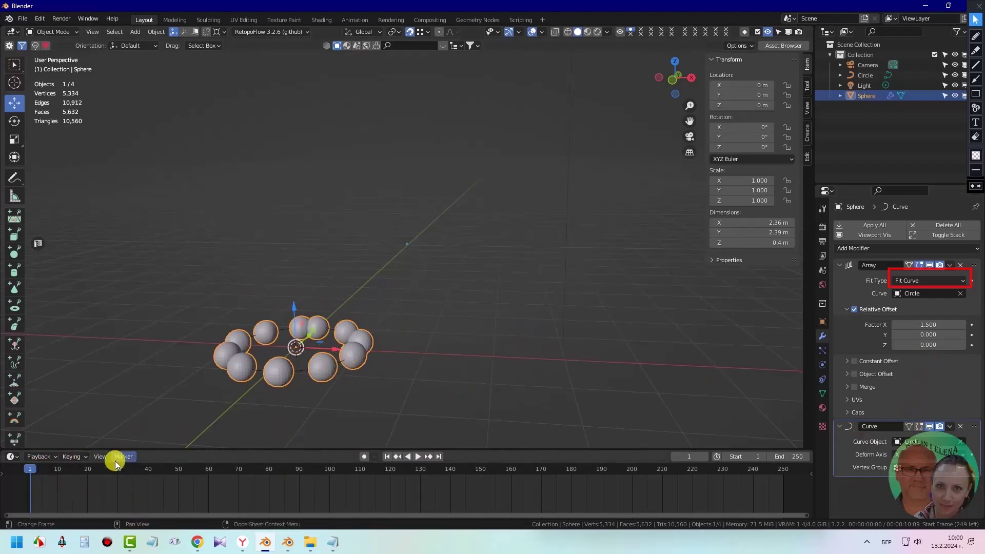
Keyframe the Relative Offset Factor X at 11.6 on frame 1 and at 0.1 on frame 108
{"action": "left_click_drag", "start_coordinate": [933, 325], "coordinate": [954, 325]}
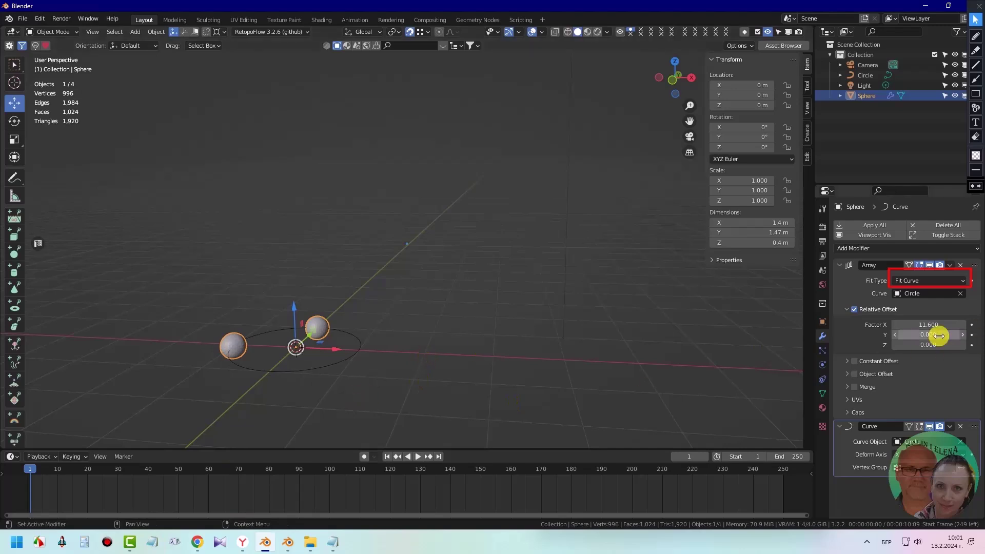
{"action": "left_click", "coordinate": [970, 324]}
{"action": "left_click_drag", "start_coordinate": [38, 468], "coordinate": [354, 464]}
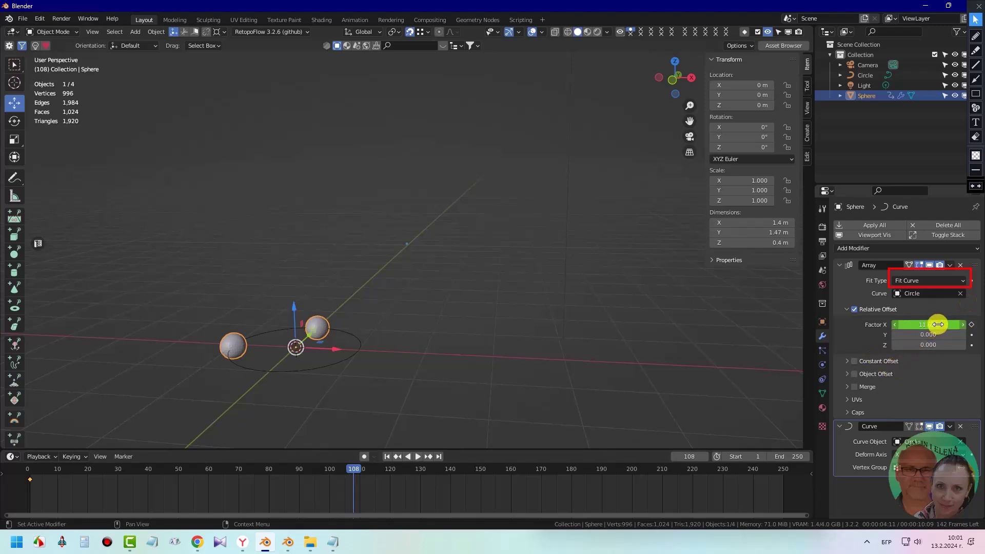
{"action": "left_click_drag", "start_coordinate": [935, 328], "coordinate": [881, 327]}
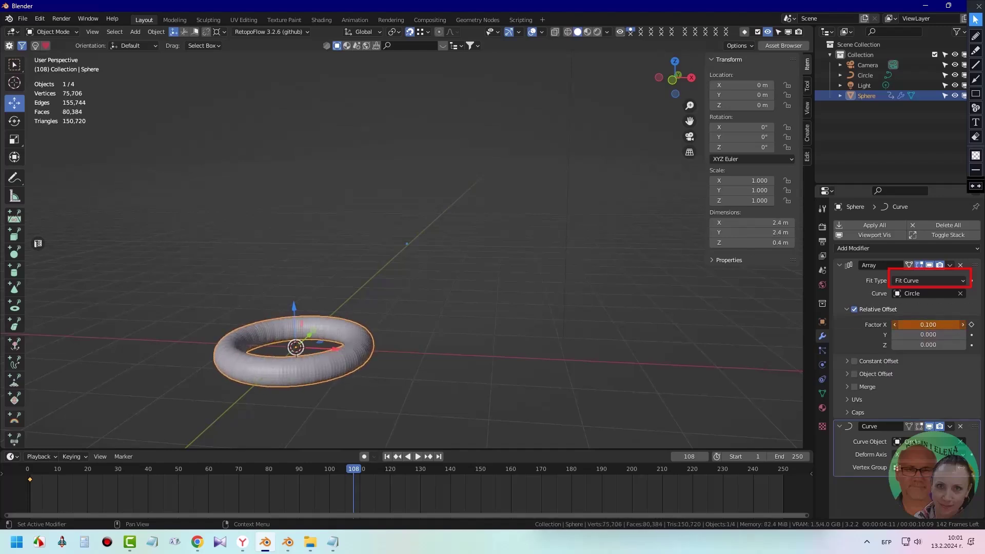
Scrub through the animation with the ring of spheres framed closely, stopping at frame 97
{"action": "left_click_drag", "start_coordinate": [351, 464], "coordinate": [285, 464]}
{"action": "middle_click_drag", "start_coordinate": [317, 307], "coordinate": [454, 197], "text": "shift"}
{"action": "left_click_drag", "start_coordinate": [286, 464], "coordinate": [341, 472]}
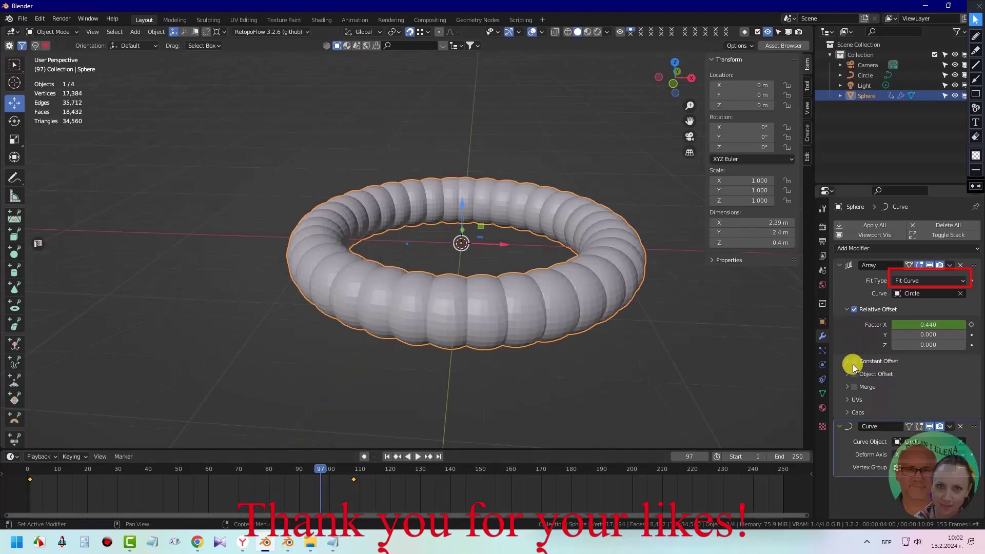
Enable Merge in the Array modifier and apply all of the sphere's modifiers
{"action": "left_click", "coordinate": [854, 387]}
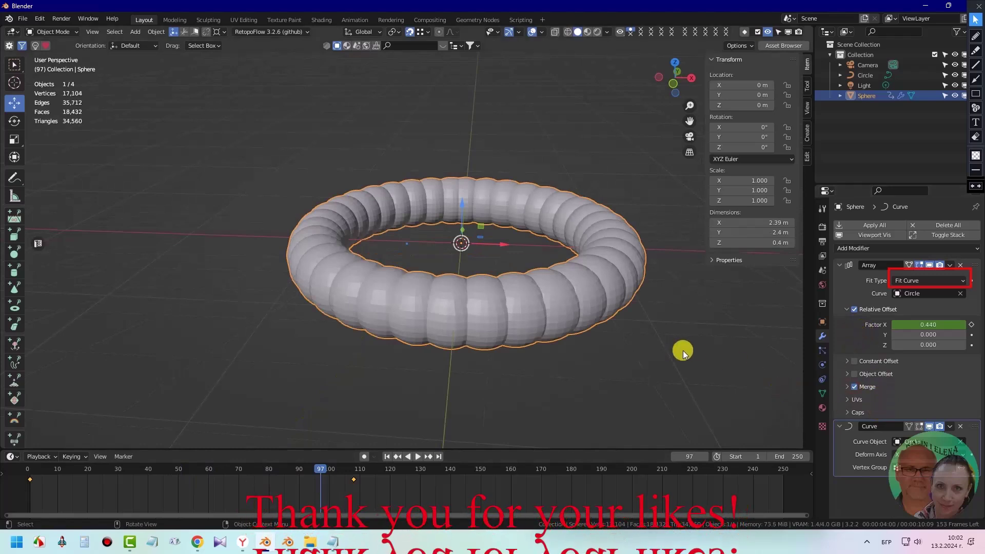
{"action": "left_click", "coordinate": [870, 226]}
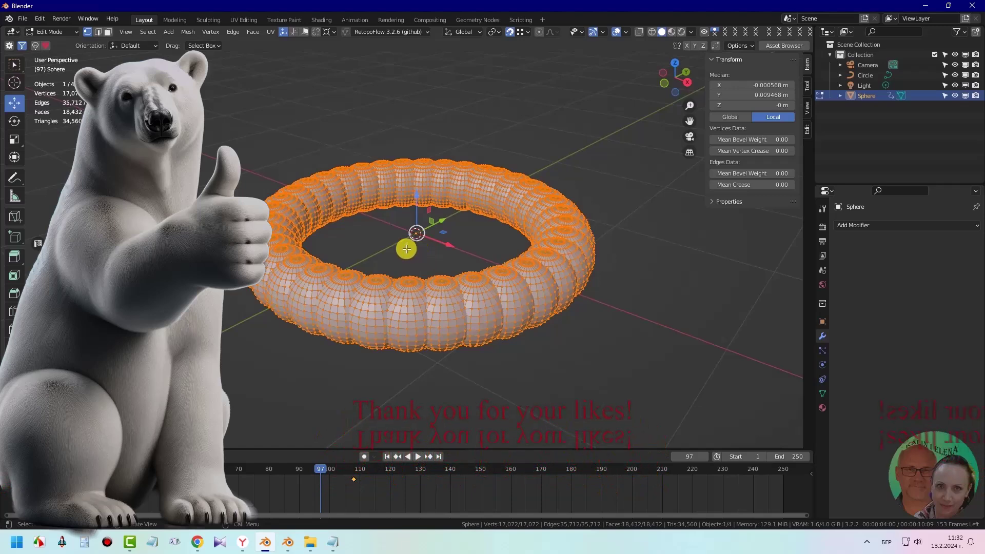
Merge all selected vertices of the ring mesh by distance and inspect the joints between the spheres up close
{"action": "scroll", "coordinate": [406, 250], "scroll_direction": "up", "scroll_amount": 3}
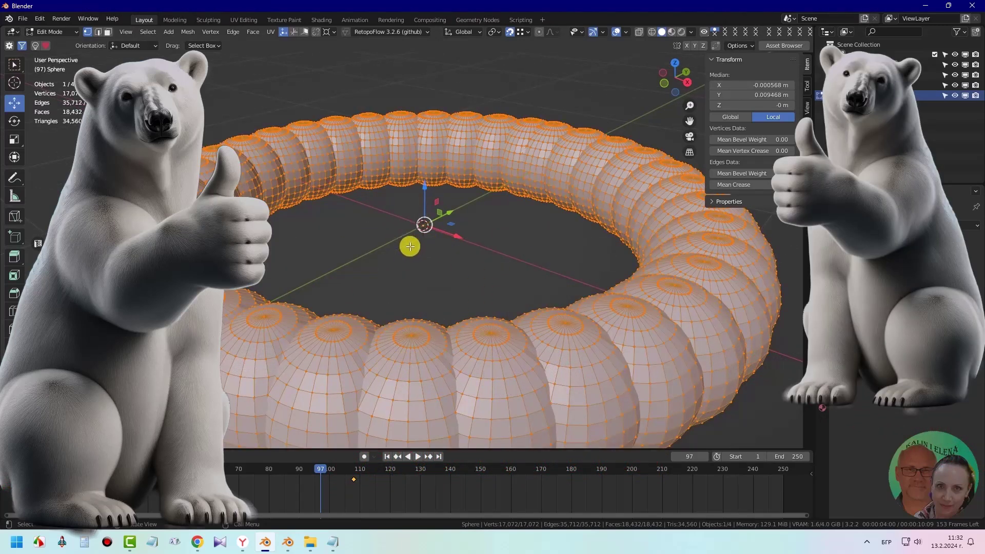
{"action": "key", "text": "m"}
{"action": "left_click", "coordinate": [413, 295]}
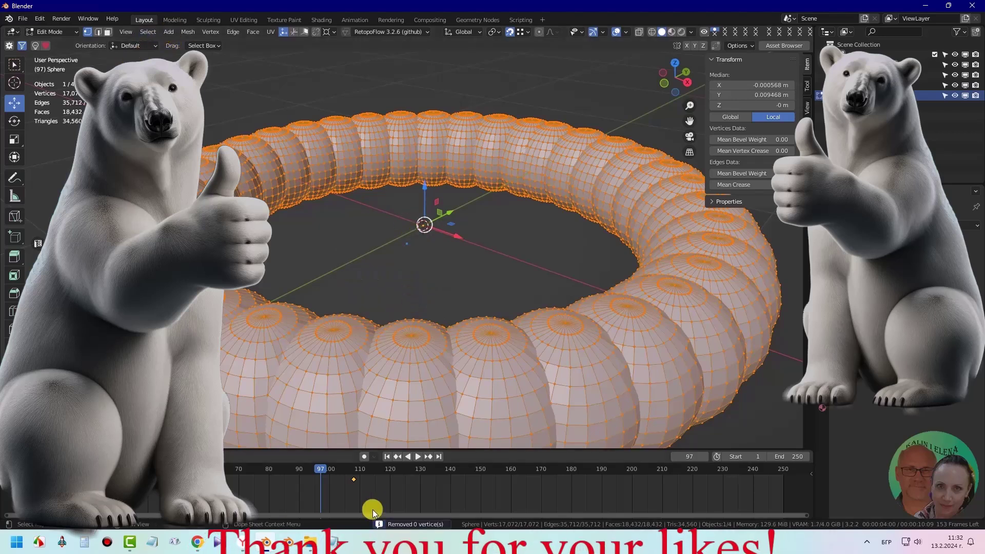
{"action": "scroll", "coordinate": [454, 367], "scroll_direction": "up", "scroll_amount": 4}
{"action": "scroll", "coordinate": [455, 367], "scroll_direction": "down", "scroll_amount": 4}
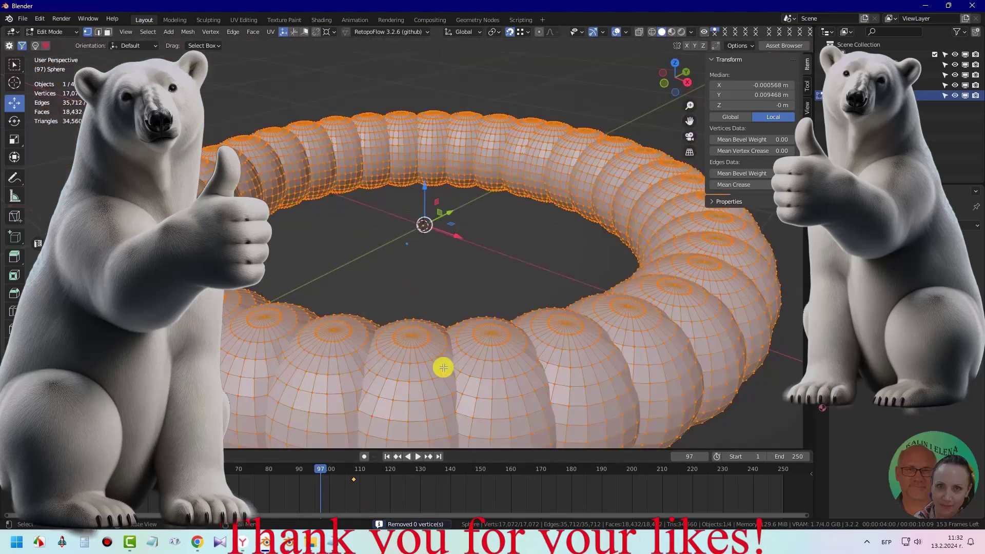